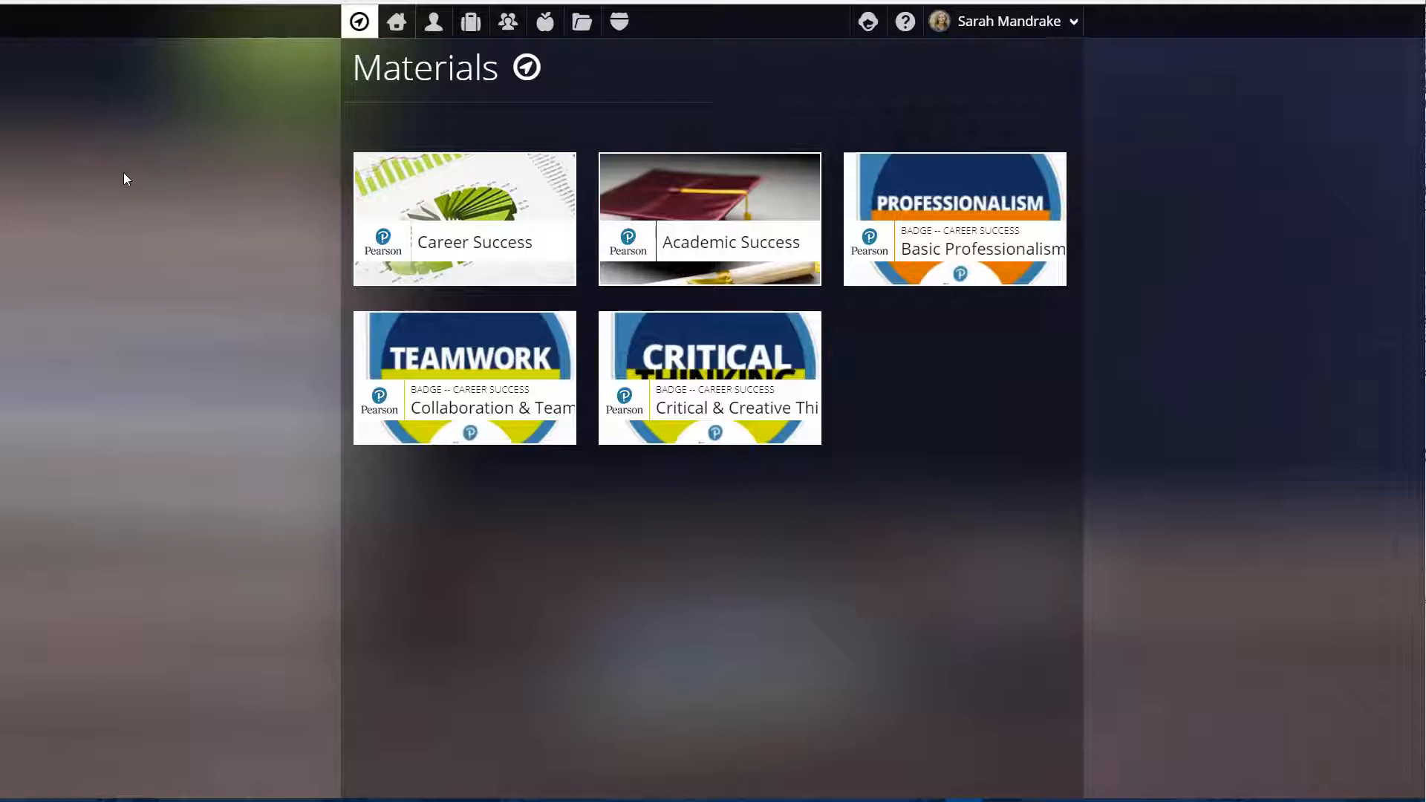
# - Open the Career Success materials and look over their categories
pyautogui.click(464, 246)
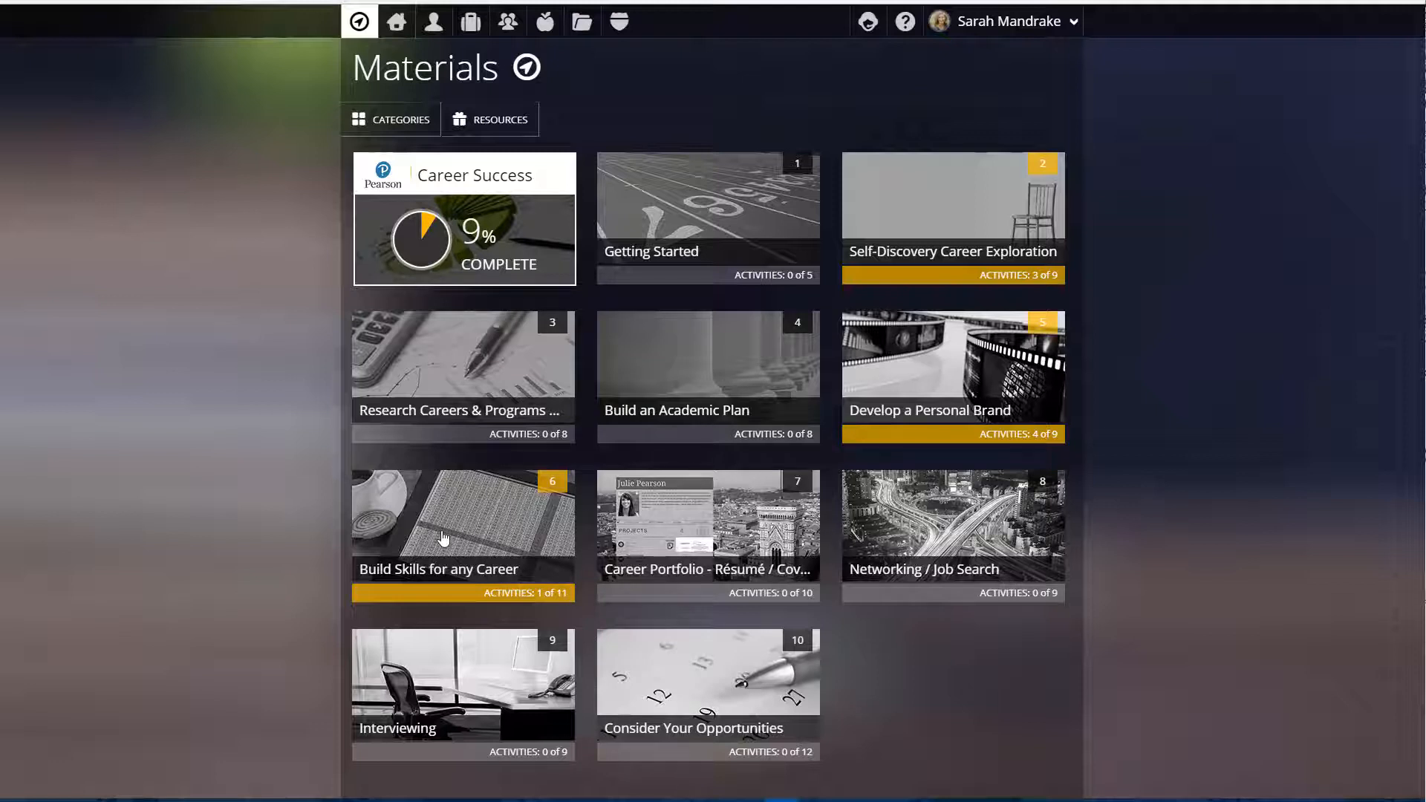
pyautogui.moveTo(448, 528)
# - Open the project templates of the Template Intro community
pyautogui.click(546, 22)
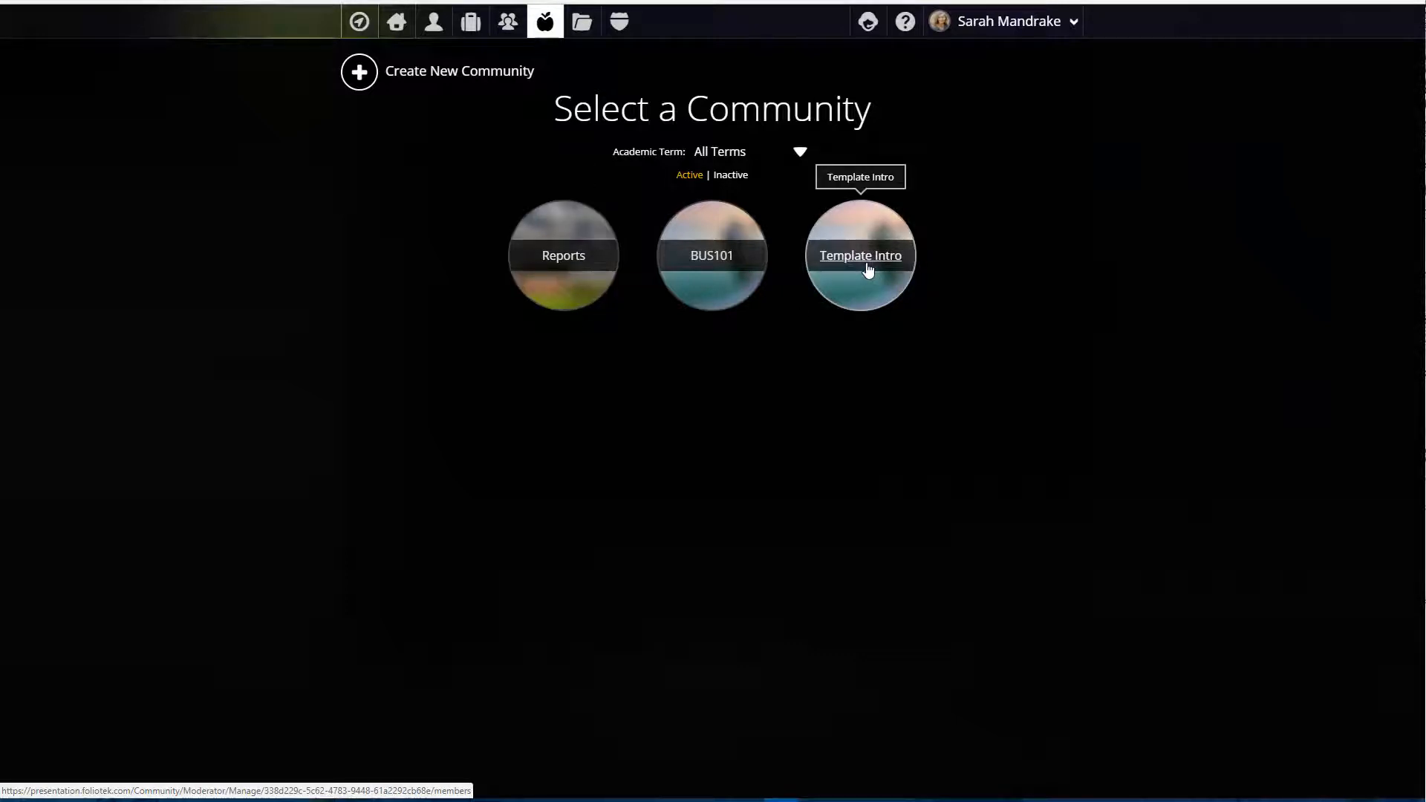
pyautogui.click(867, 307)
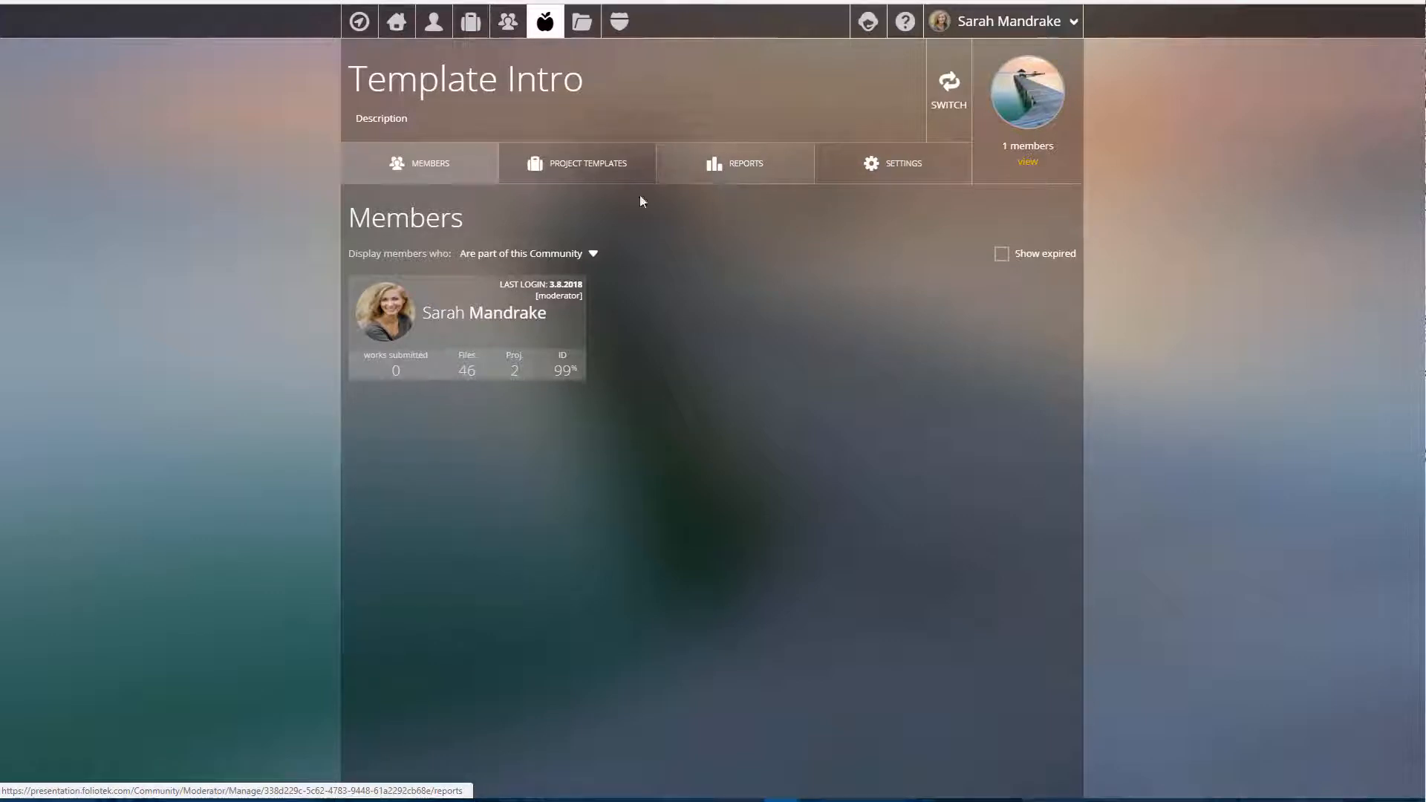
pyautogui.click(585, 173)
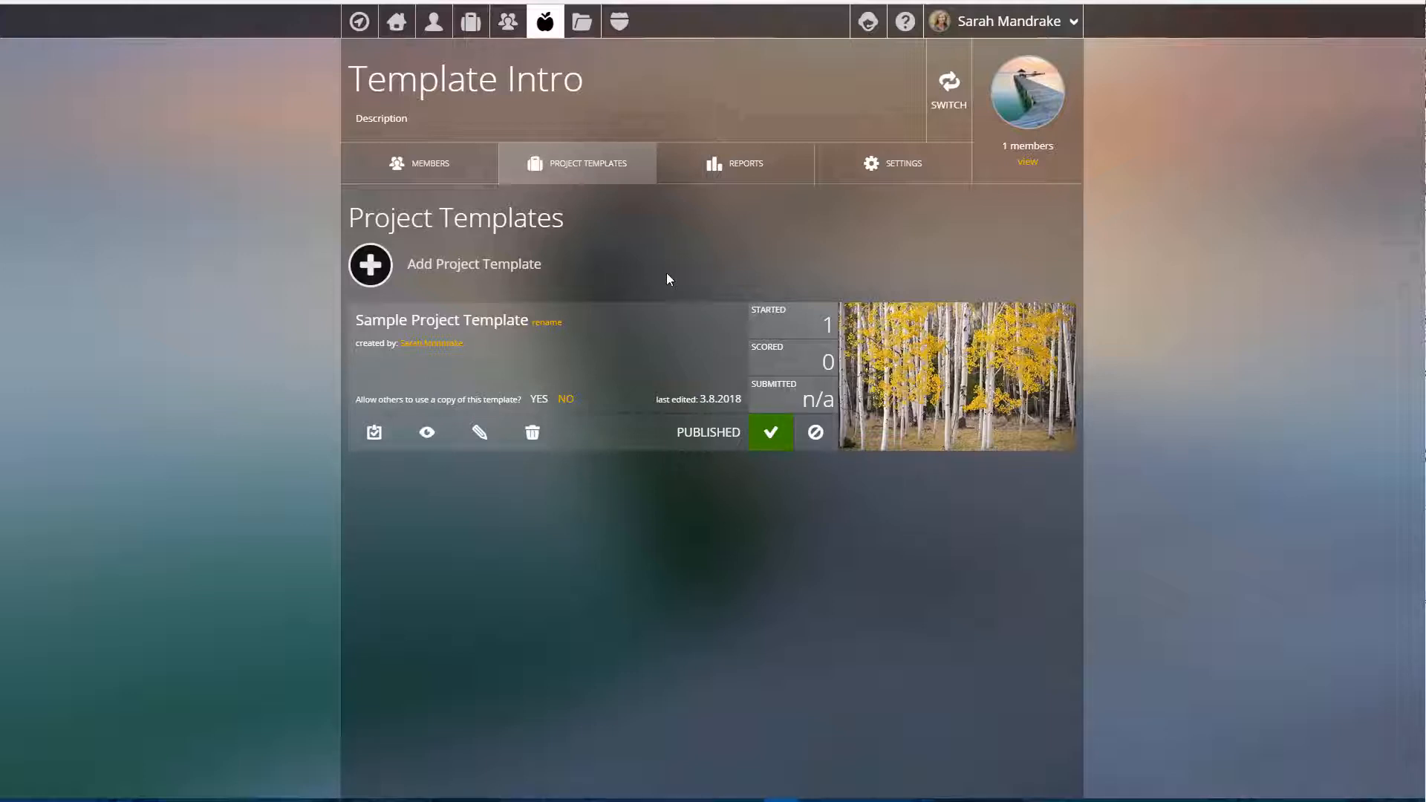
# - Add a new project template and rename its instructions page as Directions
pyautogui.click(375, 269)
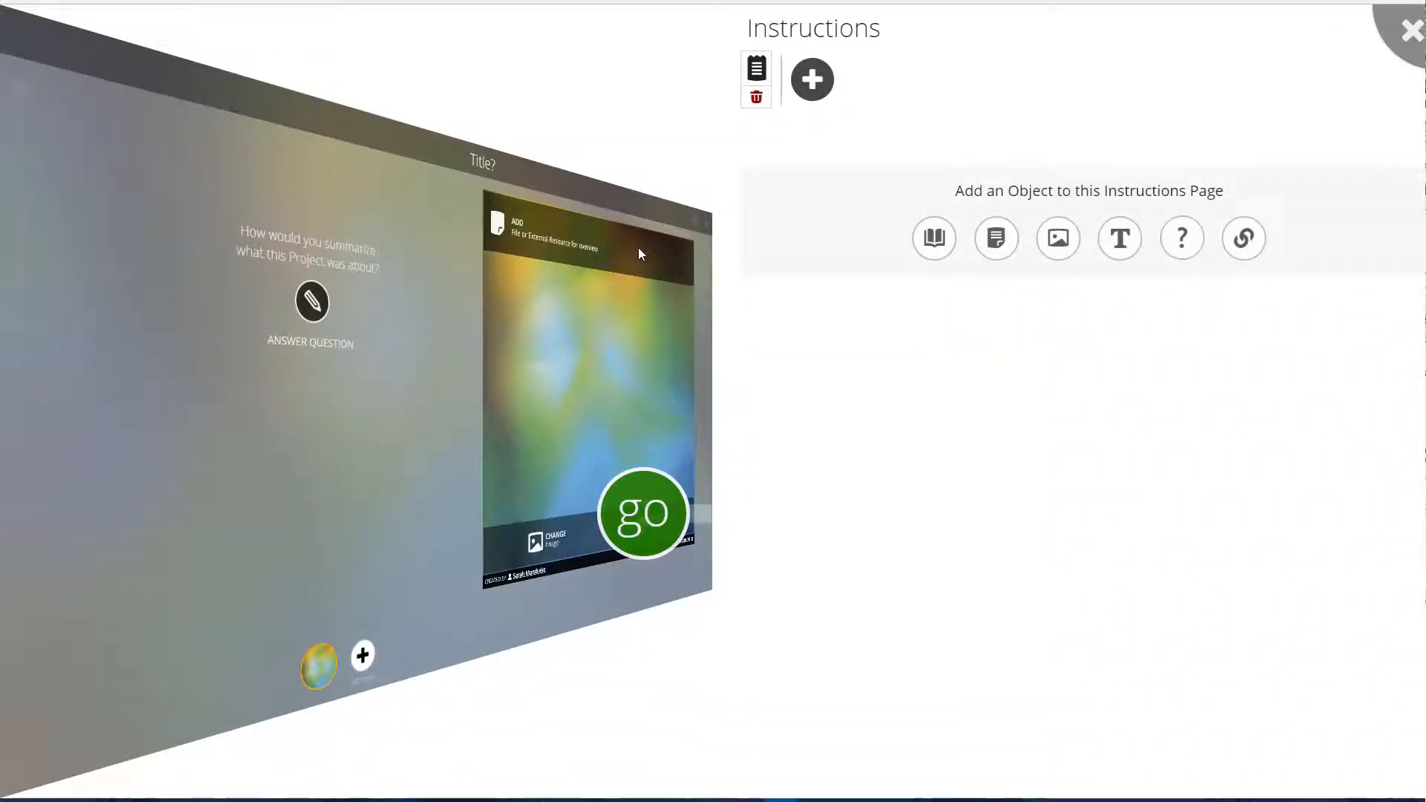
pyautogui.doubleClick(813, 29)
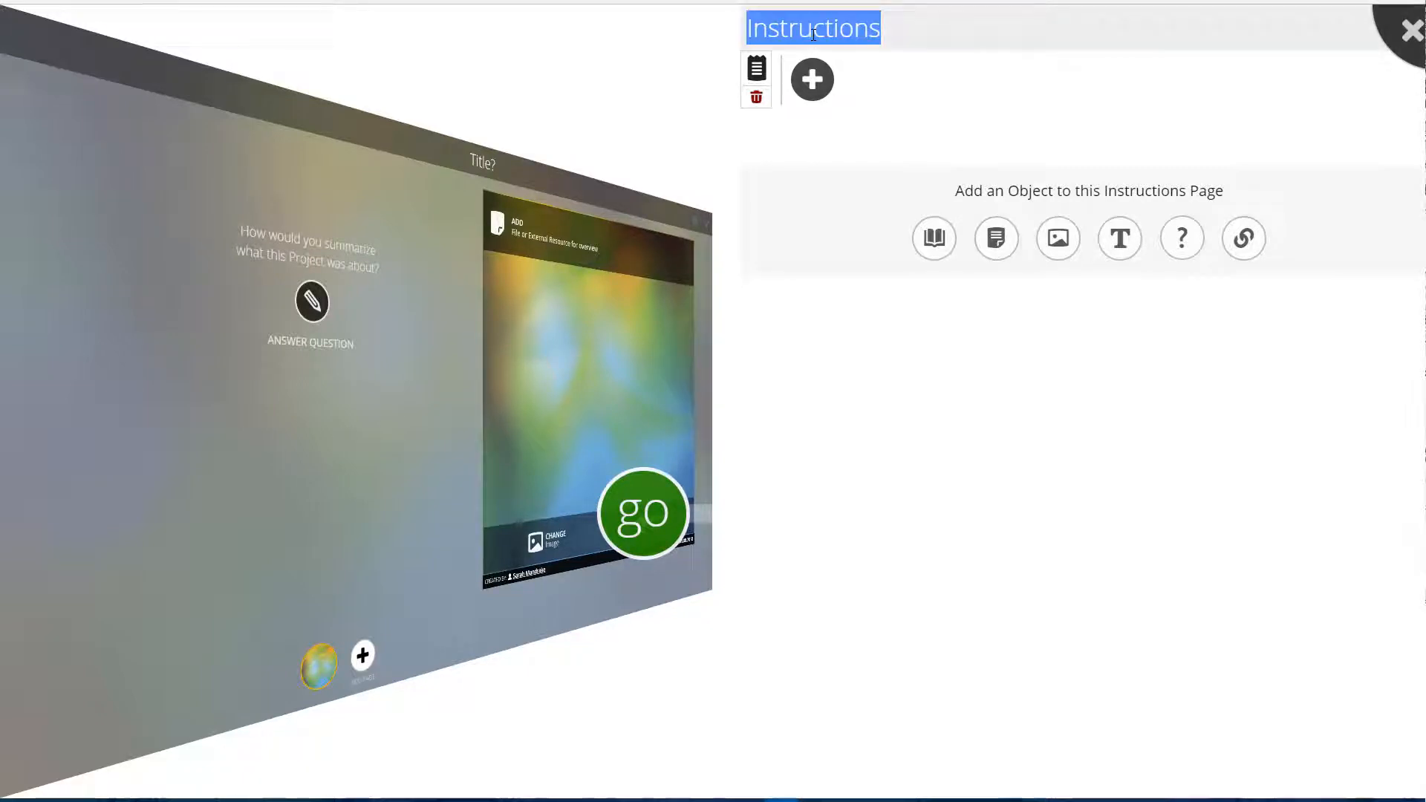
pyautogui.write('Directions')
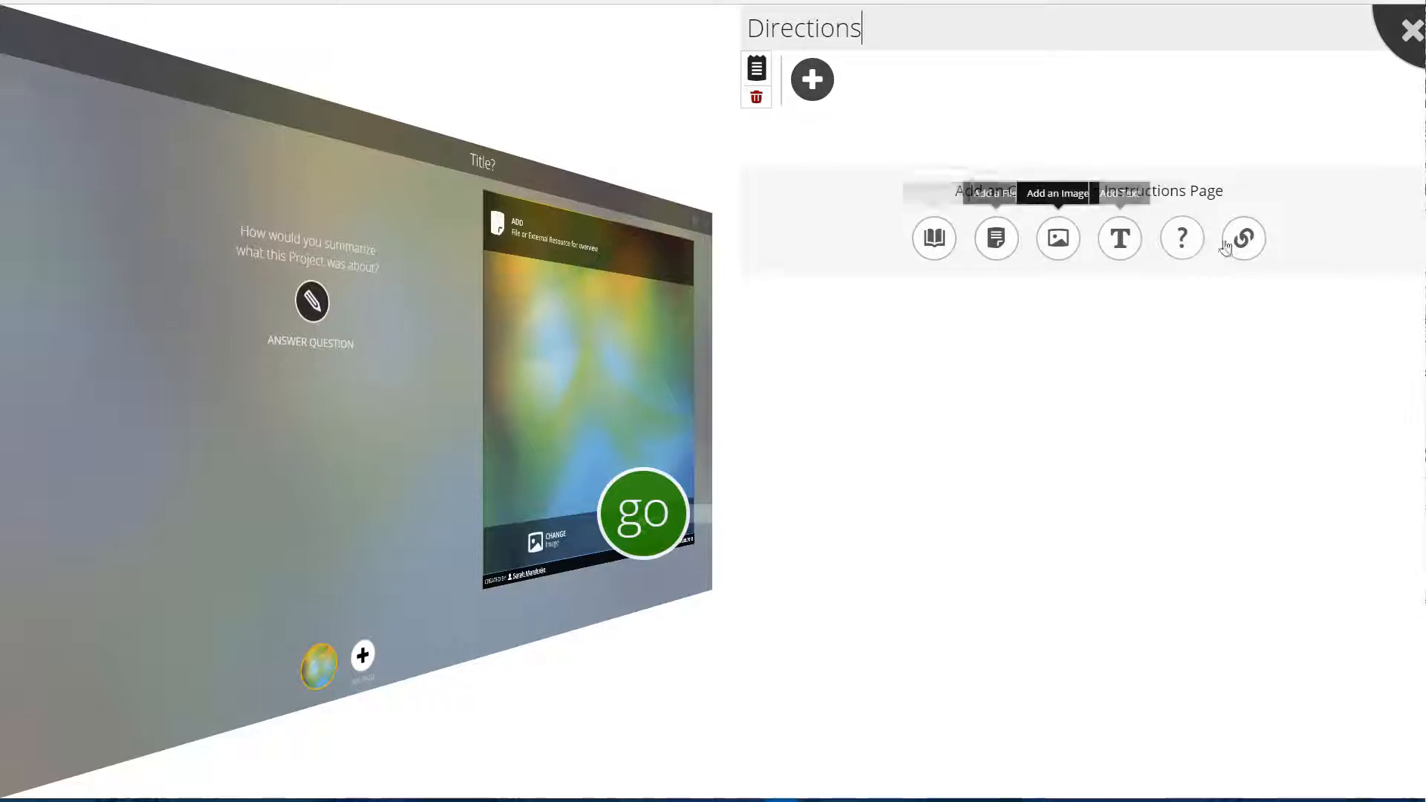
# - Add the file Employability Assignments - Overview Document to the Directions page
pyautogui.click(933, 241)
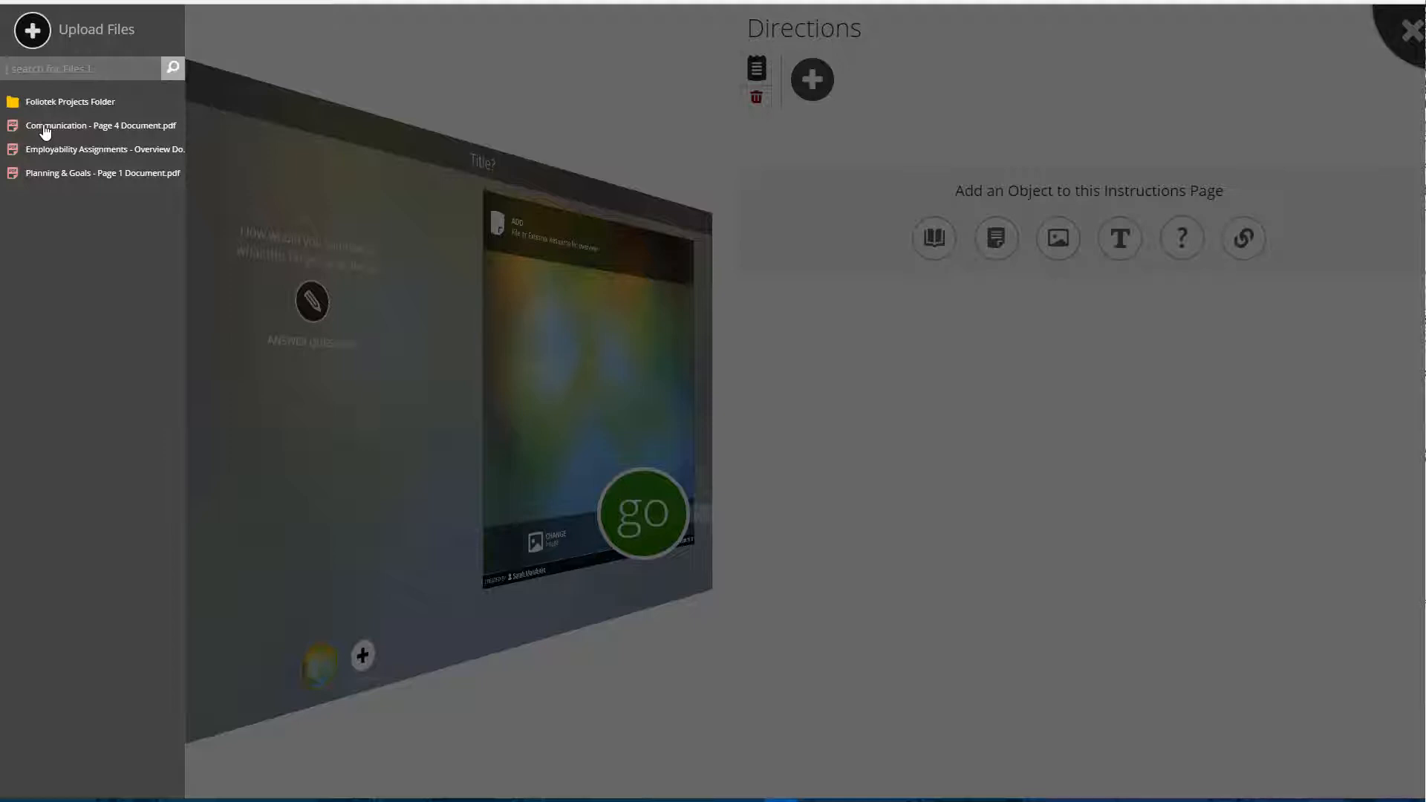
pyautogui.click(372, 45)
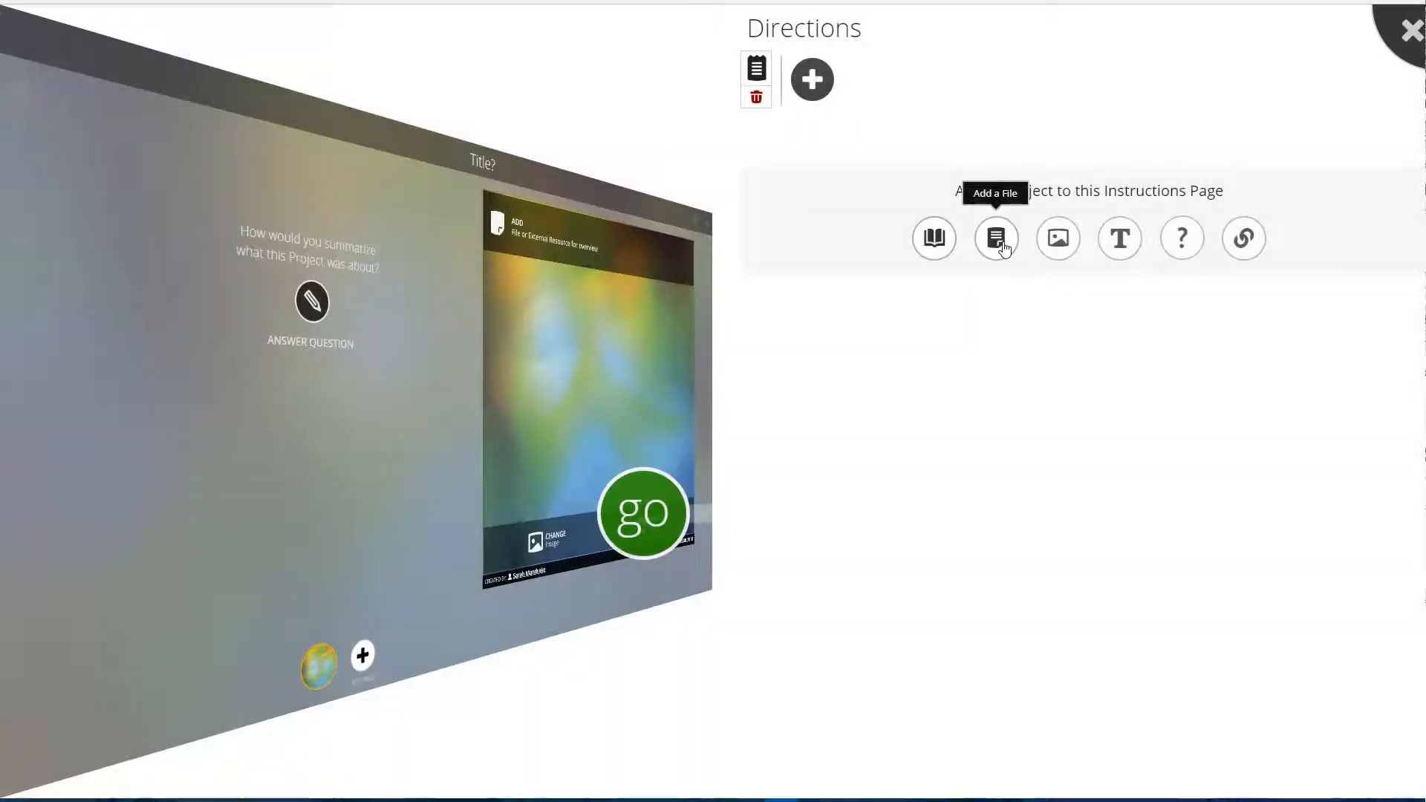
pyautogui.click(1003, 247)
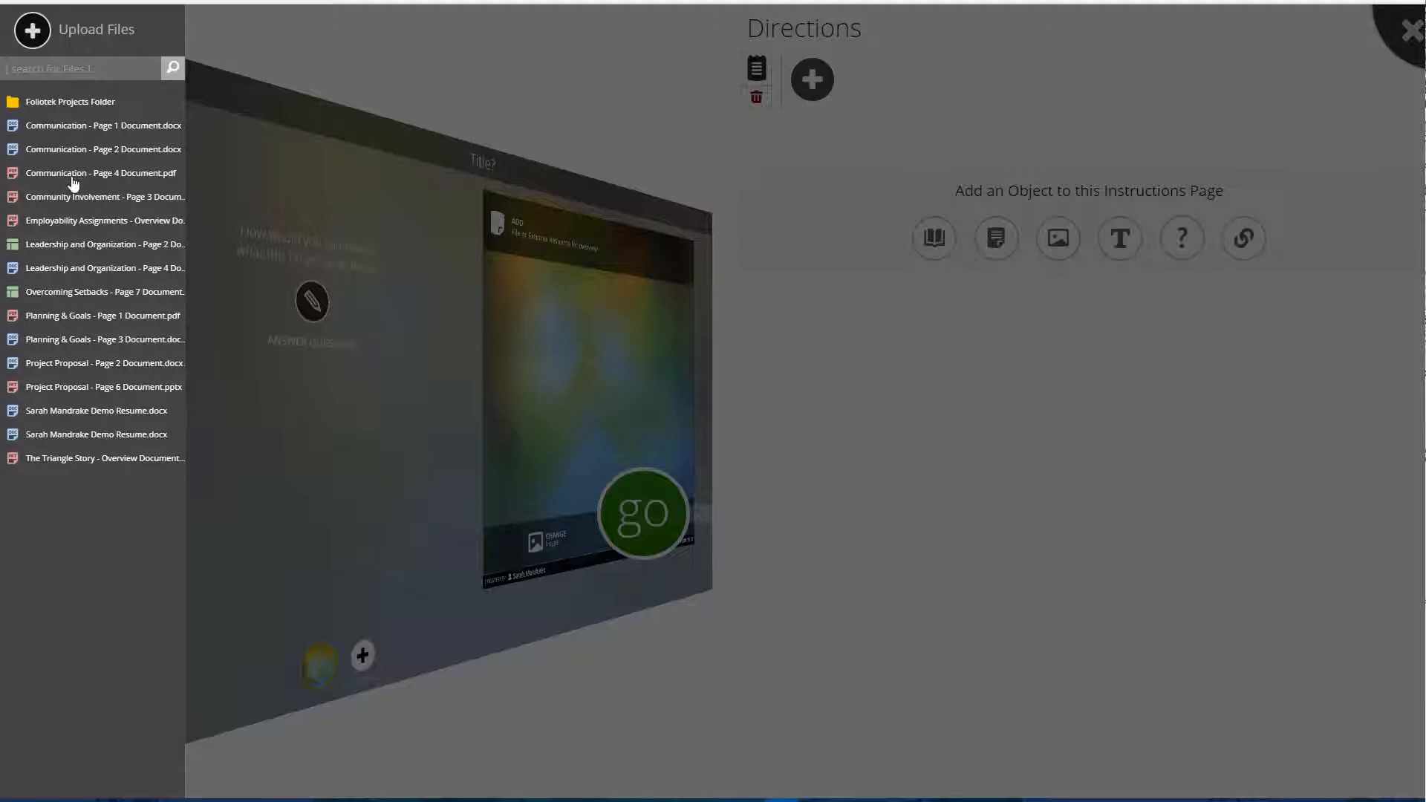
pyautogui.moveTo(77, 223); pyautogui.dragTo(896, 306)
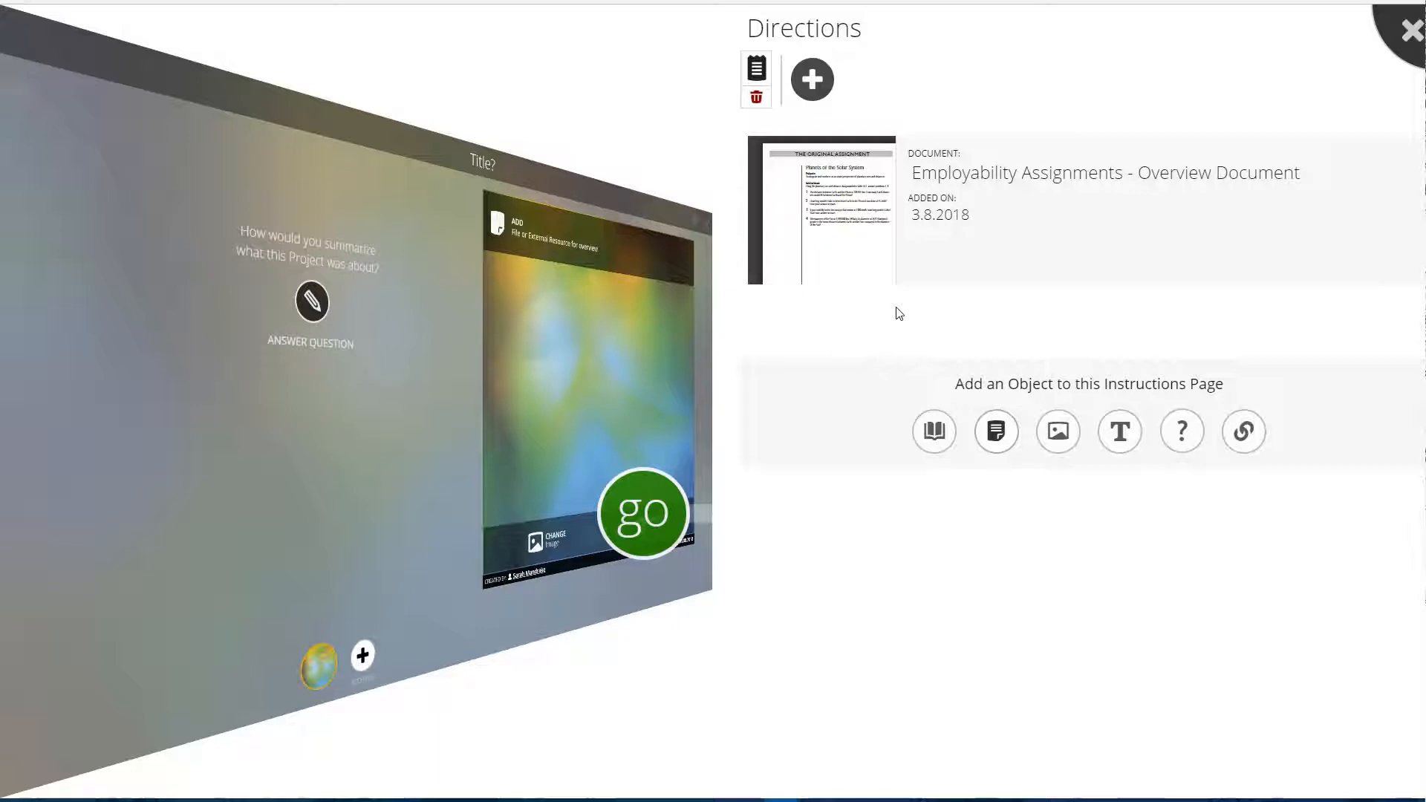
pyautogui.moveTo(847, 215)
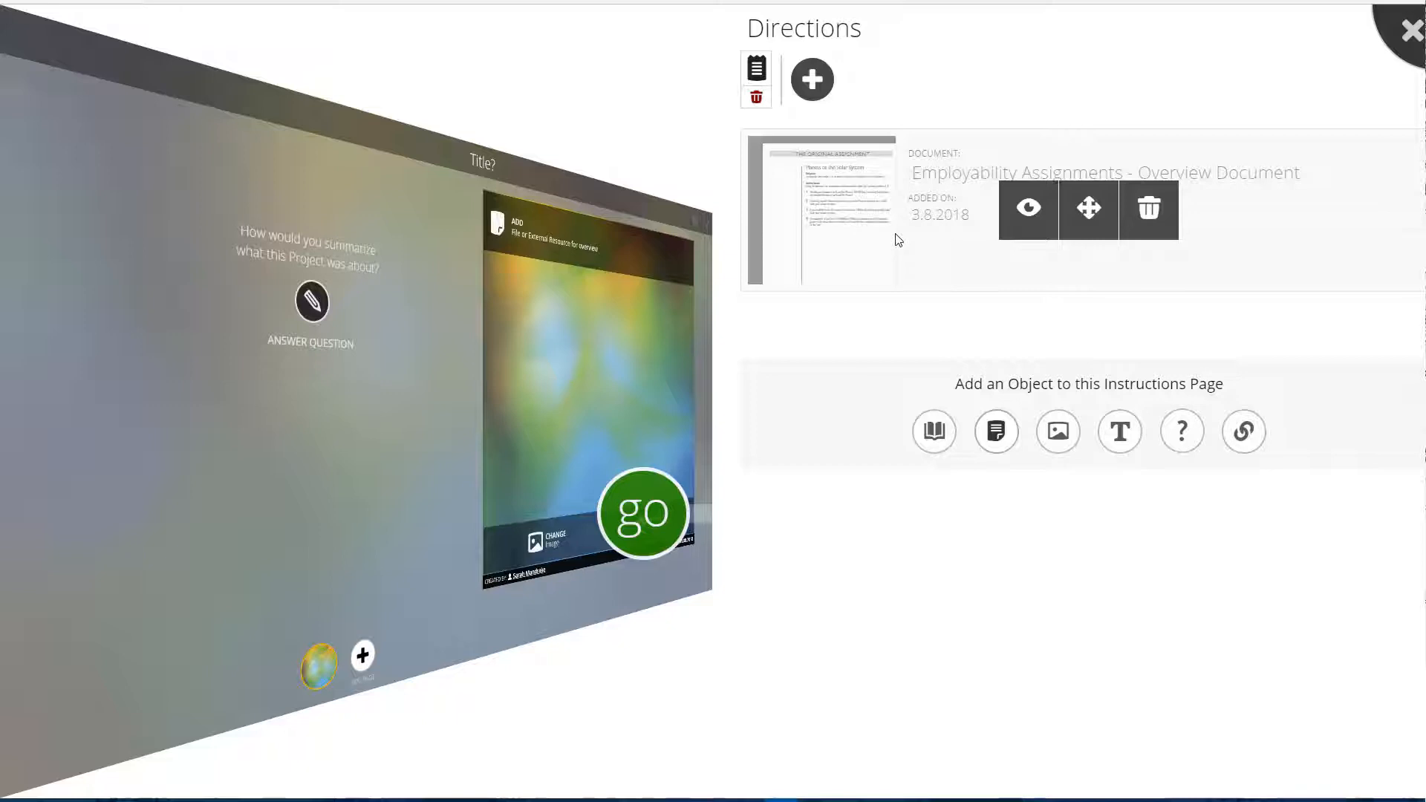
# - Start a text object on the Directions page and fill it with the first paragraph copied from the open Lorem Ipsum page
pyautogui.click(1120, 431)
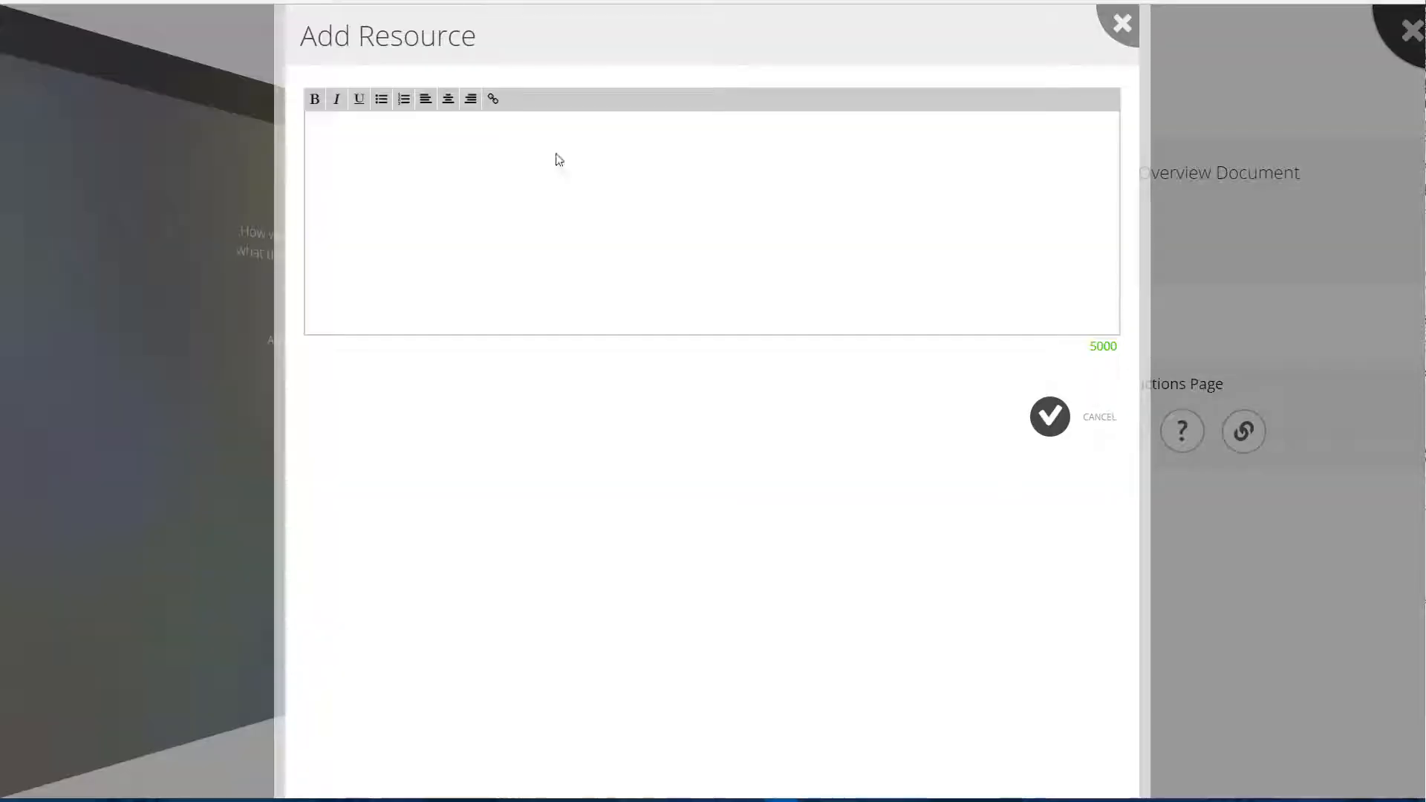
pyautogui.click(383, 2)
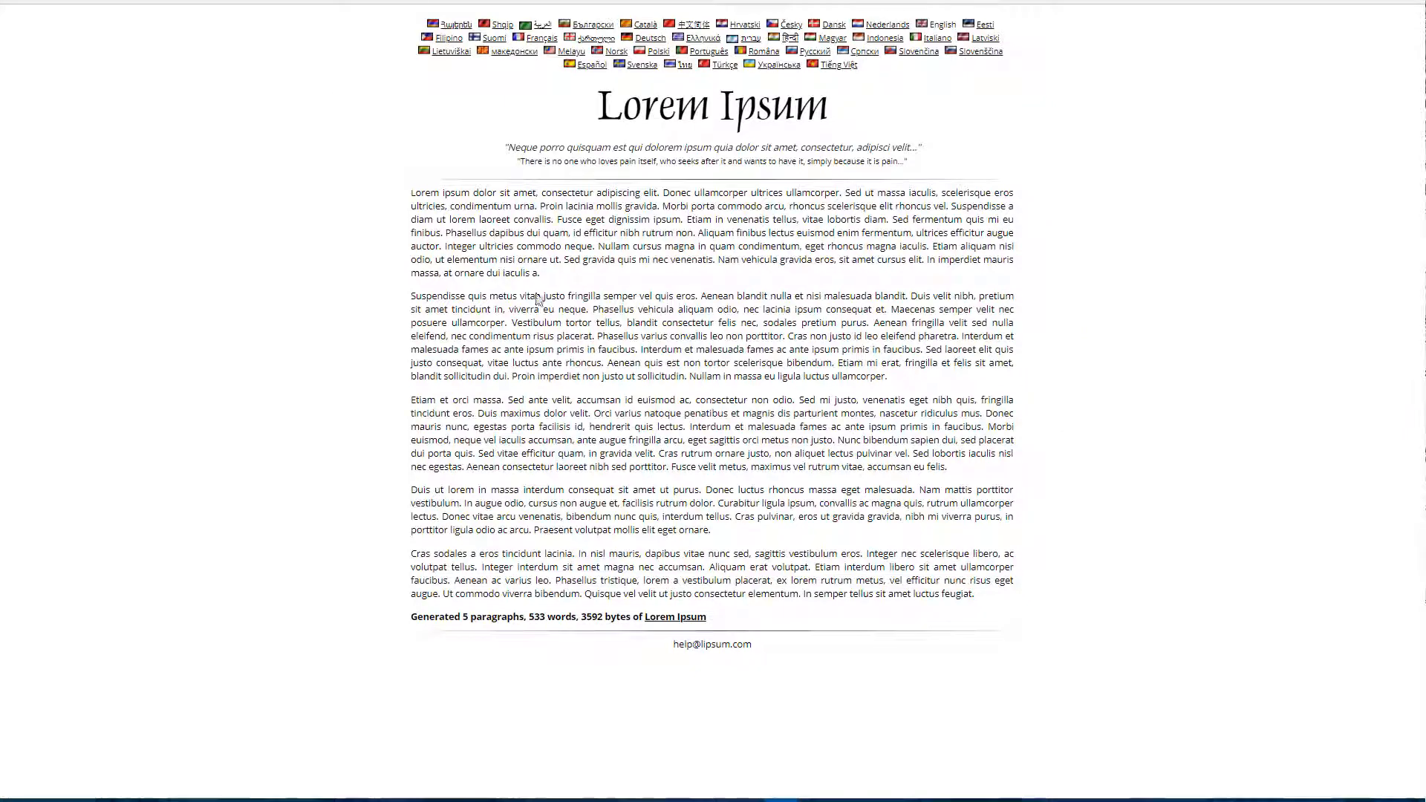
pyautogui.moveTo(541, 273); pyautogui.dragTo(408, 191)
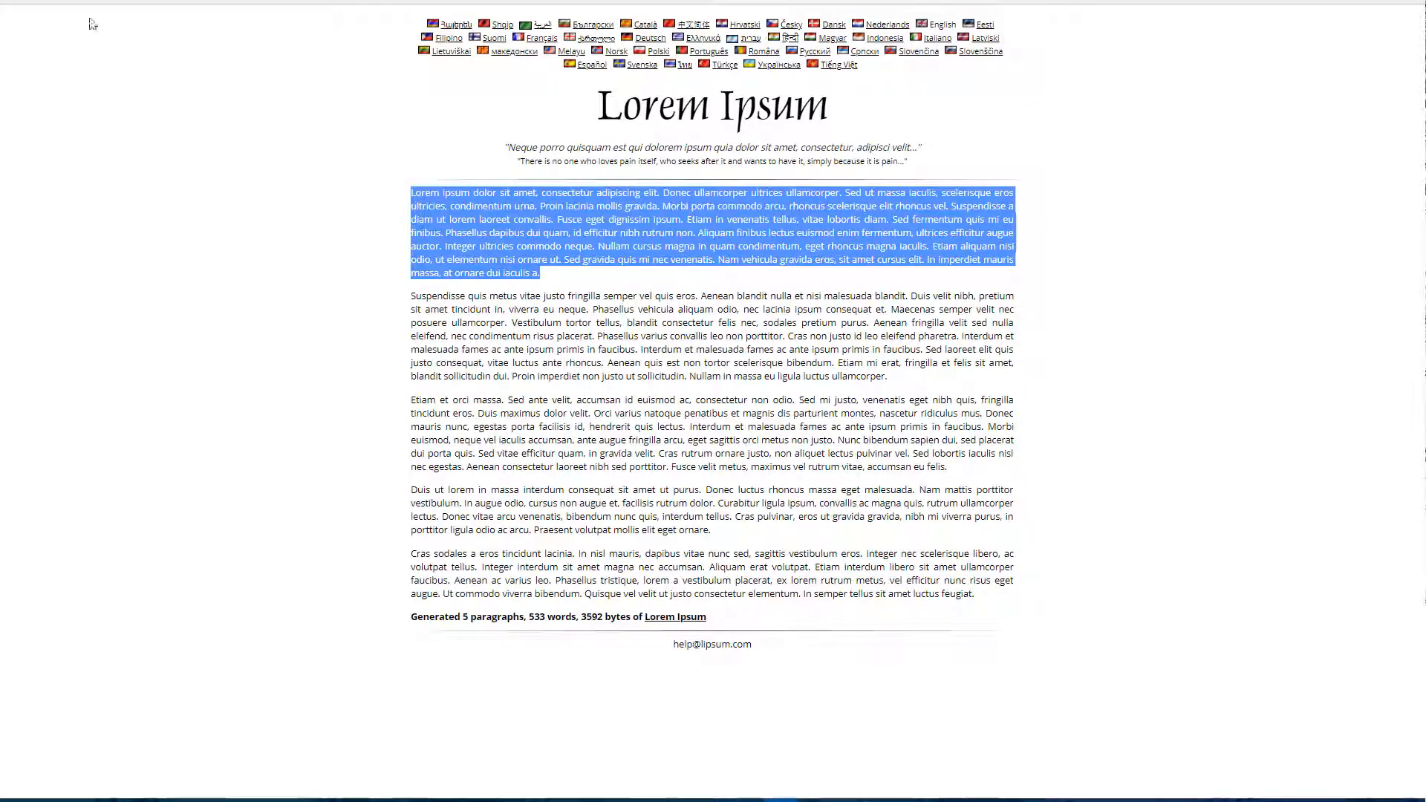
pyautogui.hotkey('ctrl', 'c')
pyautogui.hotkey('ctrl', 'Tab')
pyautogui.click(783, 270)
pyautogui.hotkey('ctrl', 'v')
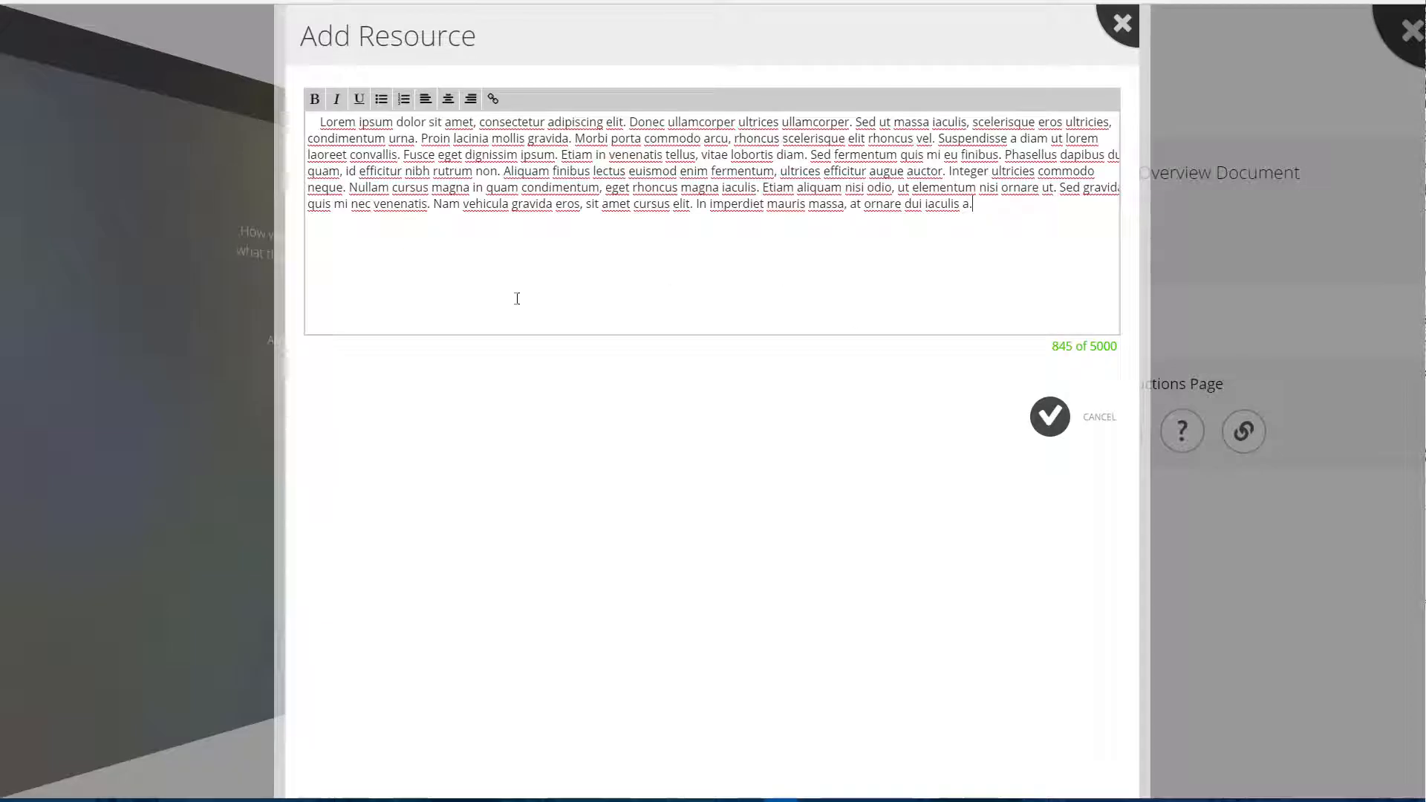
# - Remove the indent before the pasted paragraph and save the text object
pyautogui.moveTo(308, 124); pyautogui.dragTo(320, 123)
pyautogui.press('BackSpace')
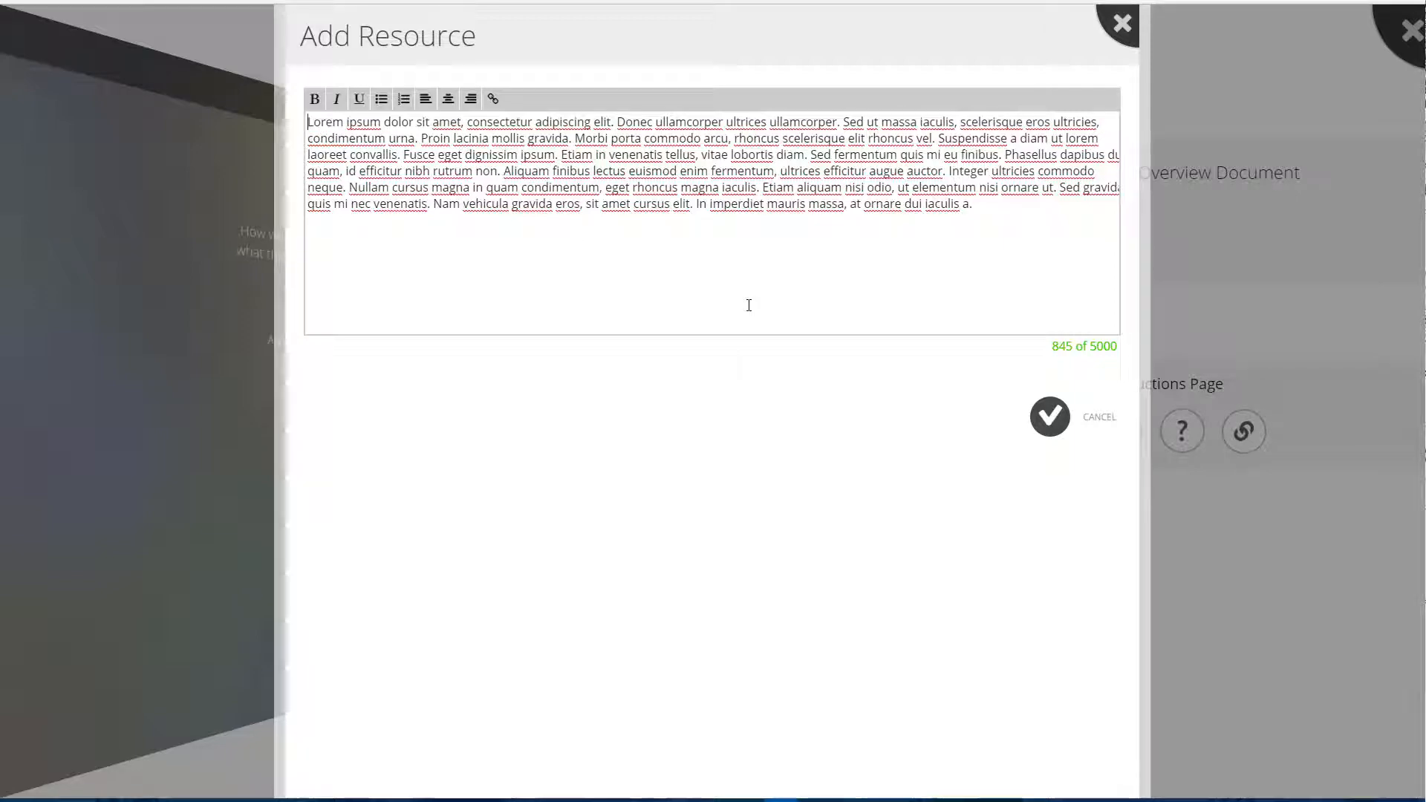
pyautogui.click(1052, 435)
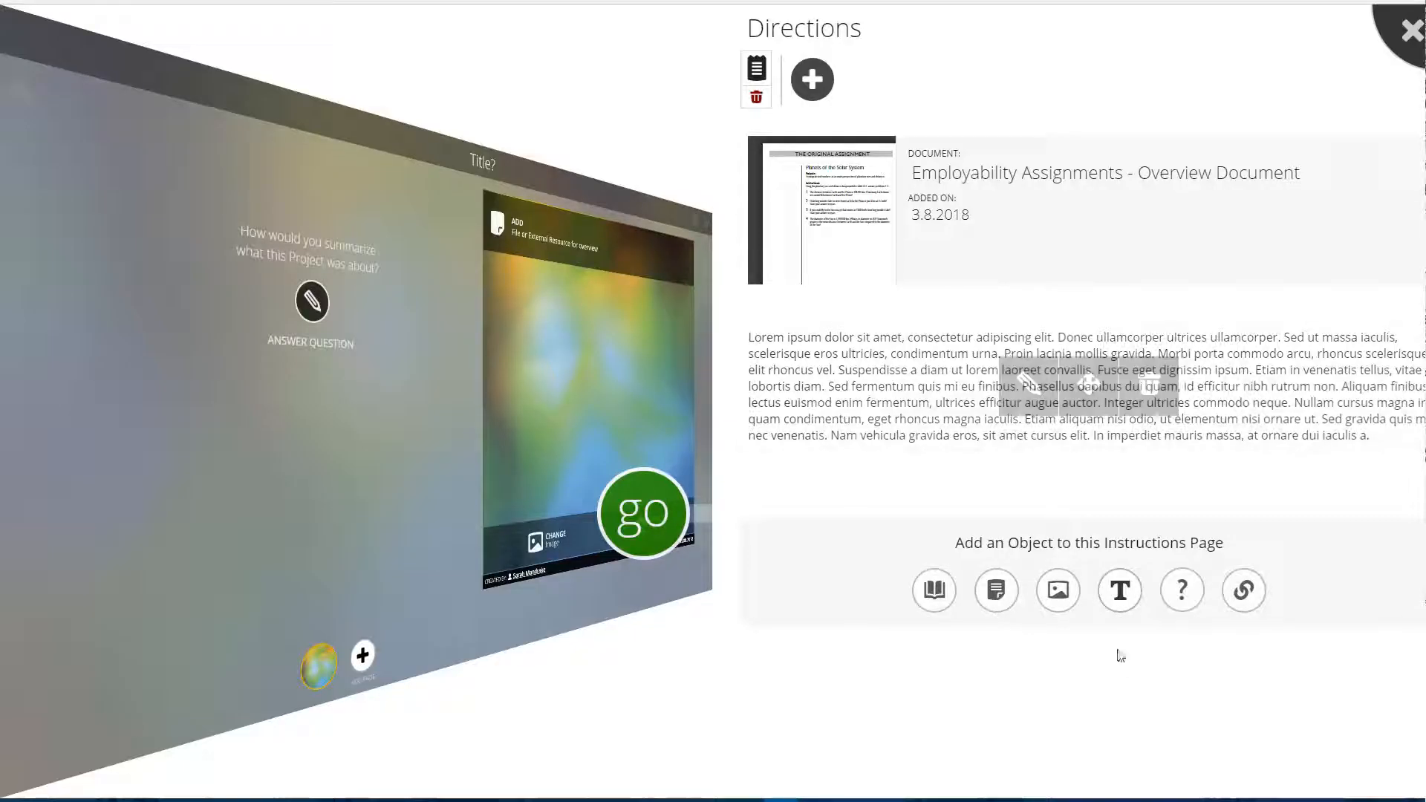
# - Add the photo of the gated street with mountains behind it below the text on the Directions page
pyautogui.click(1063, 603)
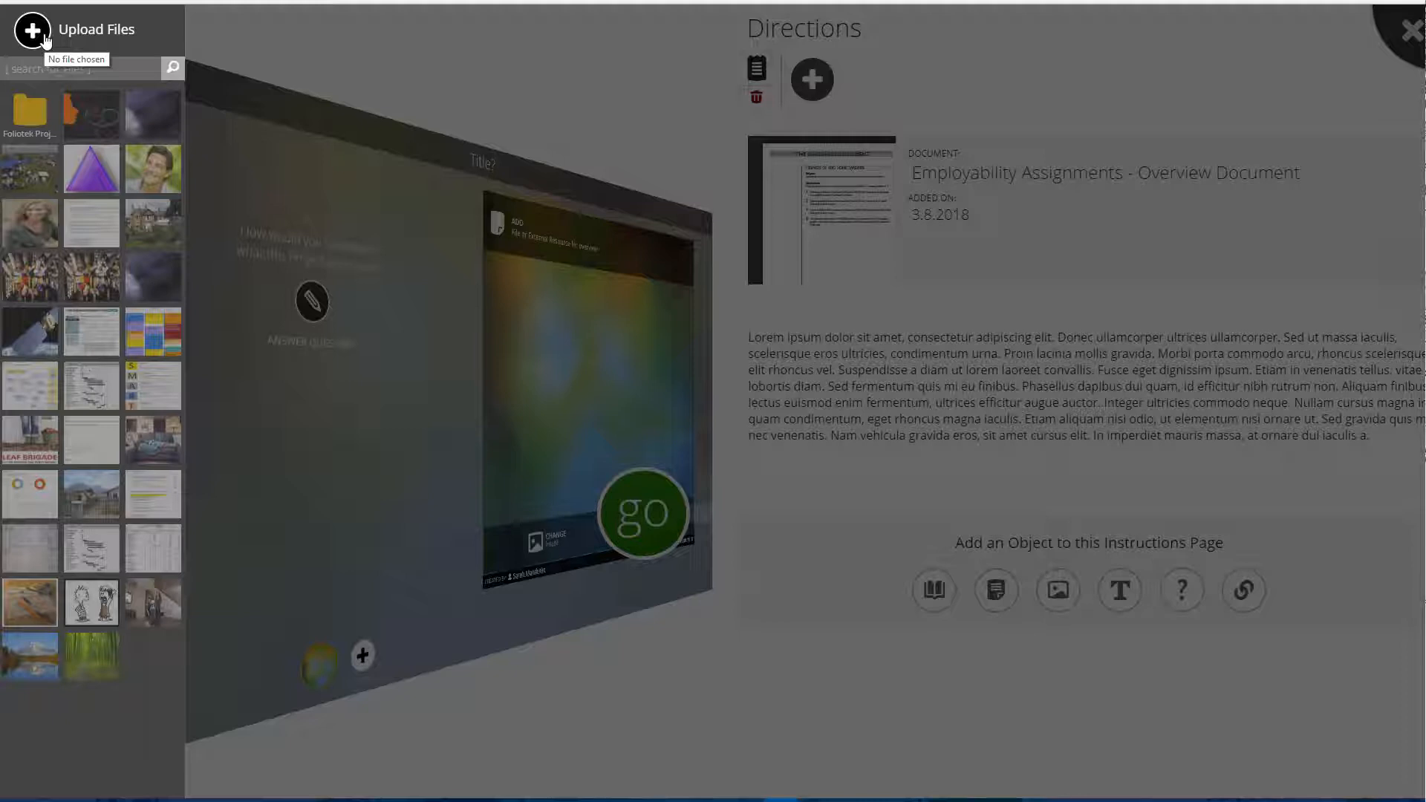
pyautogui.click(102, 502)
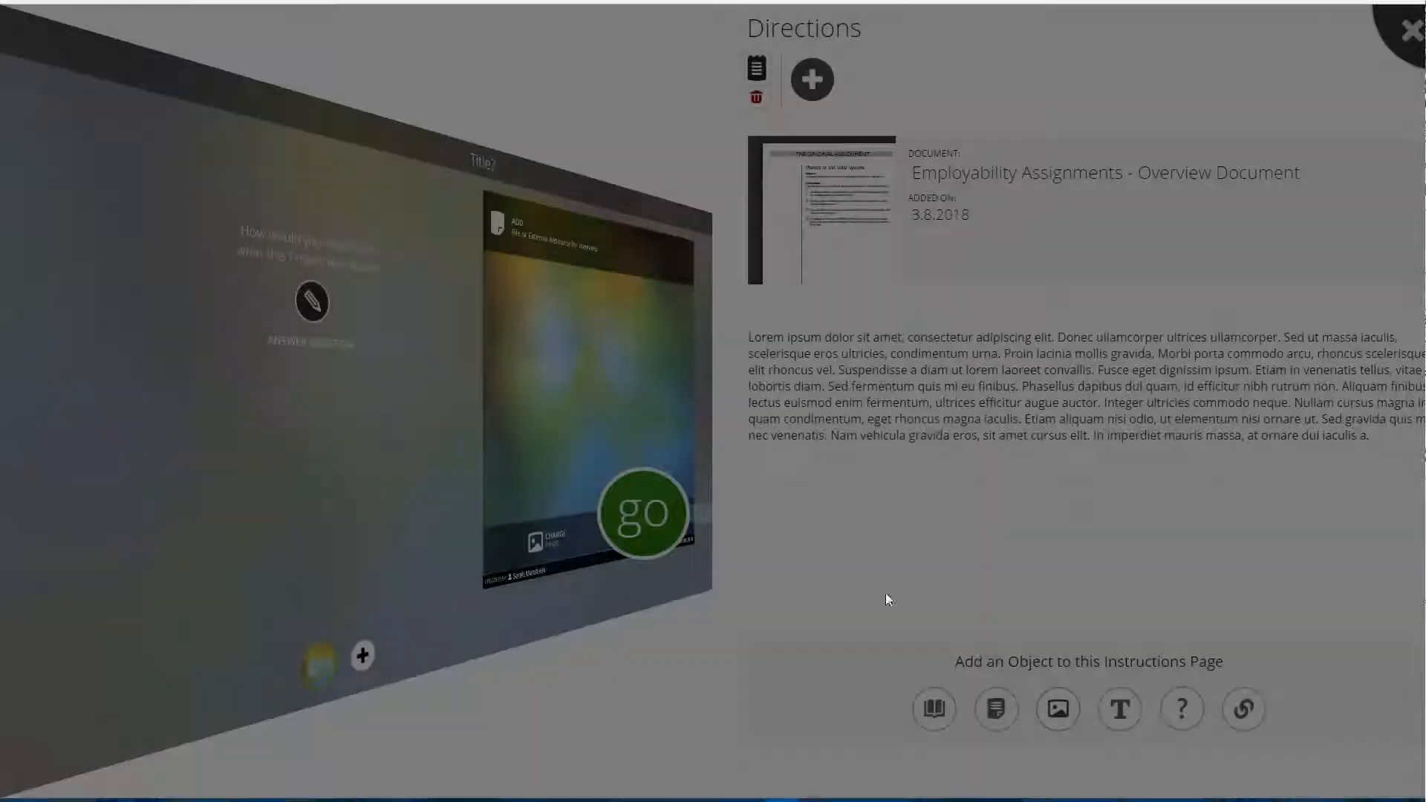
pyautogui.scroll(-1, 1178, 519)
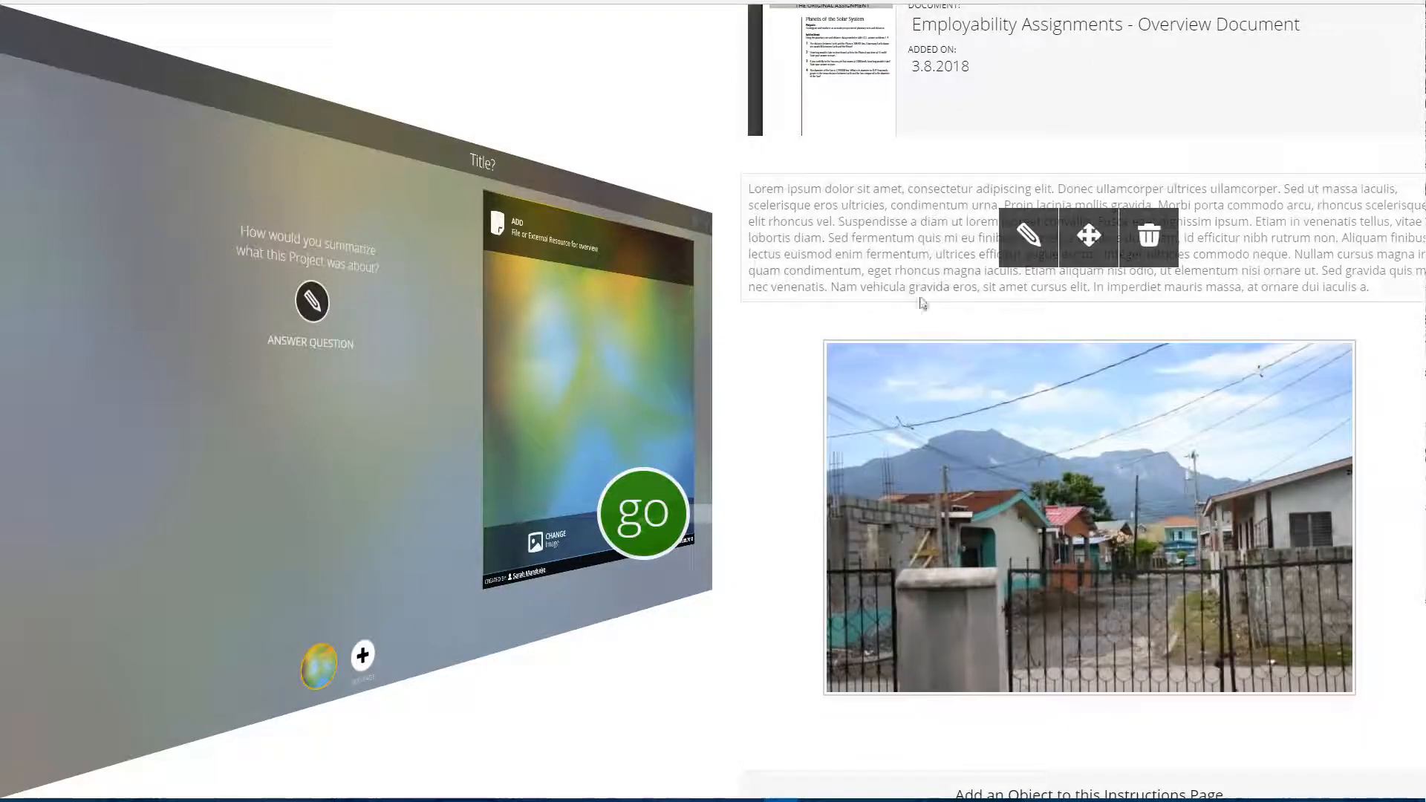
# - Review the document, text and image laid out on the Directions page
pyautogui.scroll(2, 857, 528)
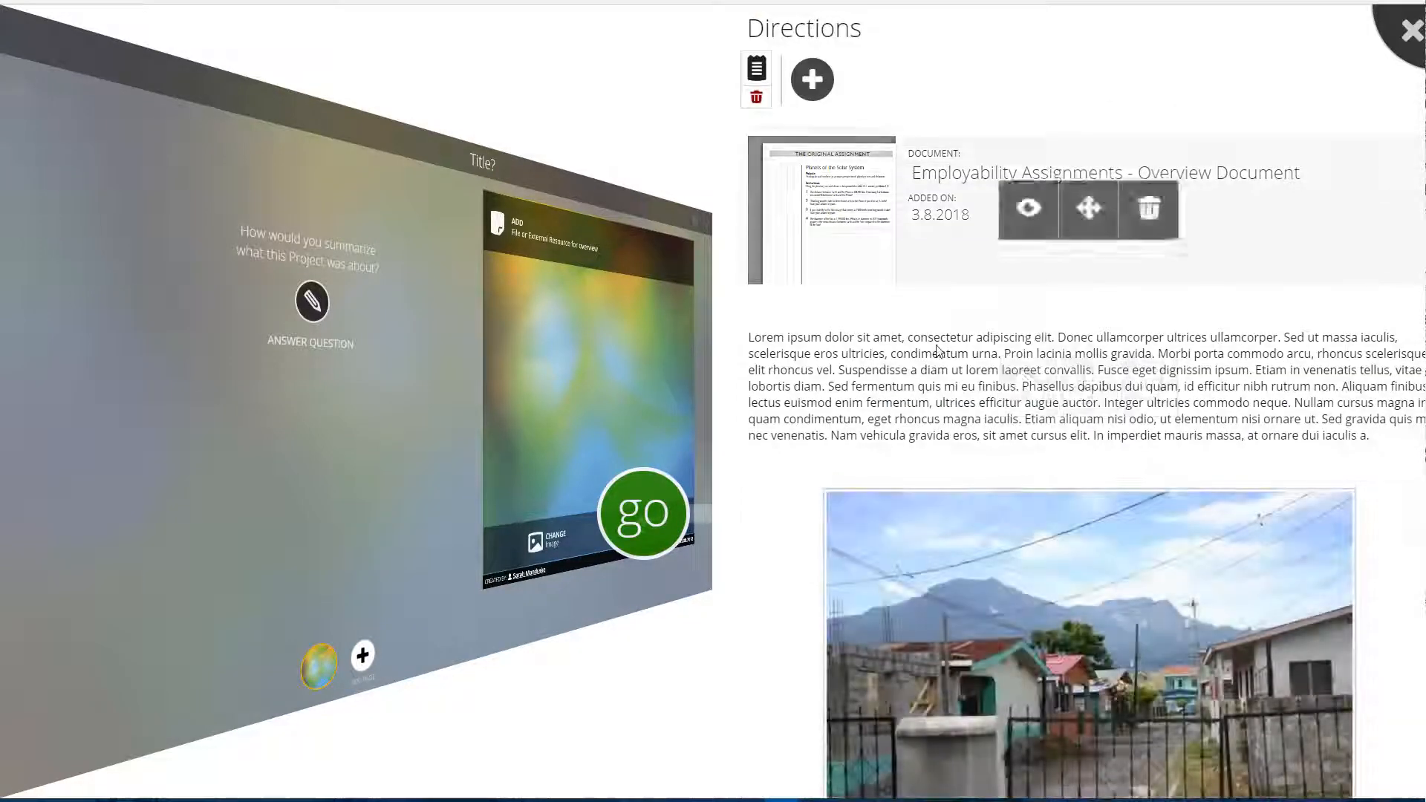
pyautogui.scroll(-2, 931, 188)
pyautogui.scroll(2, 931, 189)
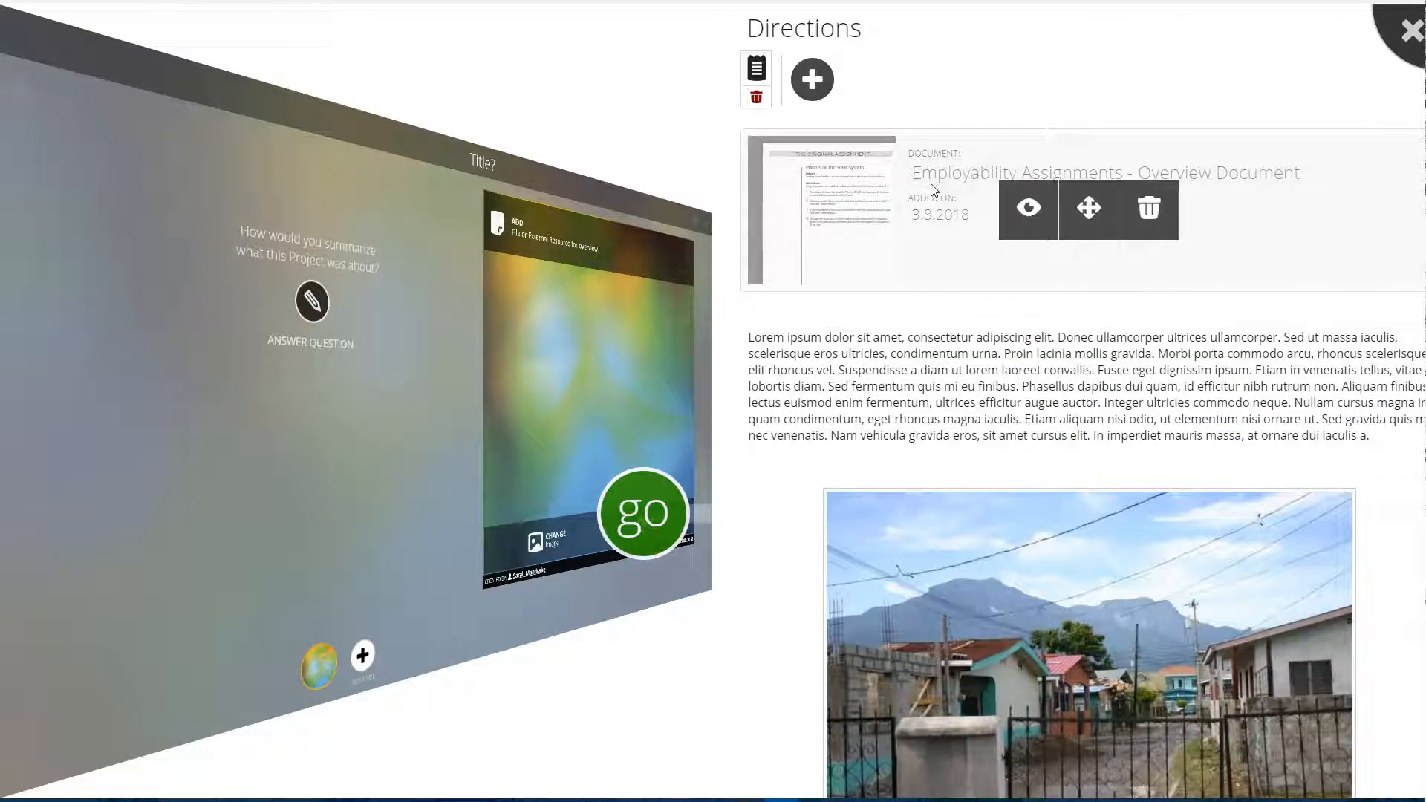
pyautogui.scroll(-4, 933, 195)
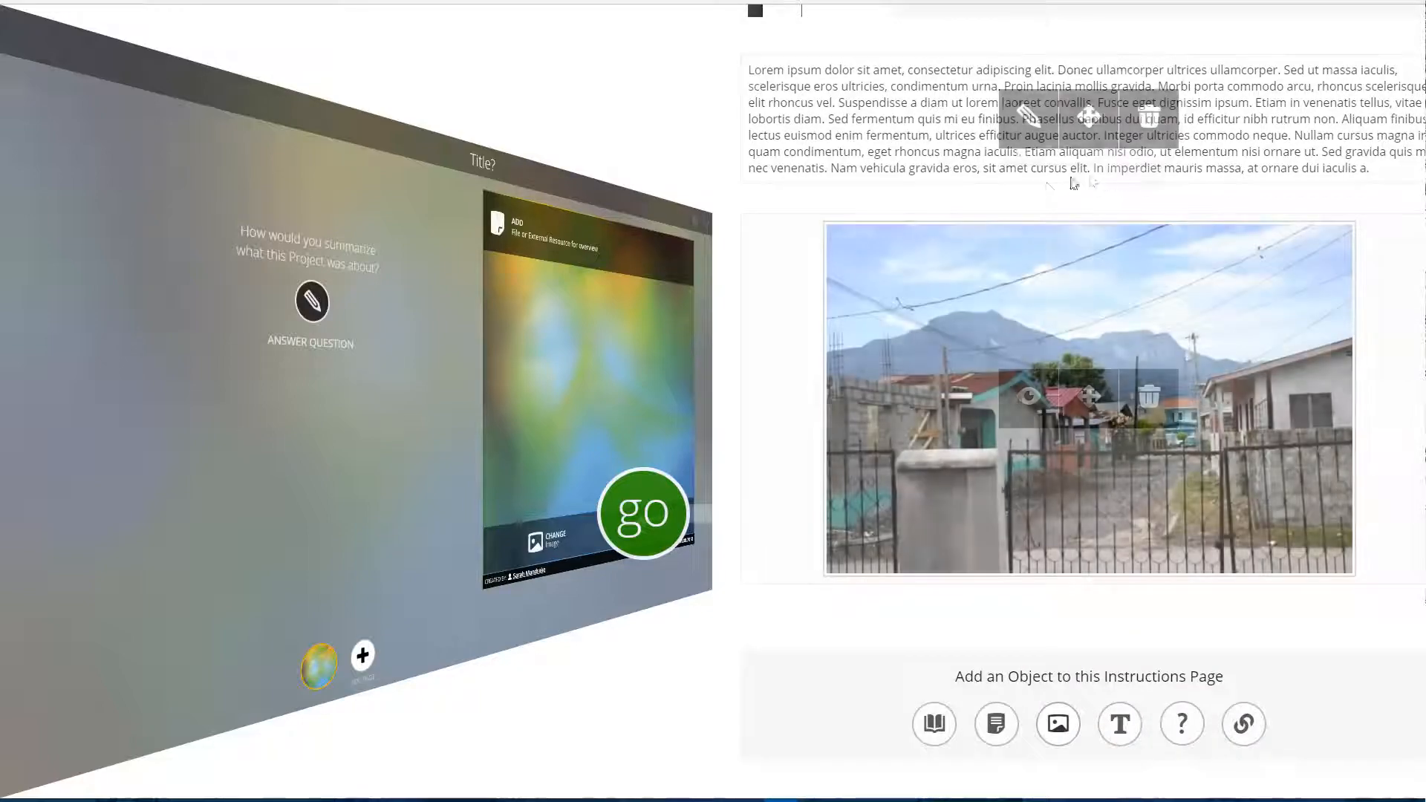
pyautogui.scroll(2, 958, 118)
pyautogui.scroll(1, 958, 118)
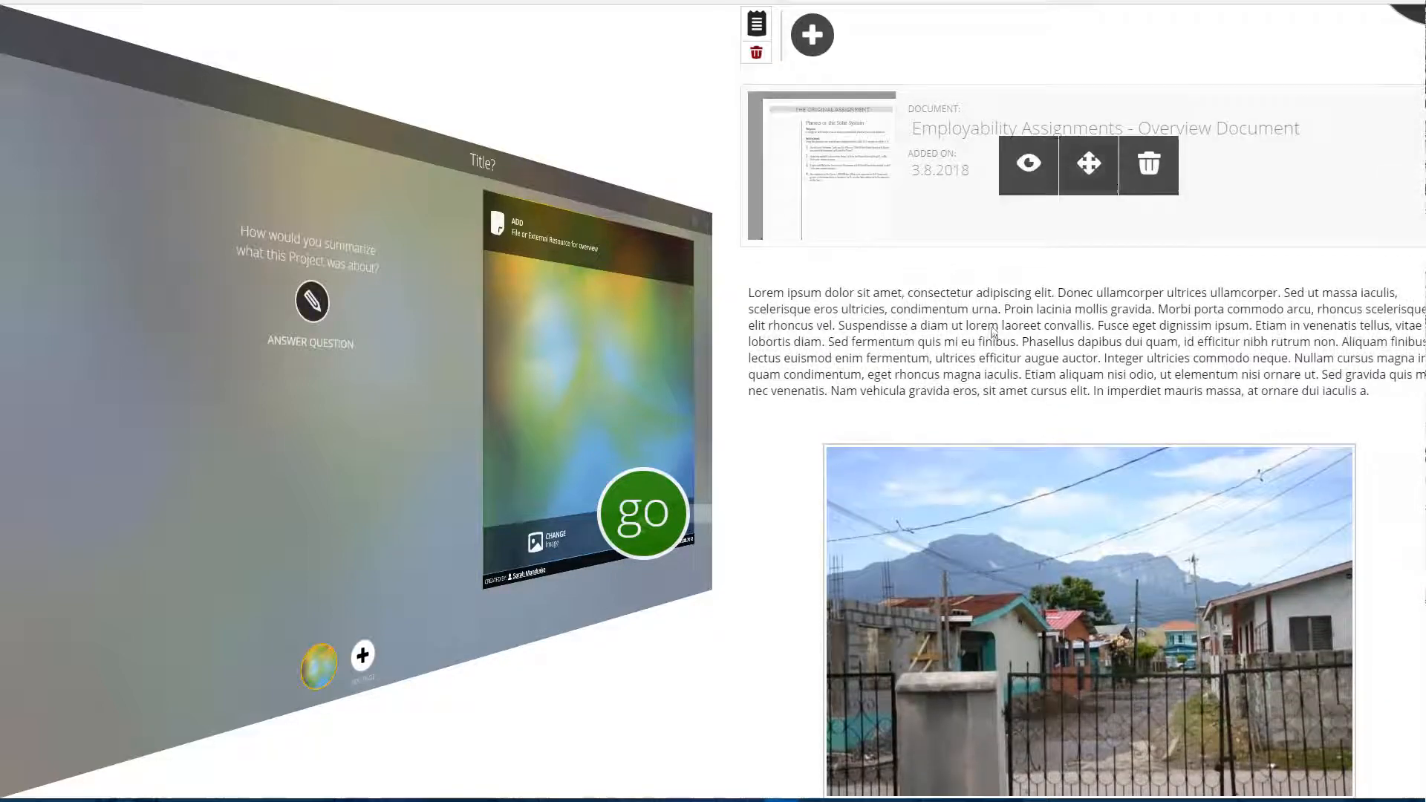
pyautogui.scroll(-3, 936, 320)
pyautogui.scroll(3, 917, 244)
# - Start a question object and paste the copied paragraph as its prompt, trimmed to begin at "Etiam aliquam nisi odio"
pyautogui.scroll(-3, 752, 605)
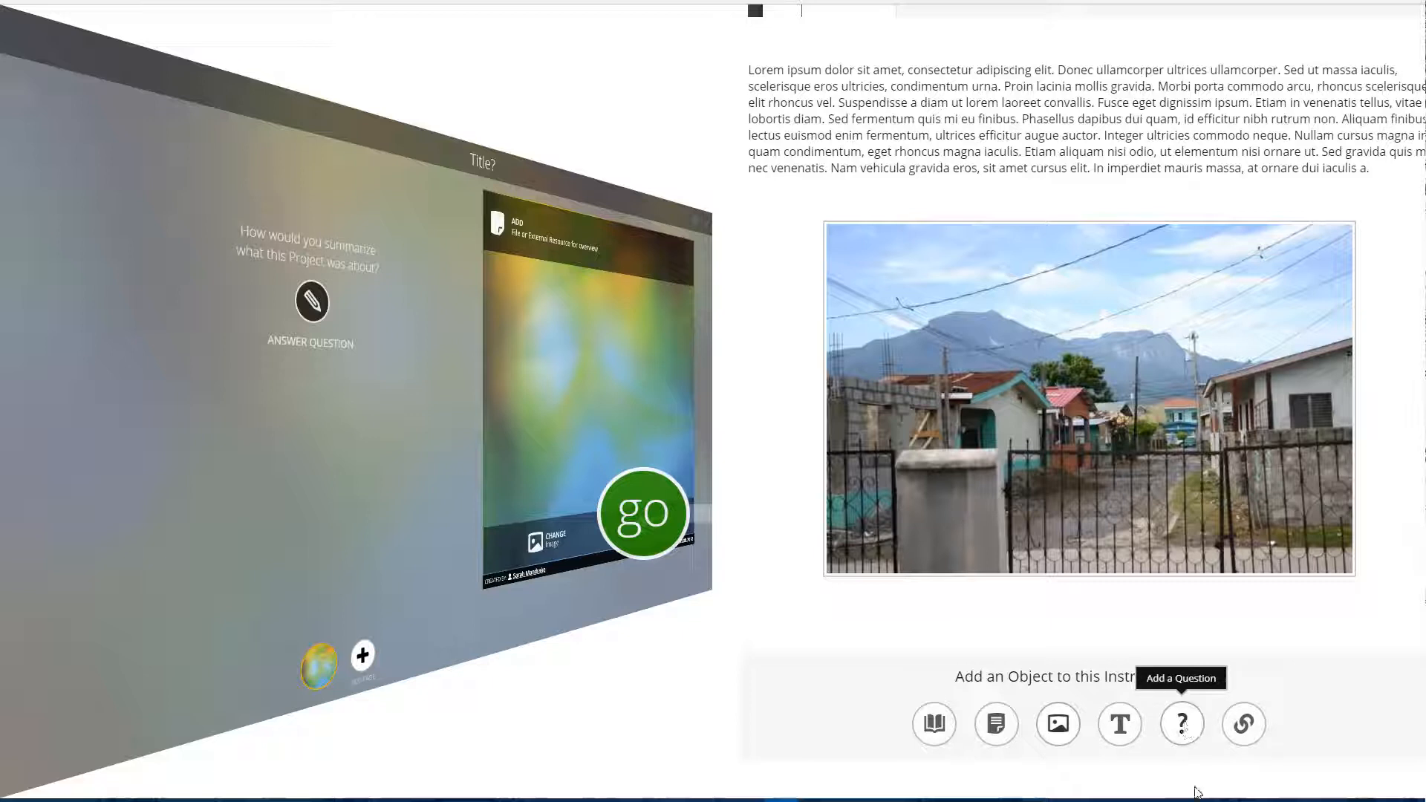
pyautogui.click(1182, 724)
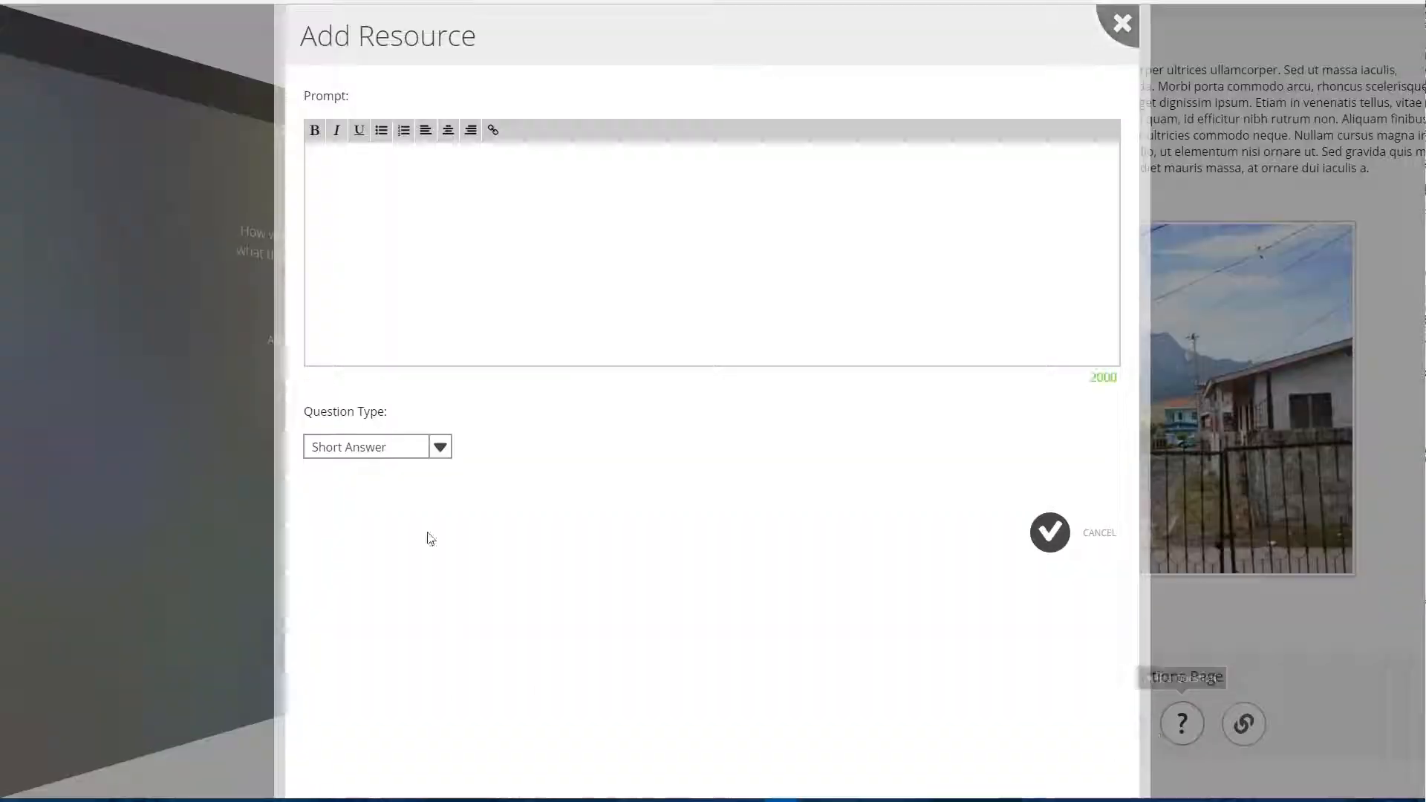
pyautogui.click(413, 214)
pyautogui.hotkey('ctrl', 'v')
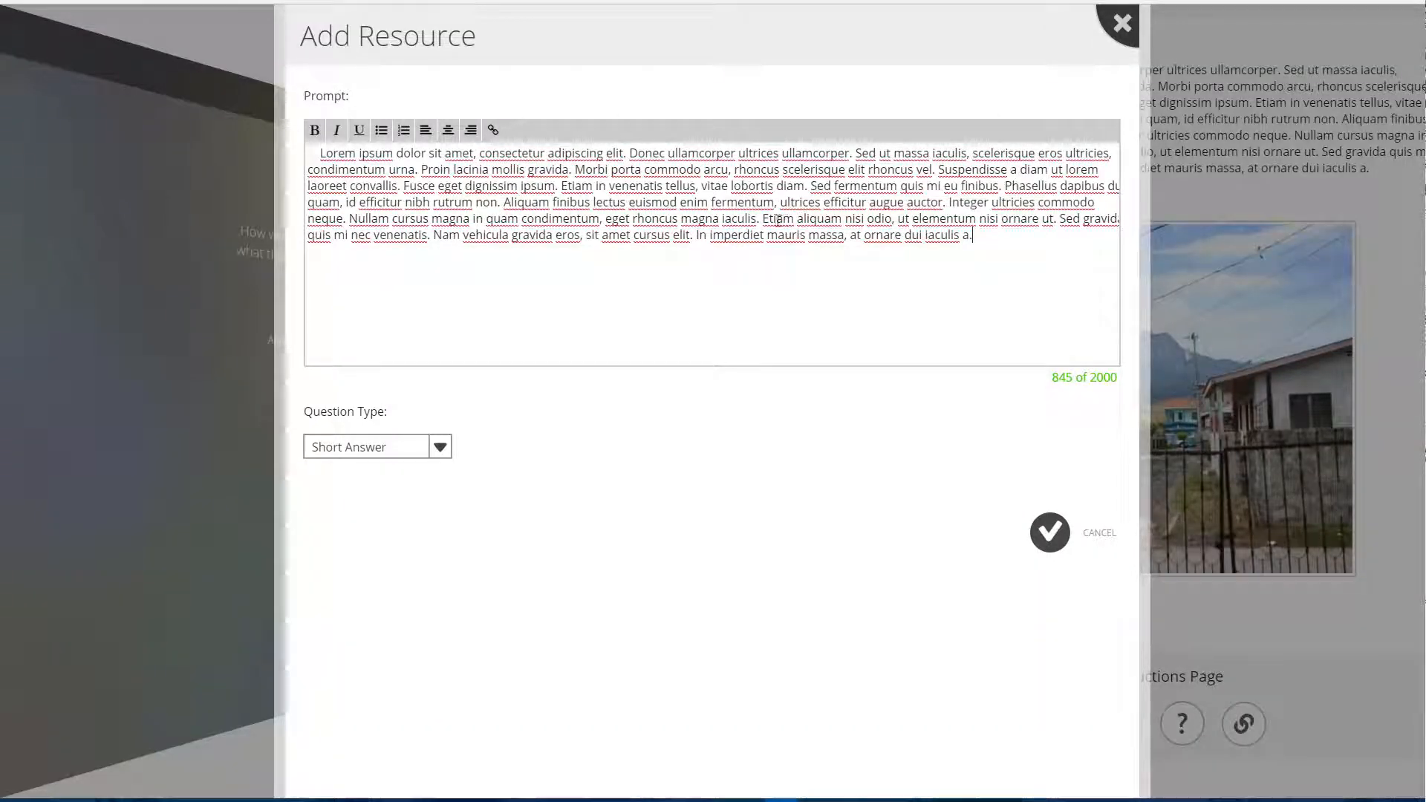
pyautogui.moveTo(763, 218); pyautogui.dragTo(232, 145)
pyautogui.hotkey('ctrl', 'c')
pyautogui.press('BackSpace')
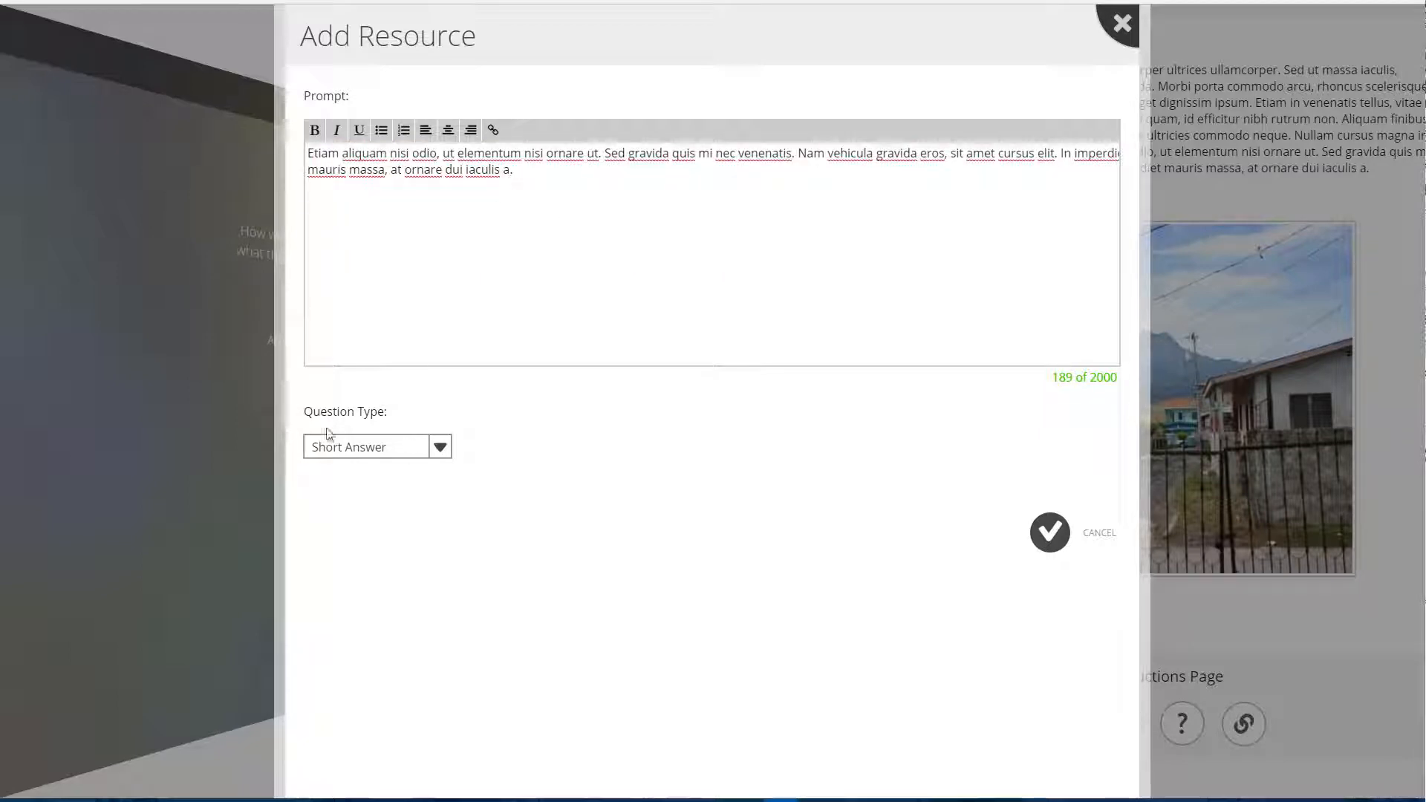
# - Make the question a Radio Button List with the options Red, White and Blue, and save it
pyautogui.click(440, 447)
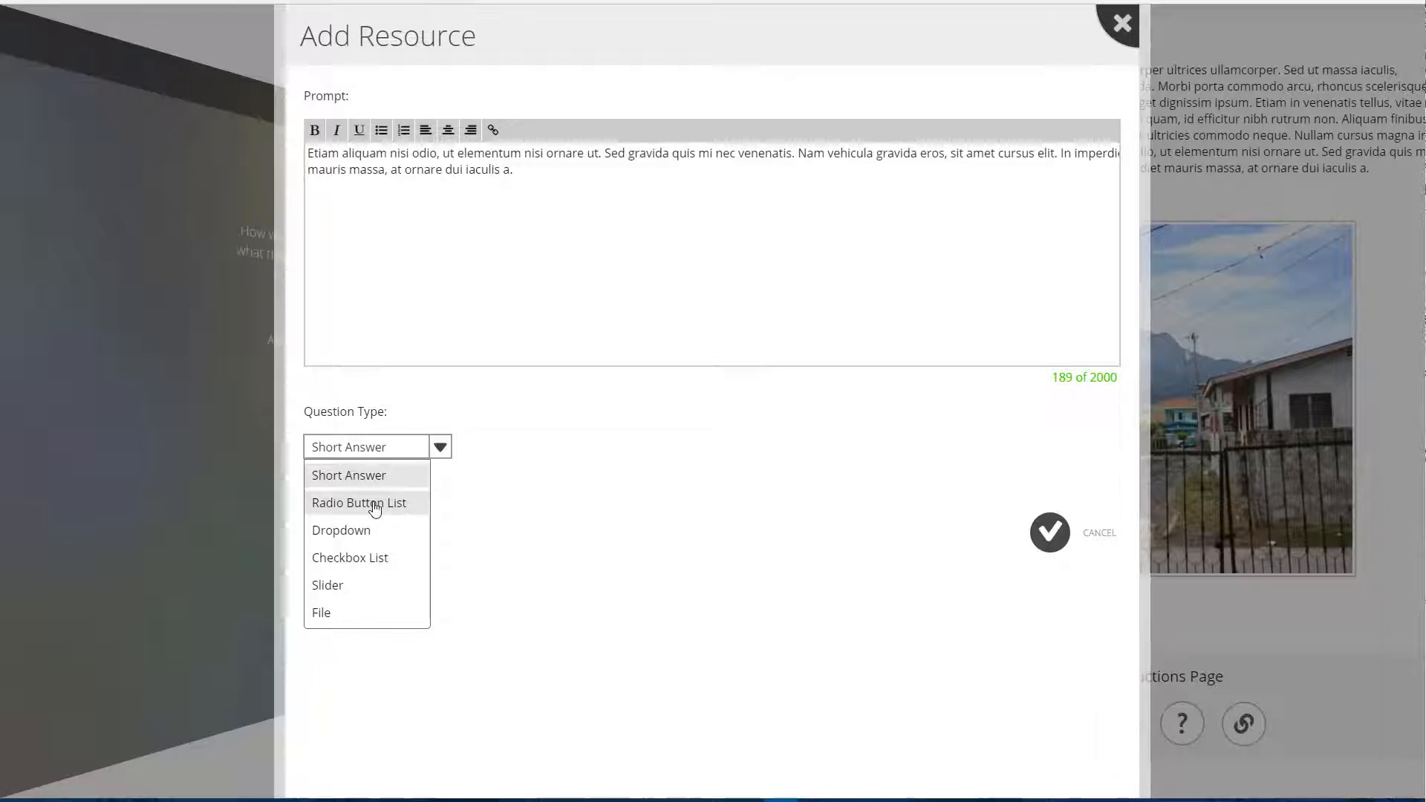
pyautogui.click(375, 504)
pyautogui.click(395, 532)
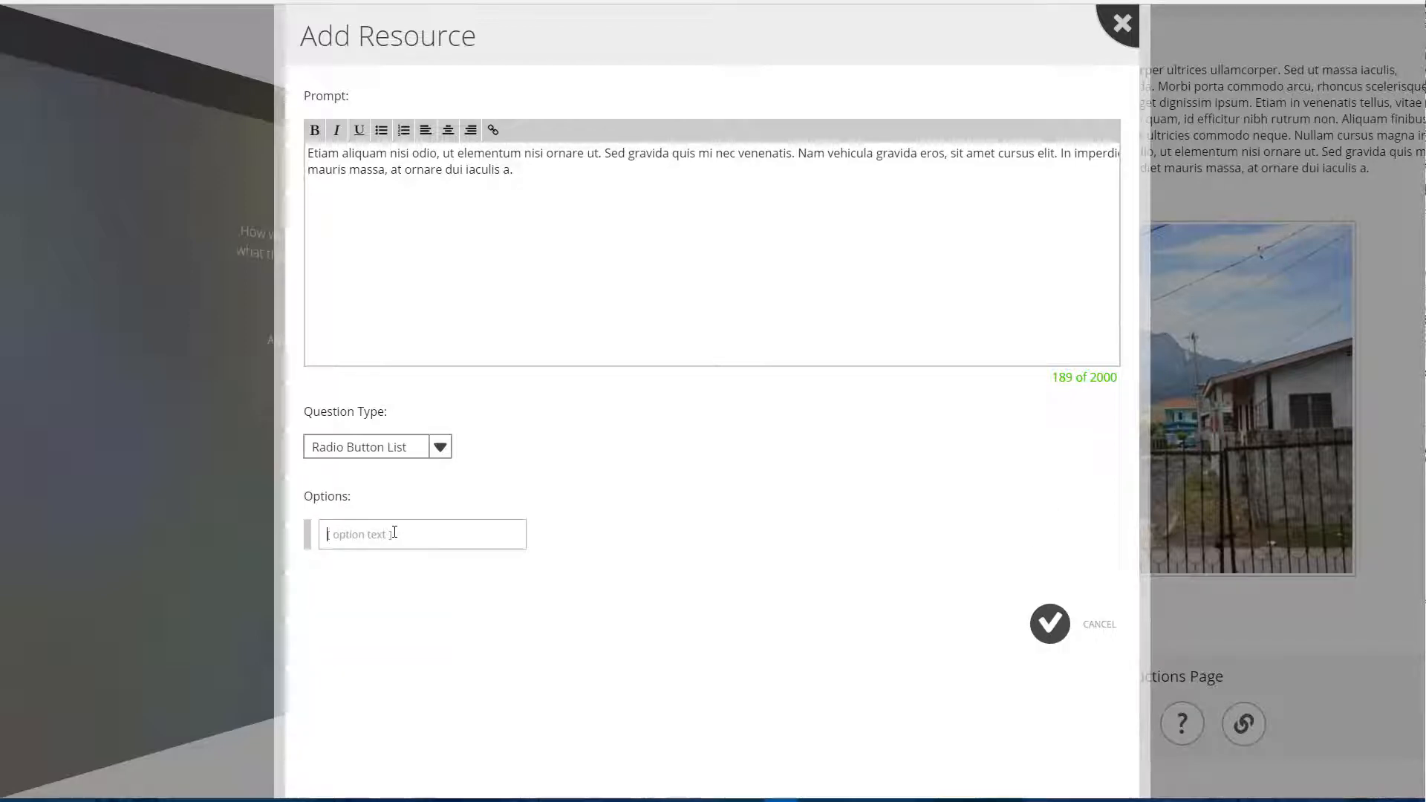
pyautogui.write('Red')
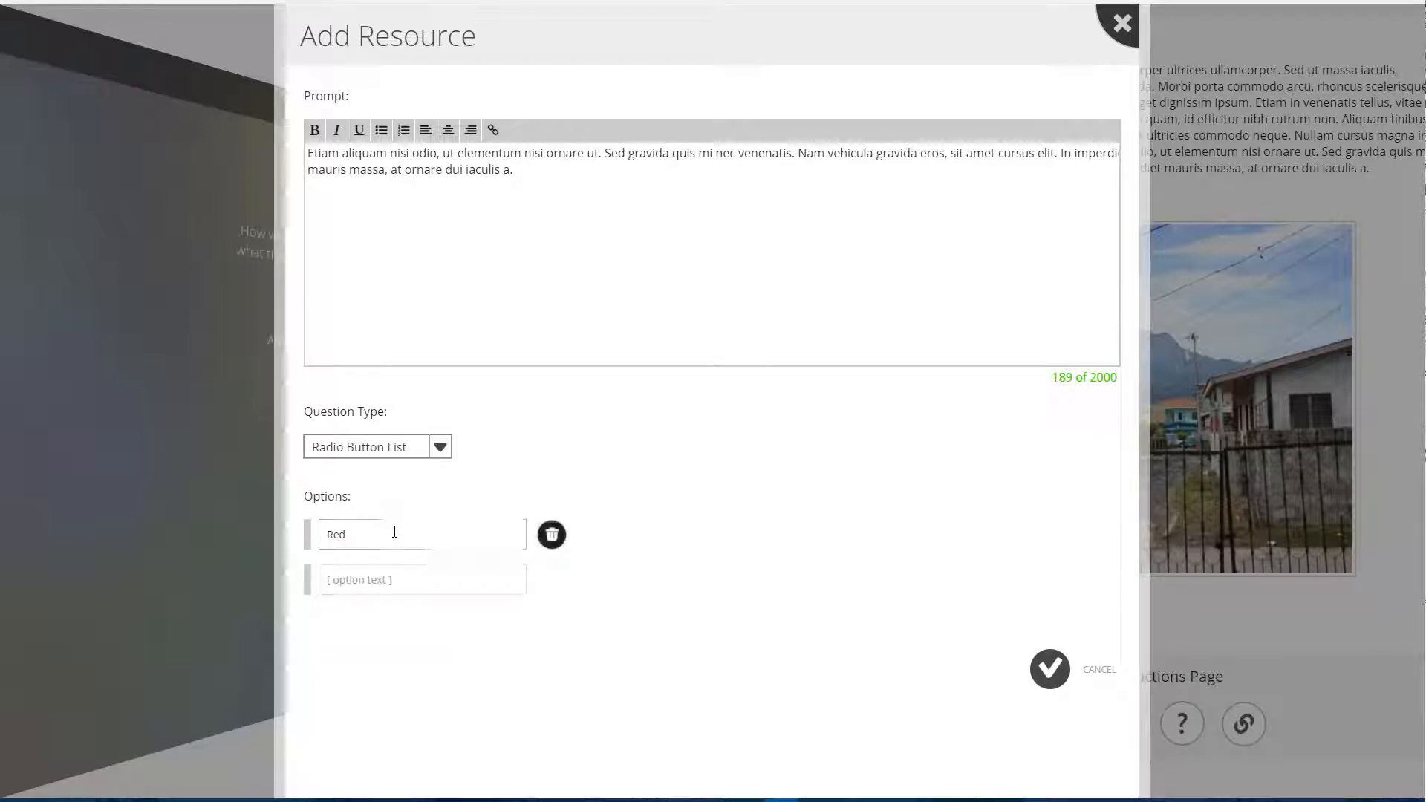
pyautogui.click(390, 572)
pyautogui.write('White')
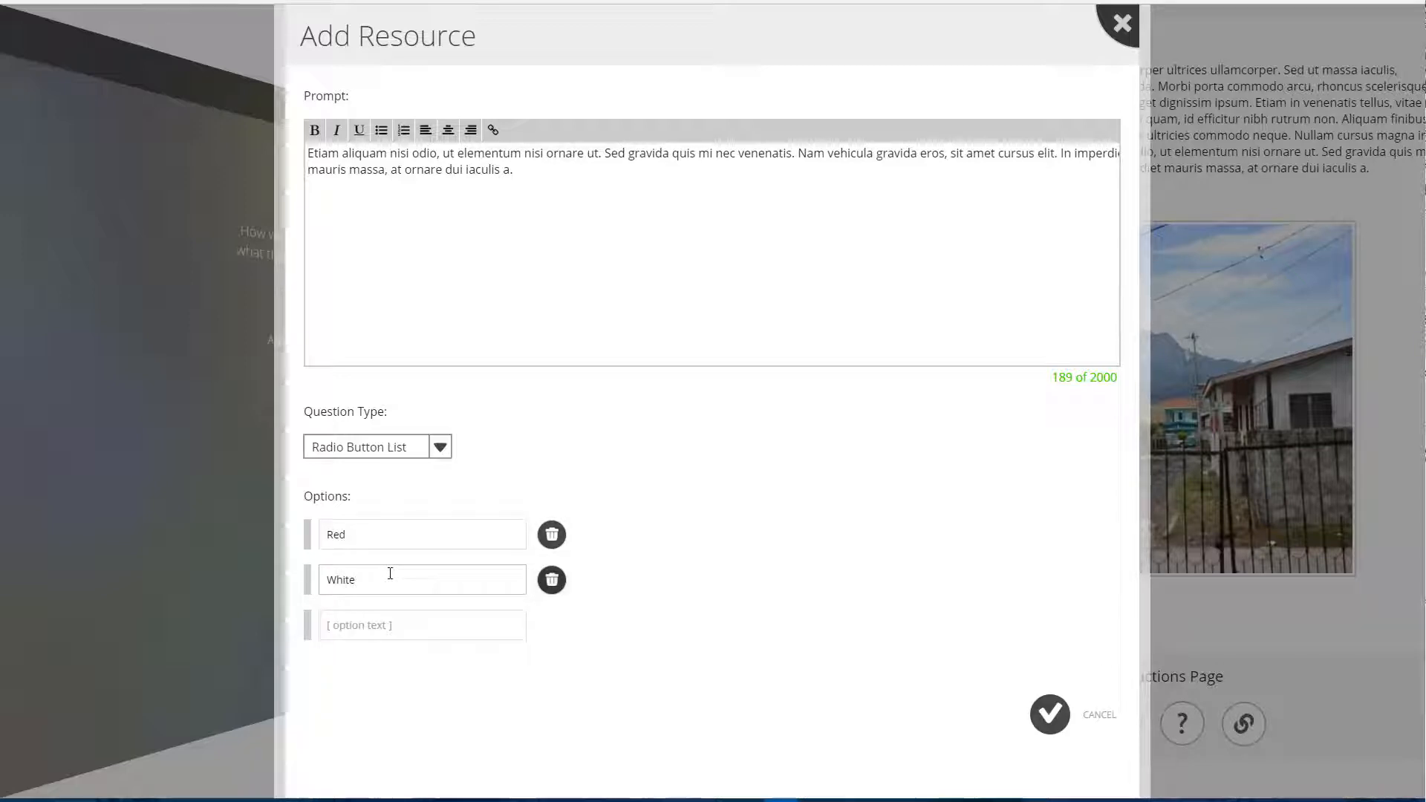
pyautogui.press('Tab')
pyautogui.write('Blue')
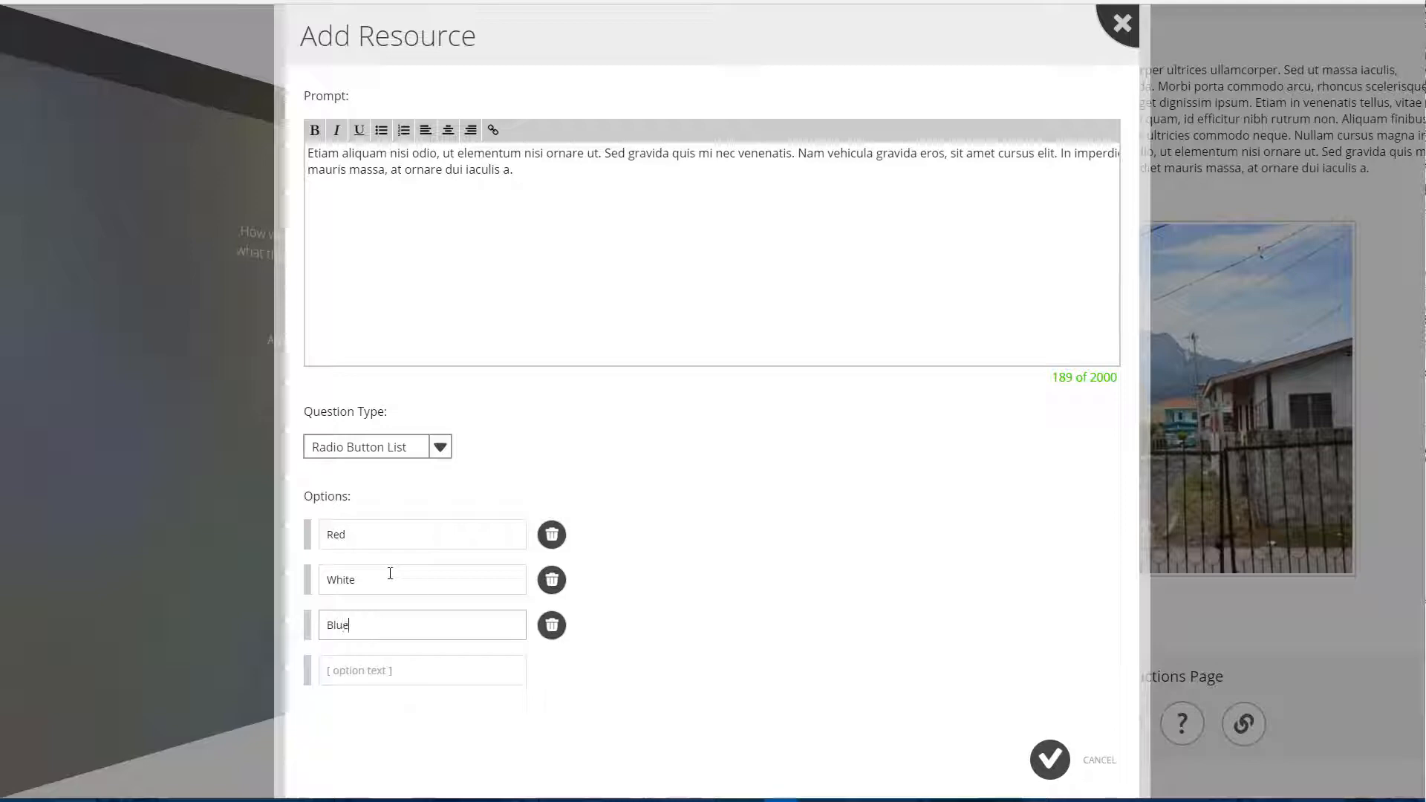
pyautogui.click(1049, 759)
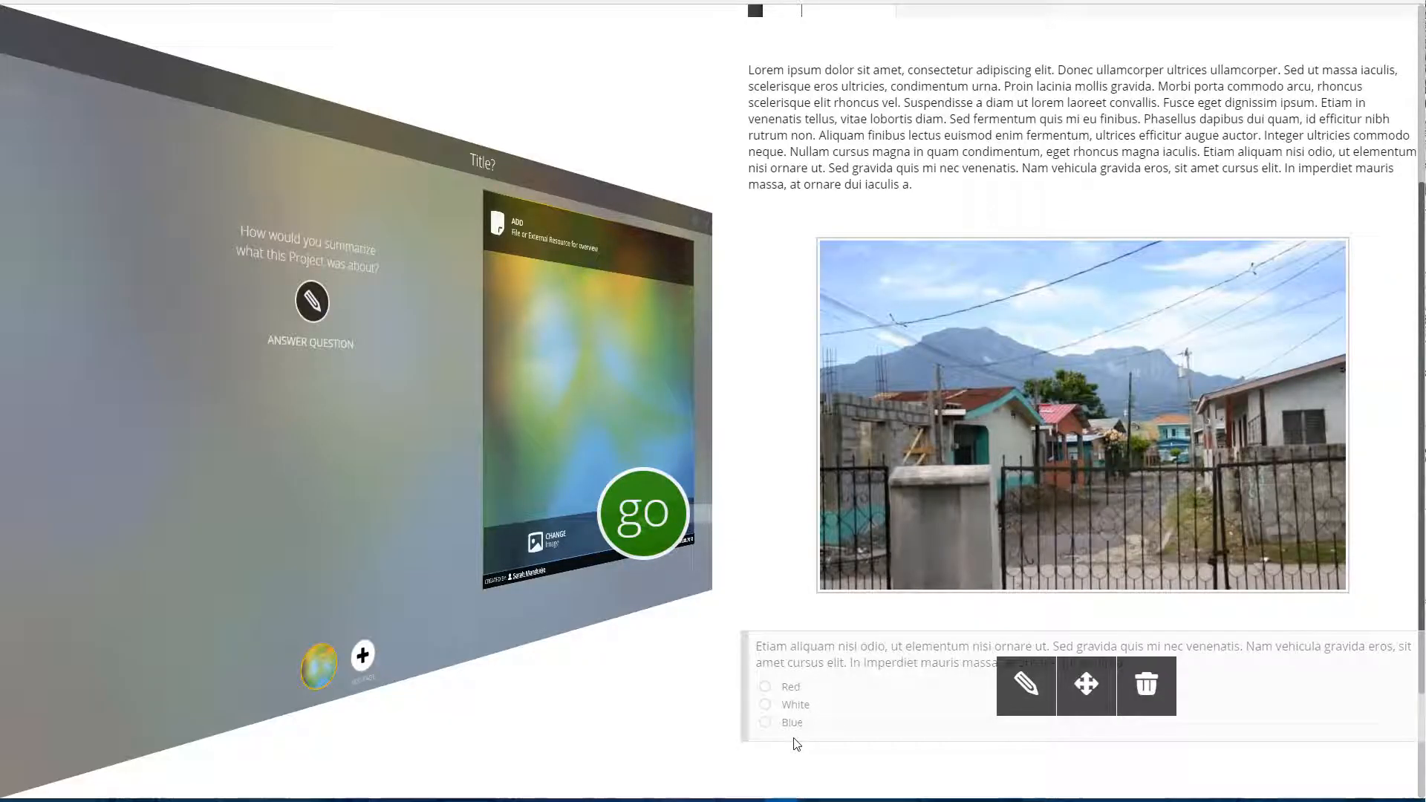
# - Add a Short Answer question with the copied paragraph as its prompt, trimmed to begin at "Nullam cursus magna", and save it
pyautogui.scroll(-2, 891, 735)
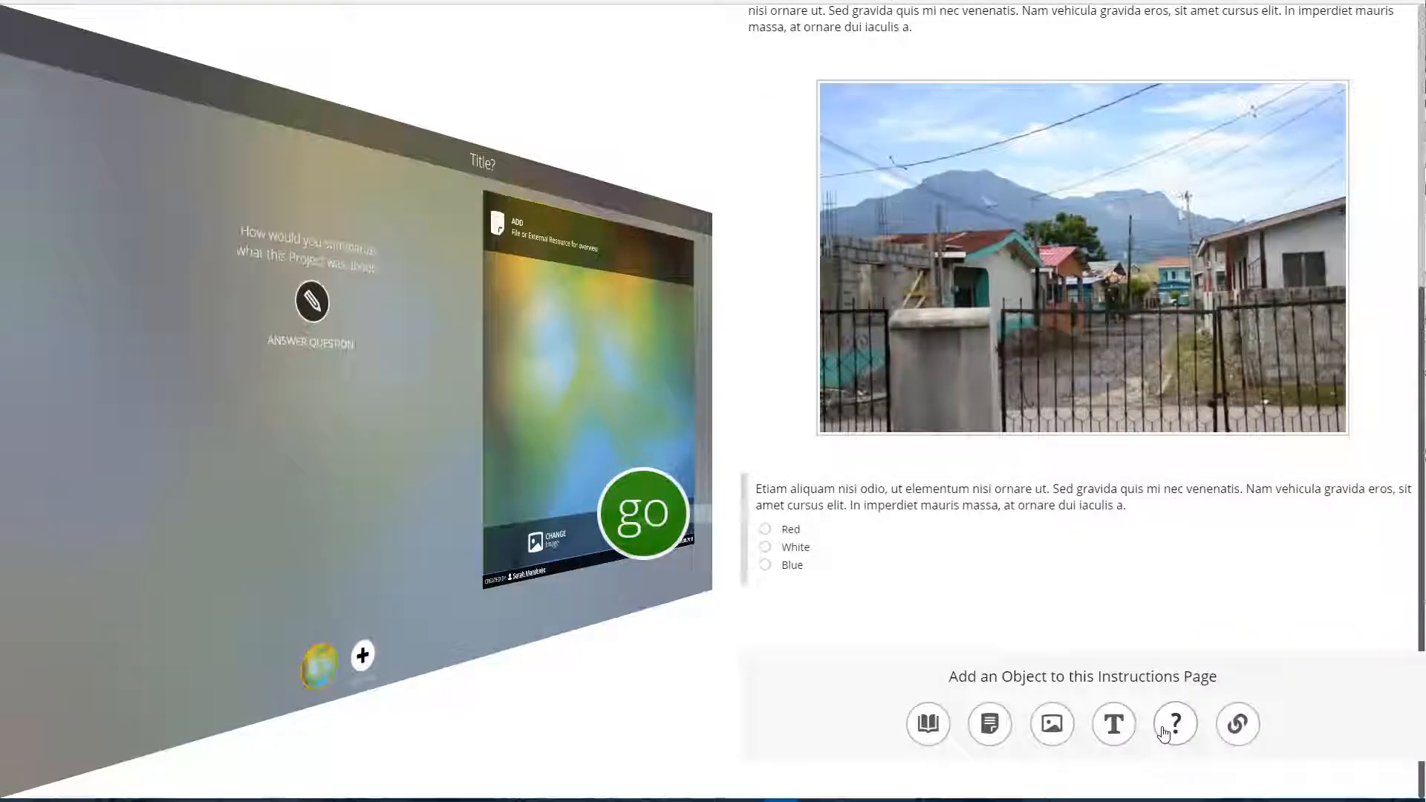
pyautogui.click(1175, 725)
pyautogui.hotkey('ctrl', 'v')
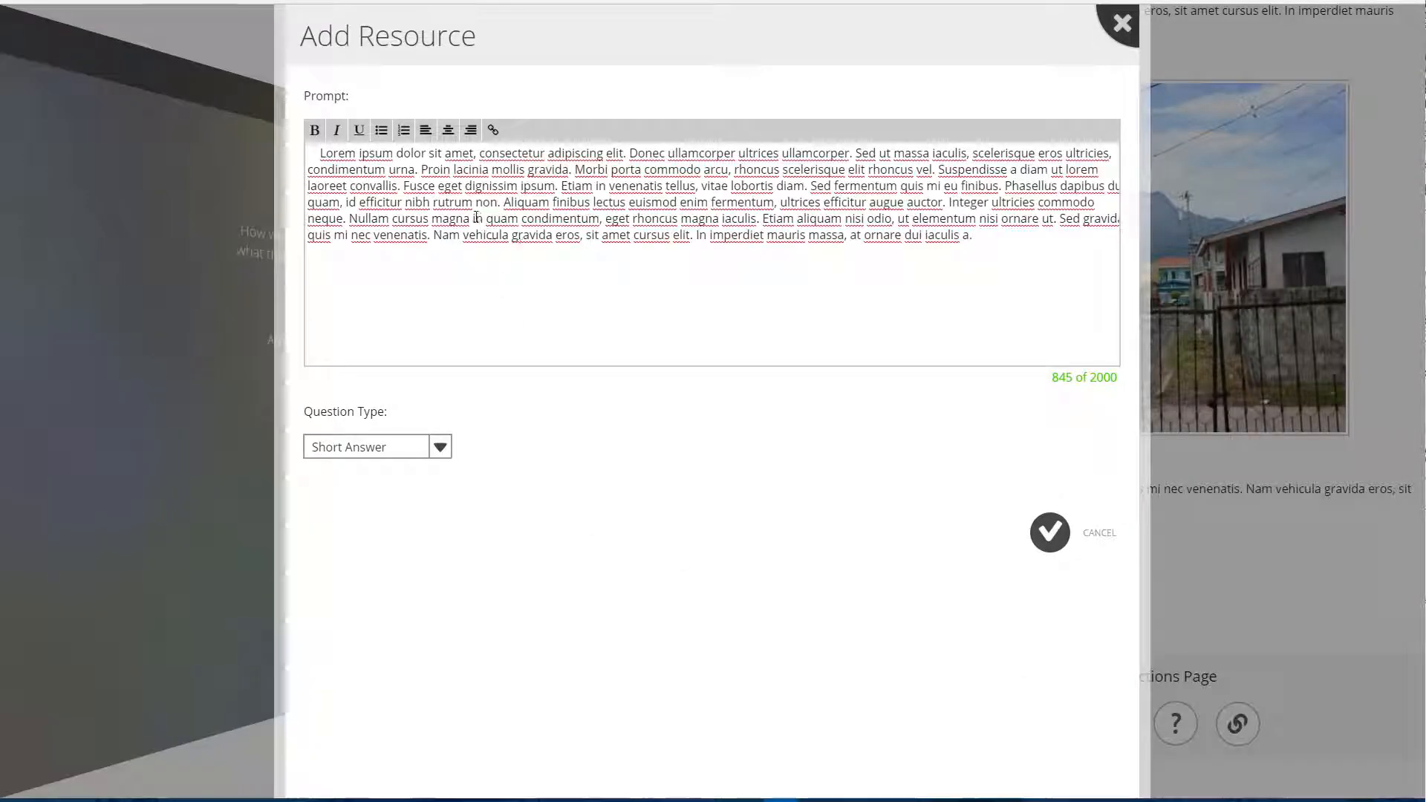
pyautogui.moveTo(345, 221); pyautogui.dragTo(248, 106)
pyautogui.hotkey('ctrl', 'c')
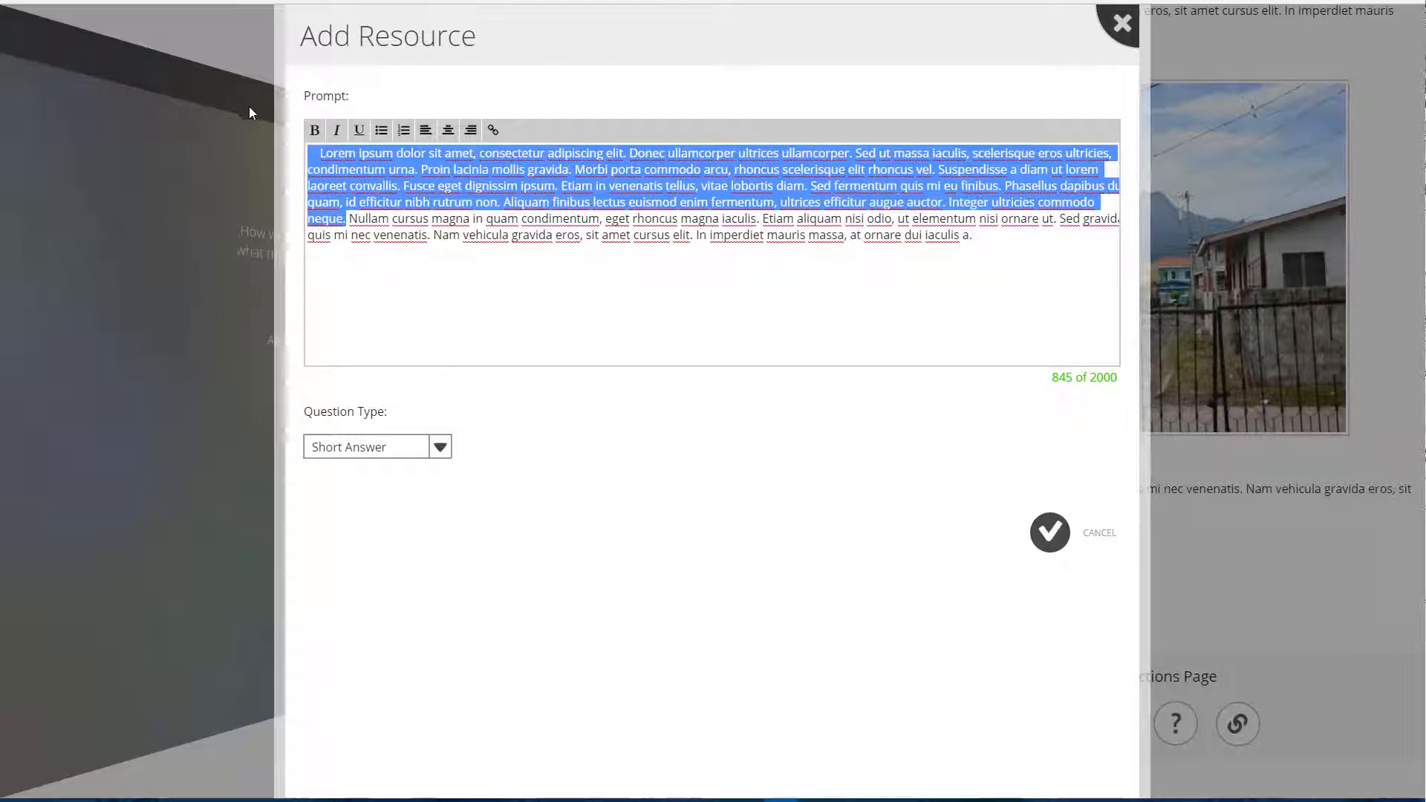
pyautogui.press('BackSpace')
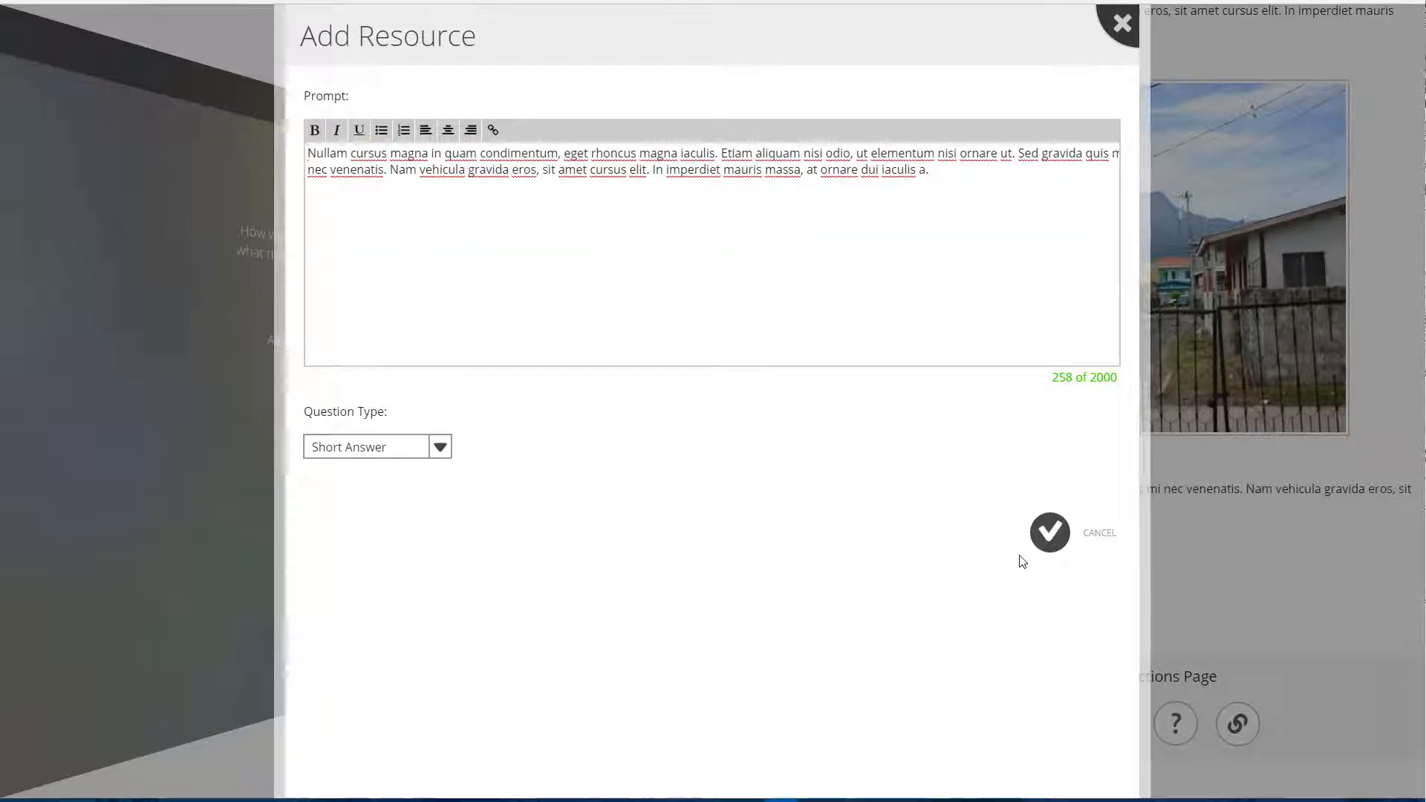
pyautogui.click(1048, 532)
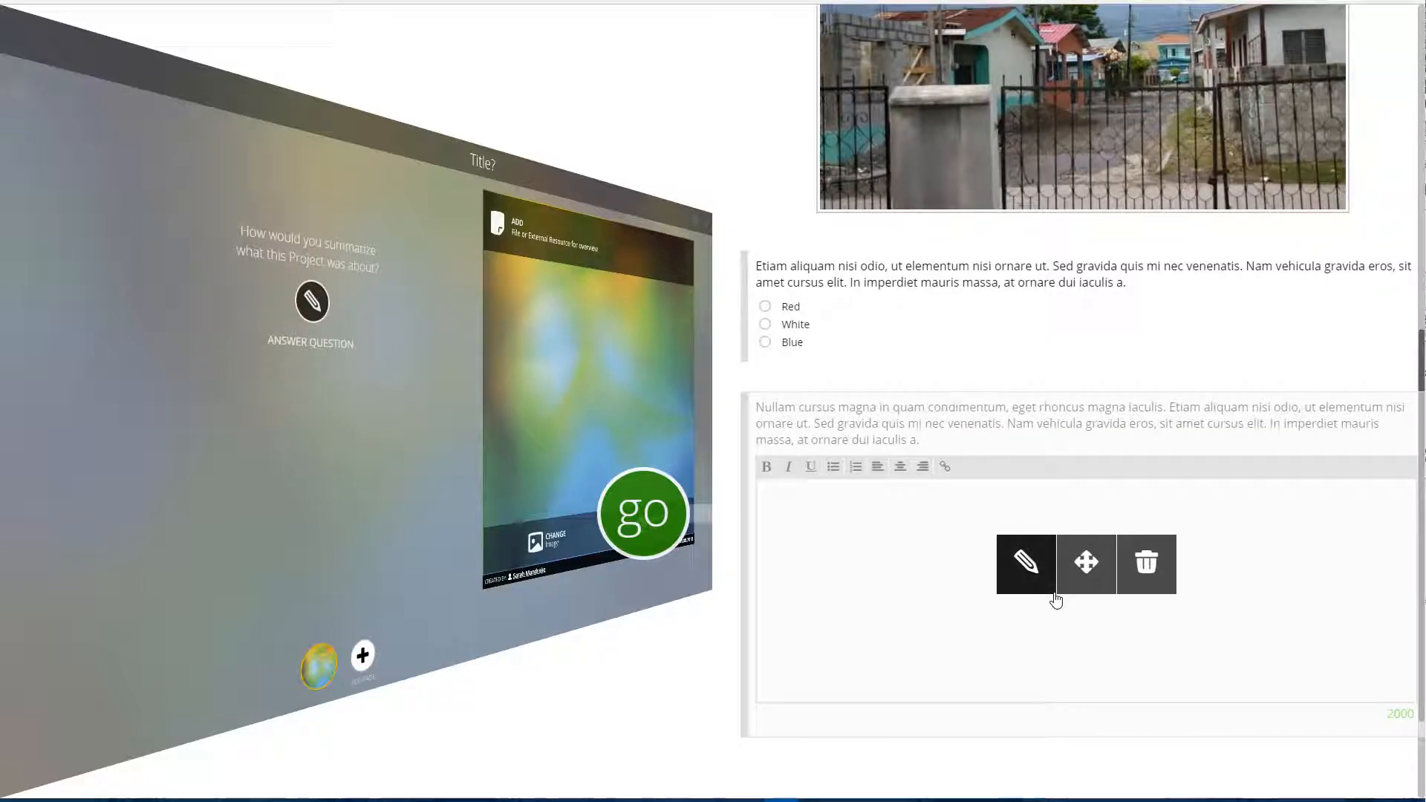
# - Leave the Directions page for the project's cover page and title the project "Project Template"
pyautogui.scroll(10, 979, 397)
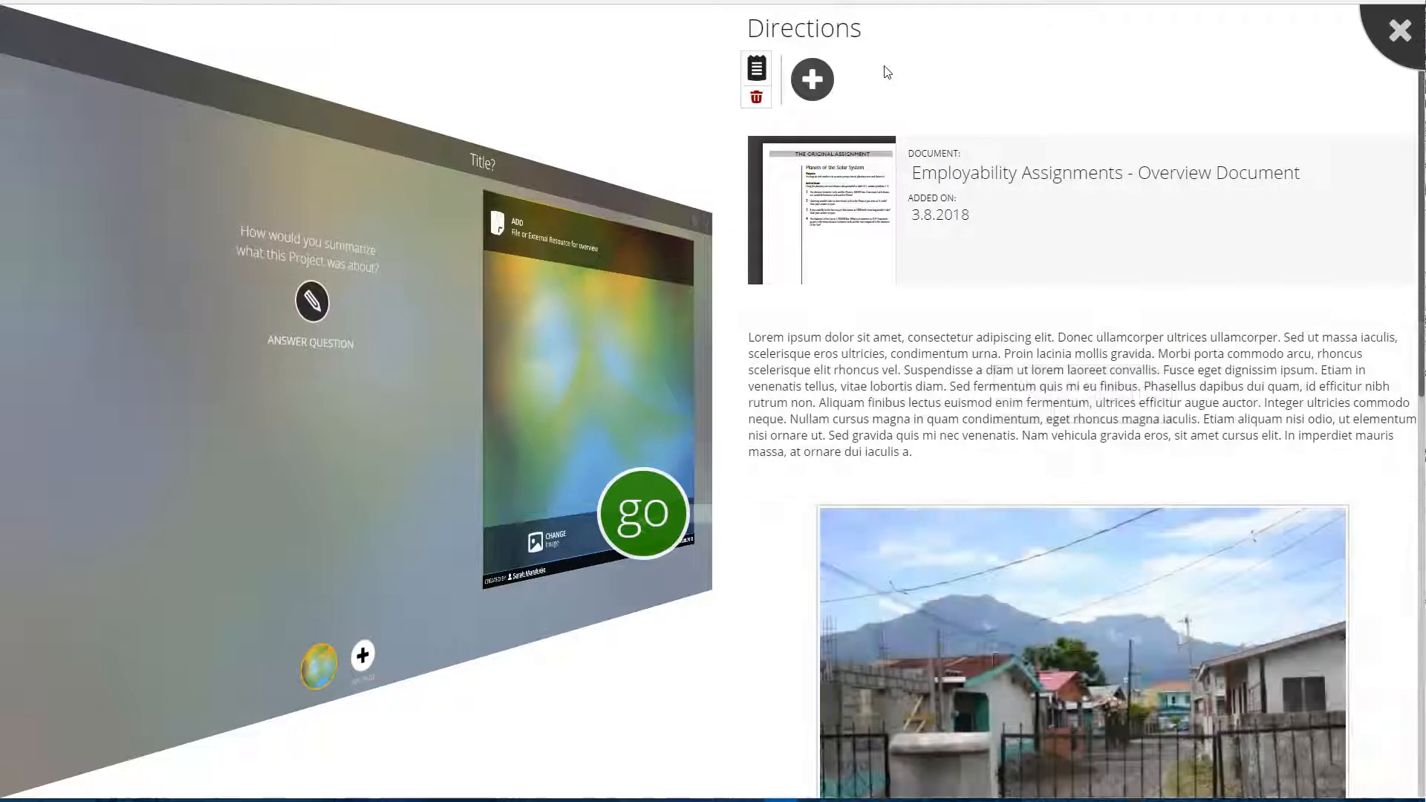
pyautogui.scroll(-4, 869, 371)
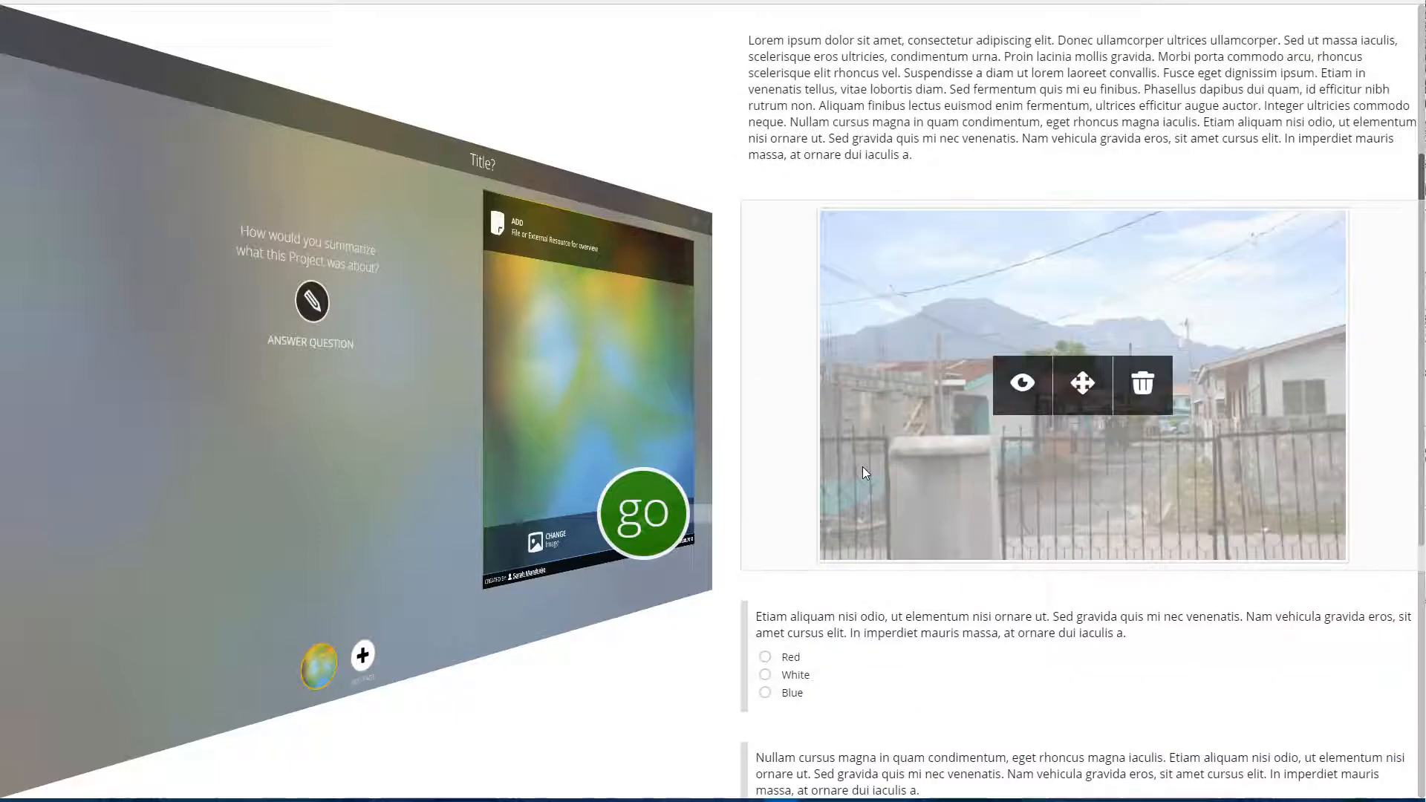
pyautogui.click(656, 504)
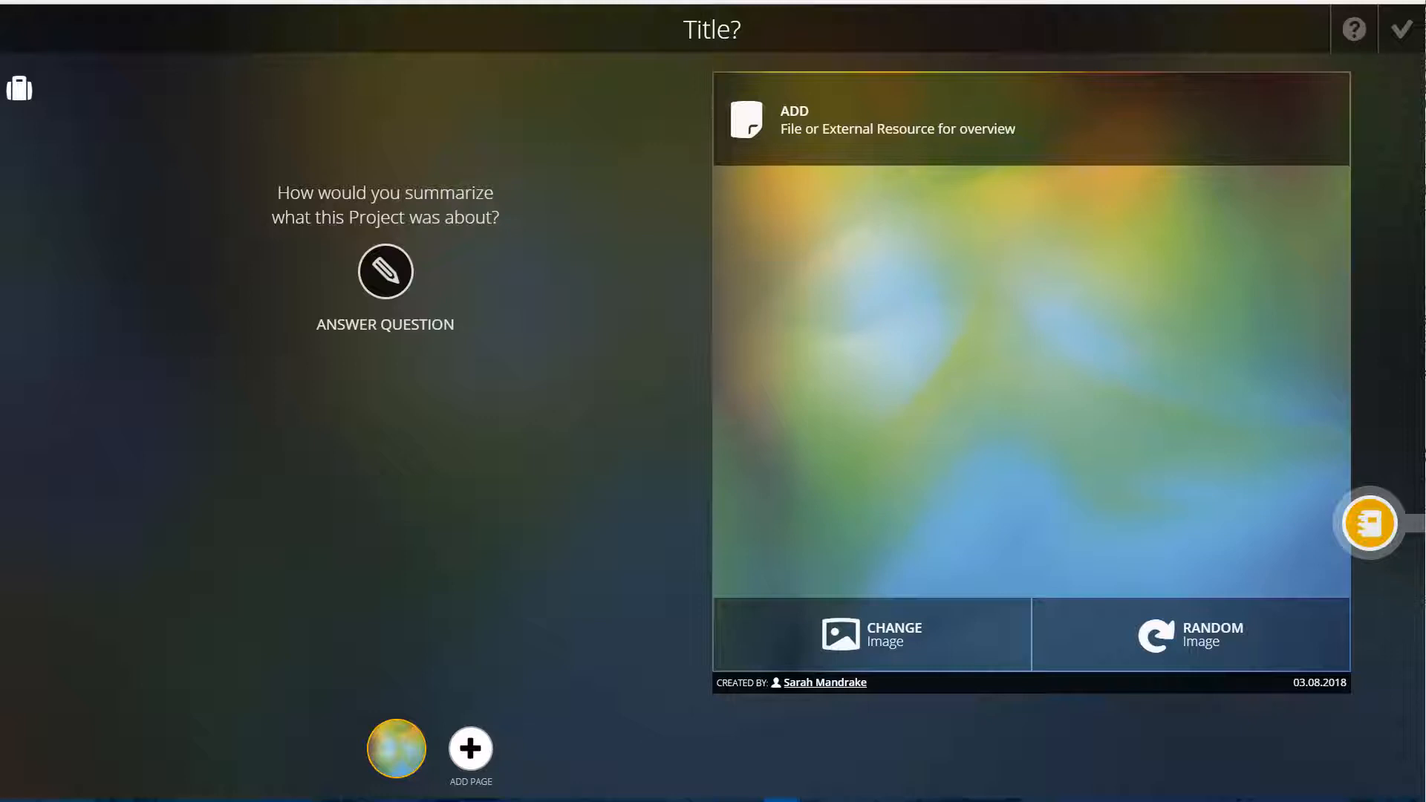
pyautogui.click(702, 30)
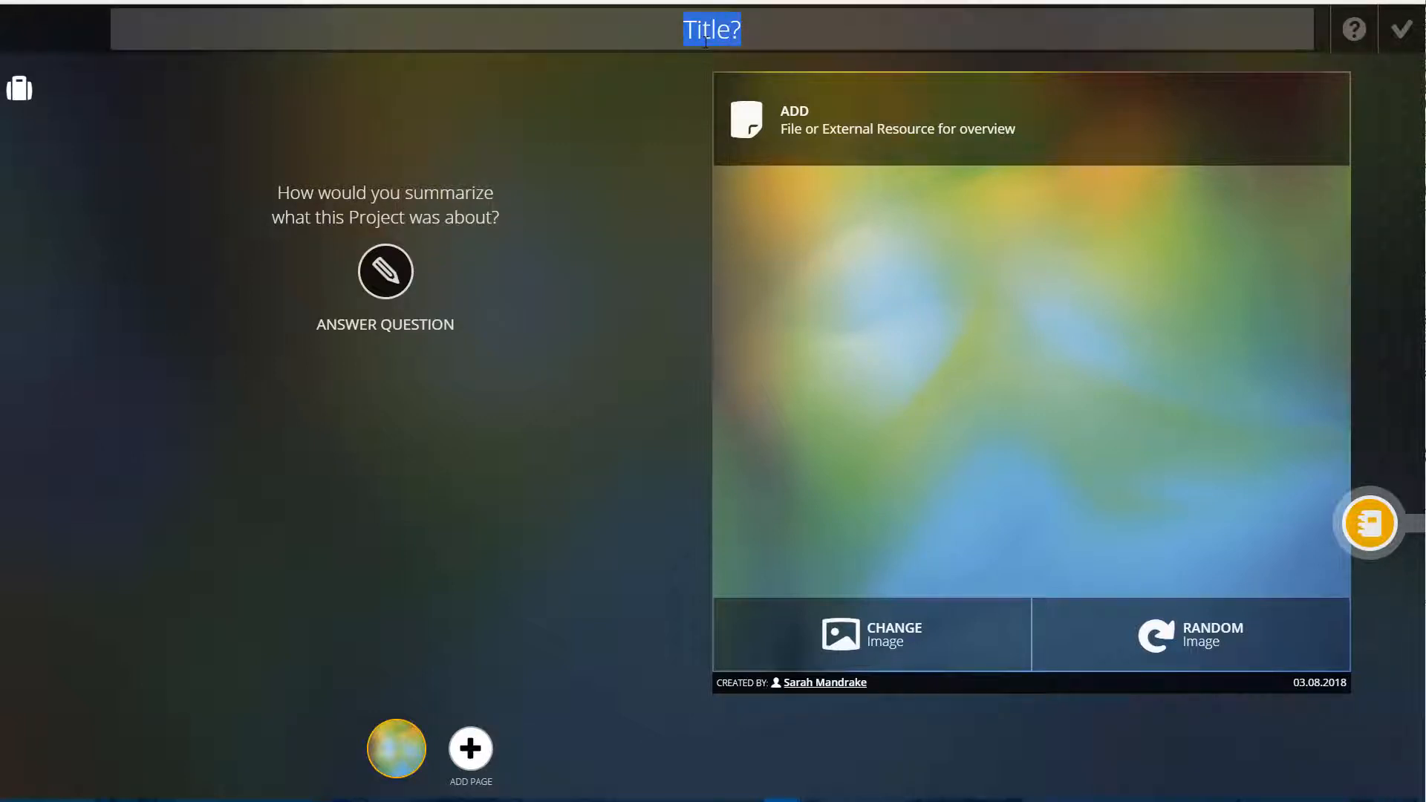
pyautogui.write('P')
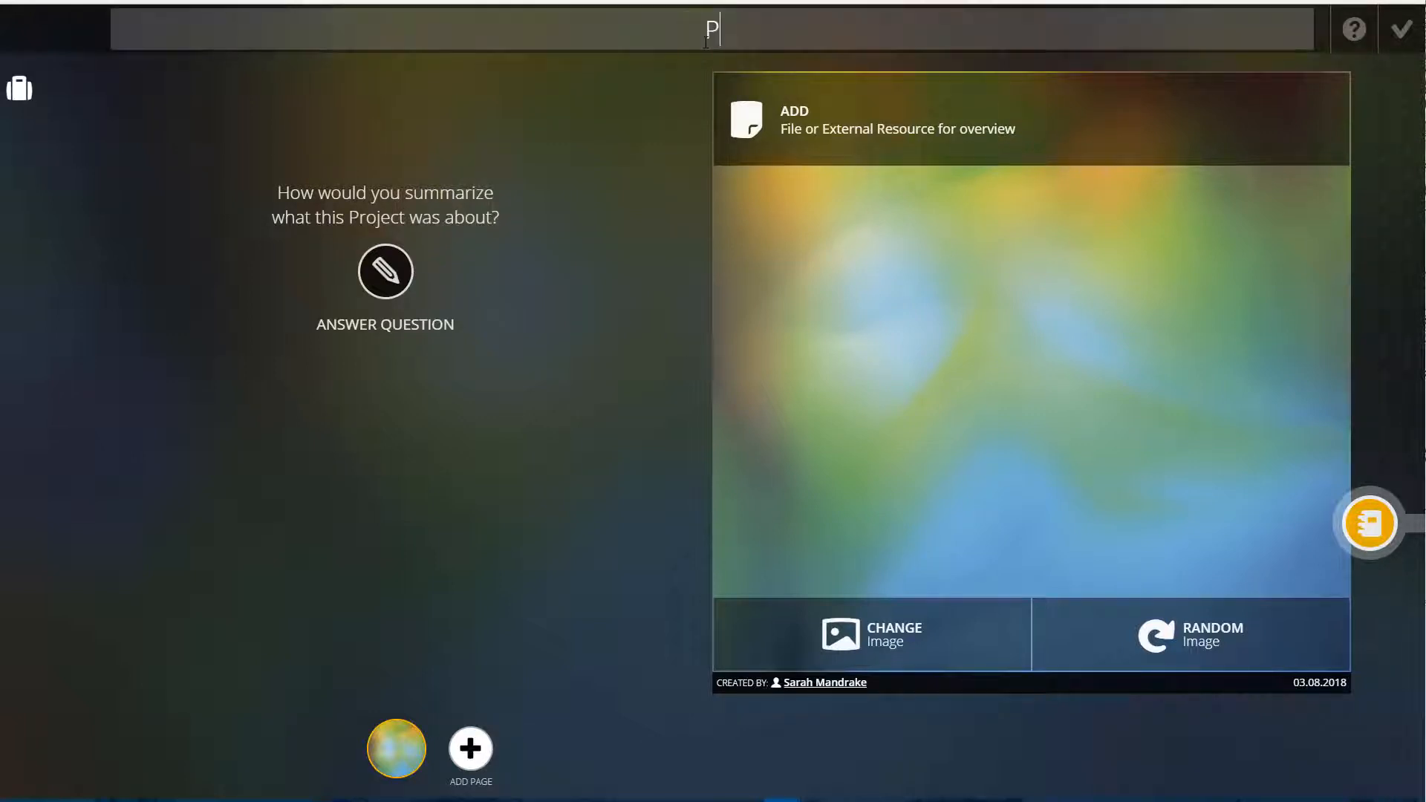
pyautogui.write('roject Template')
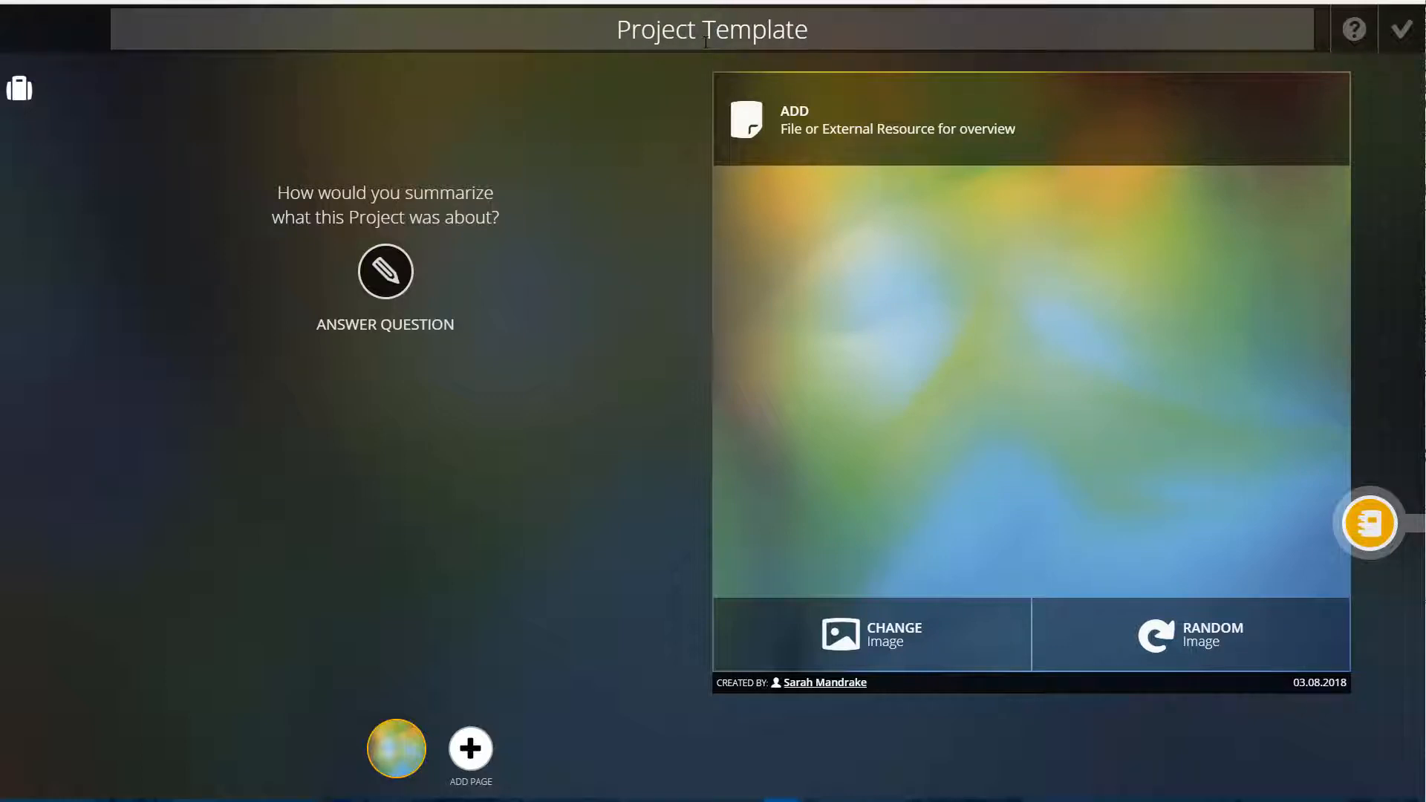
# - Fill the Overview description with the copied Lorem ipsum paragraph and remove its leading spaces
pyautogui.click(400, 273)
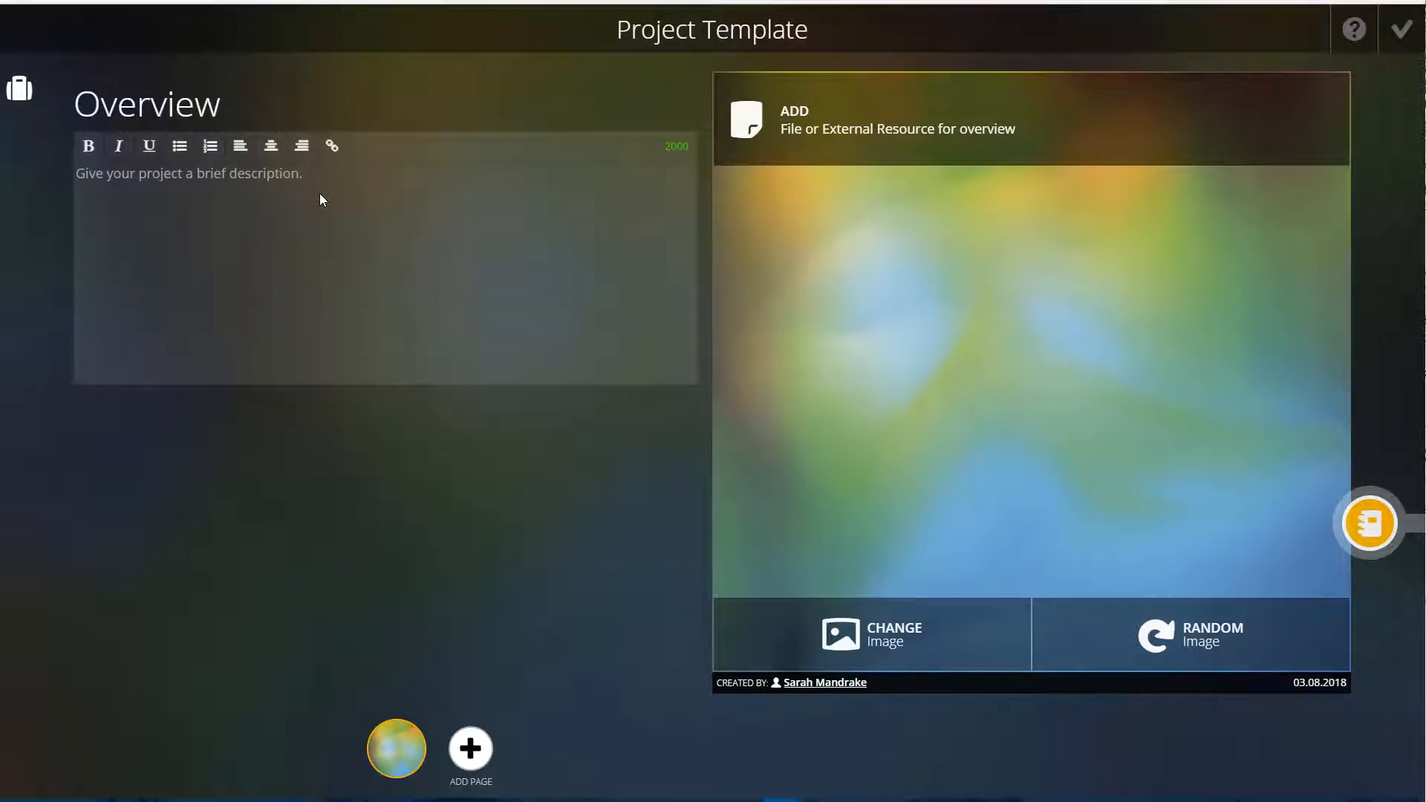
pyautogui.hotkey('ctrl', 'v')
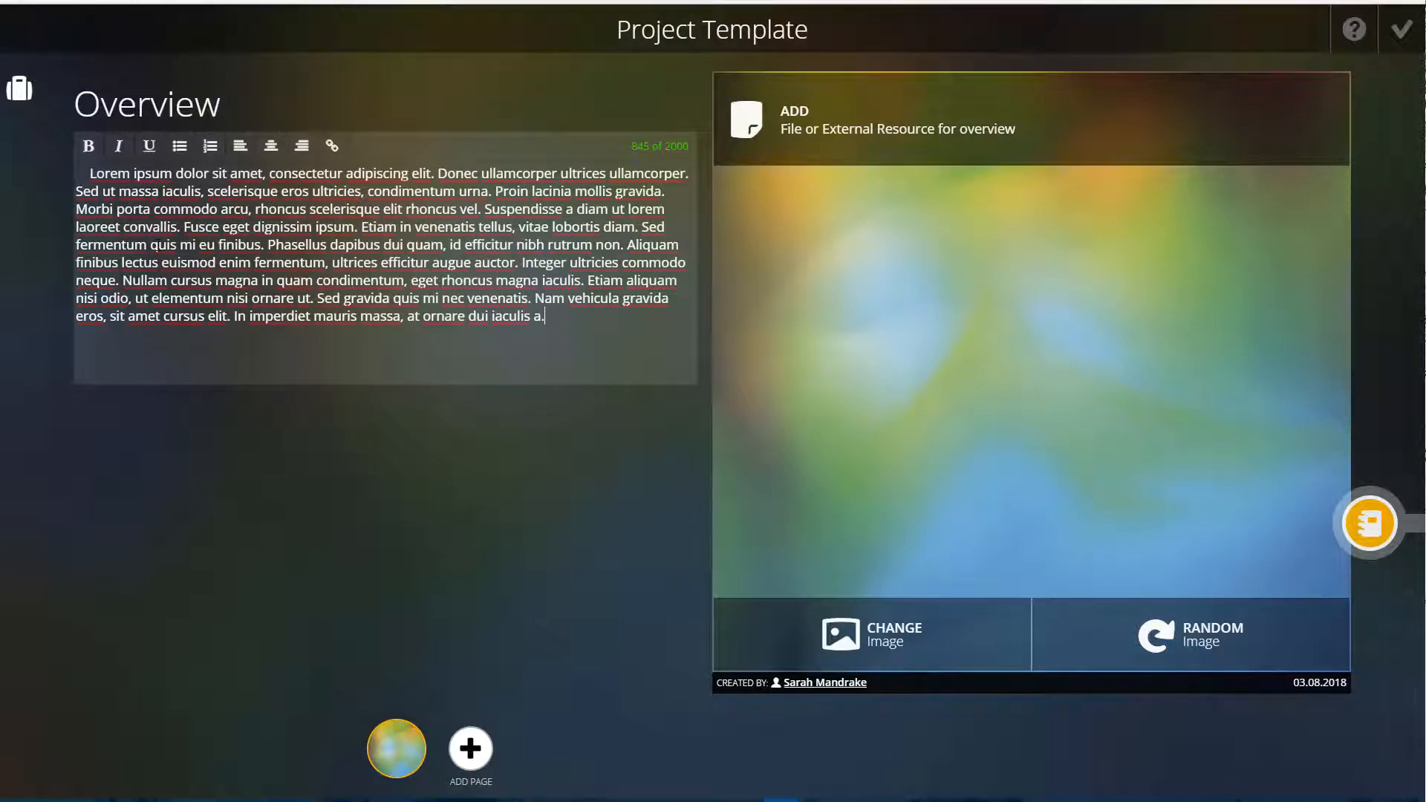
pyautogui.moveTo(87, 173); pyautogui.dragTo(61, 177)
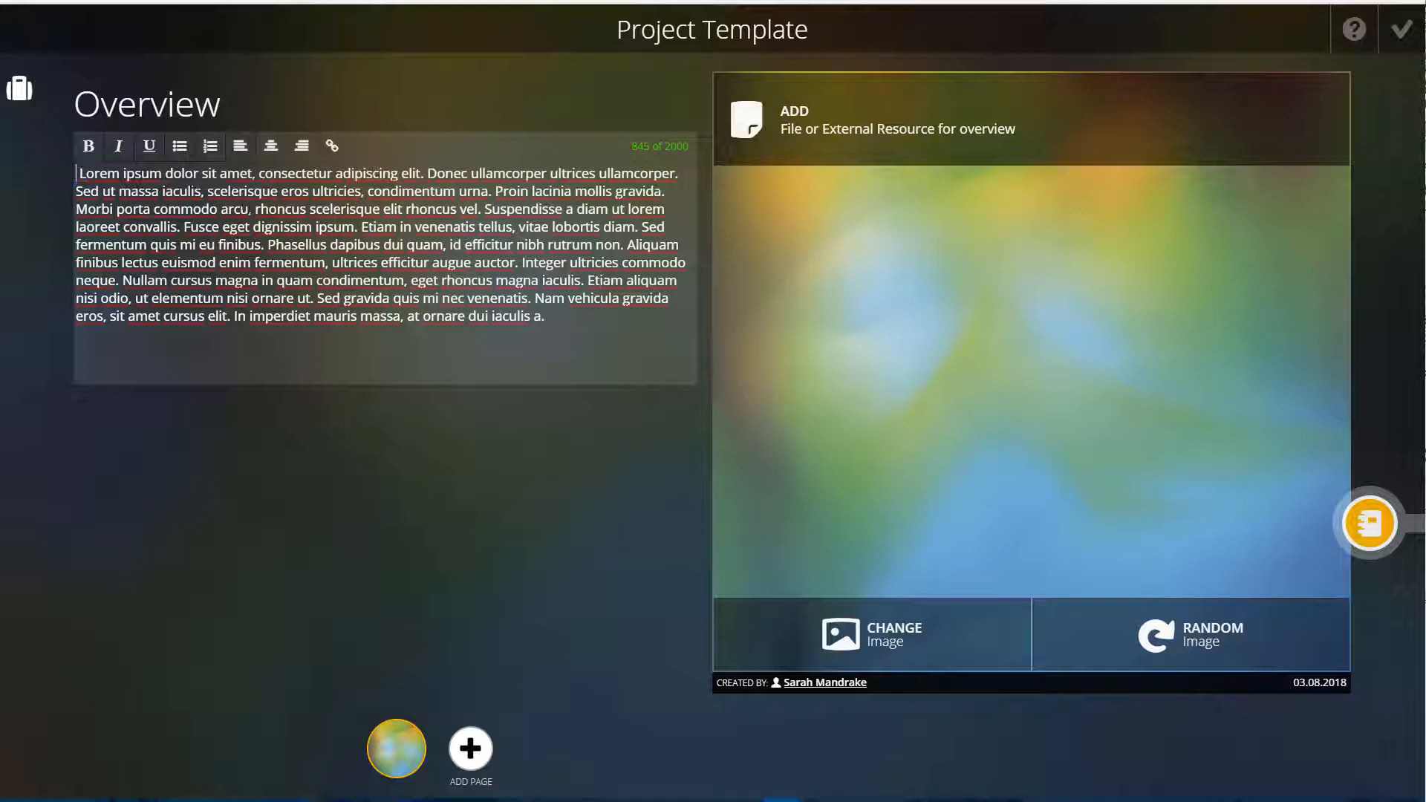
pyautogui.press('BackSpace')
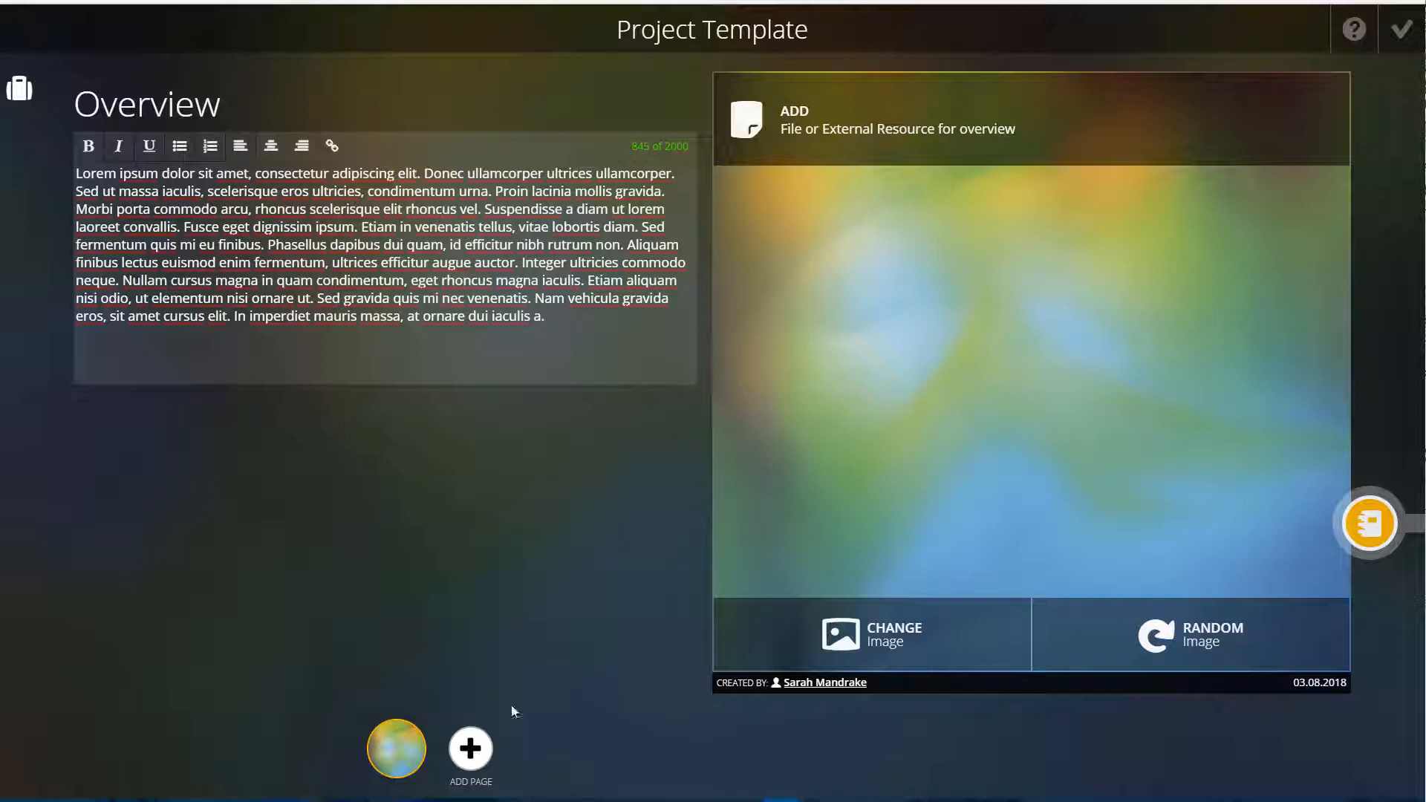
# - Add a page to the project, put a text block on it and title the page "Page 01"
pyautogui.click(471, 748)
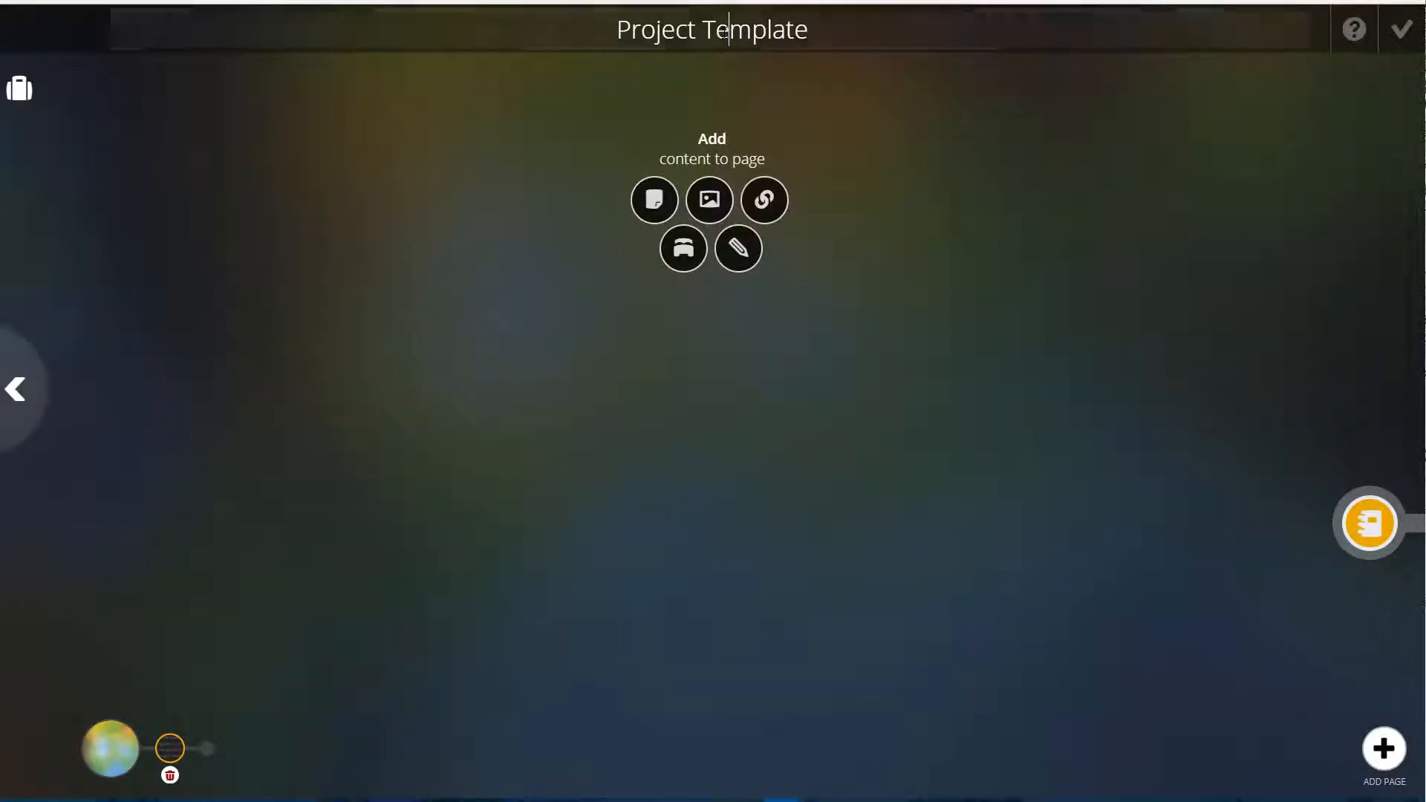
pyautogui.doubleClick(724, 32)
pyautogui.click(744, 131)
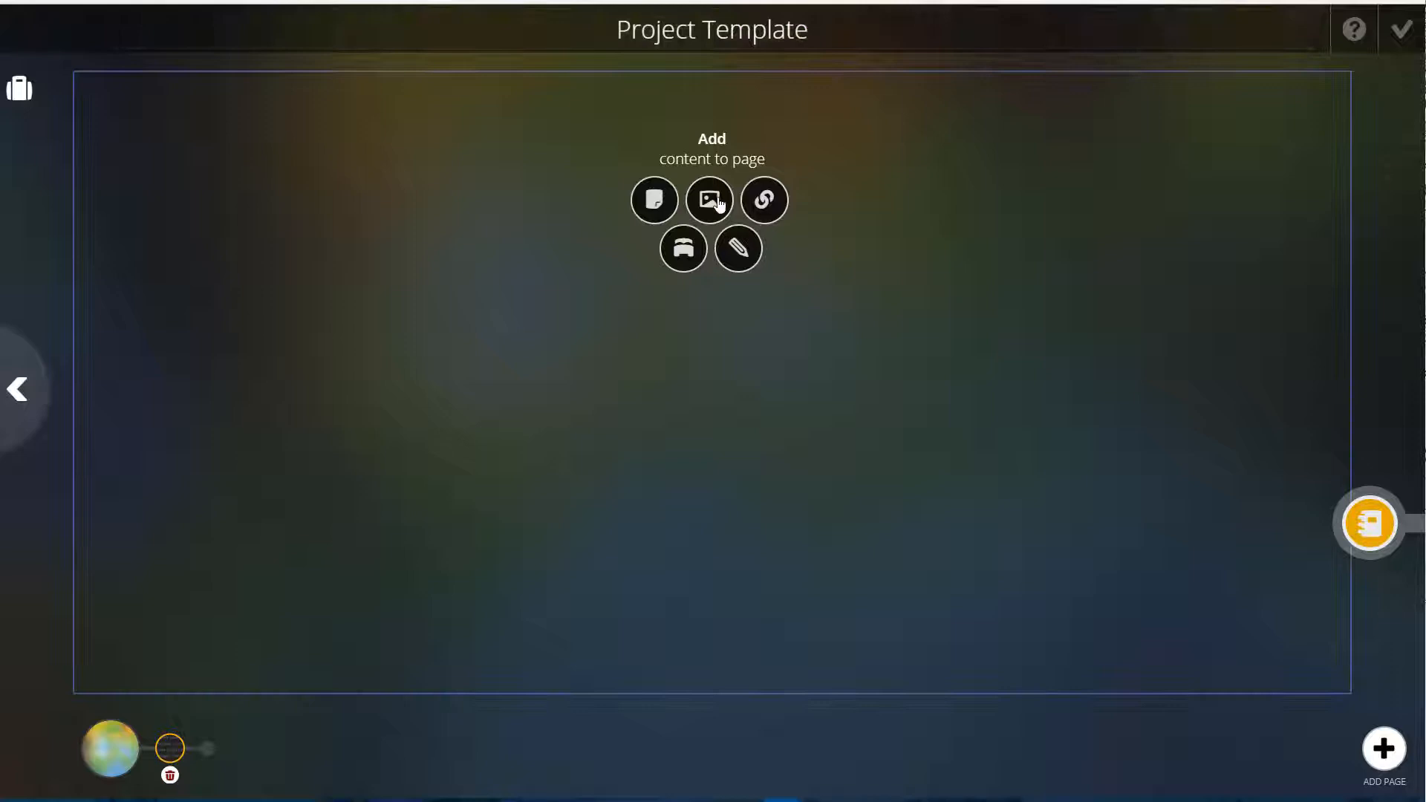
pyautogui.click(738, 248)
pyautogui.click(604, 154)
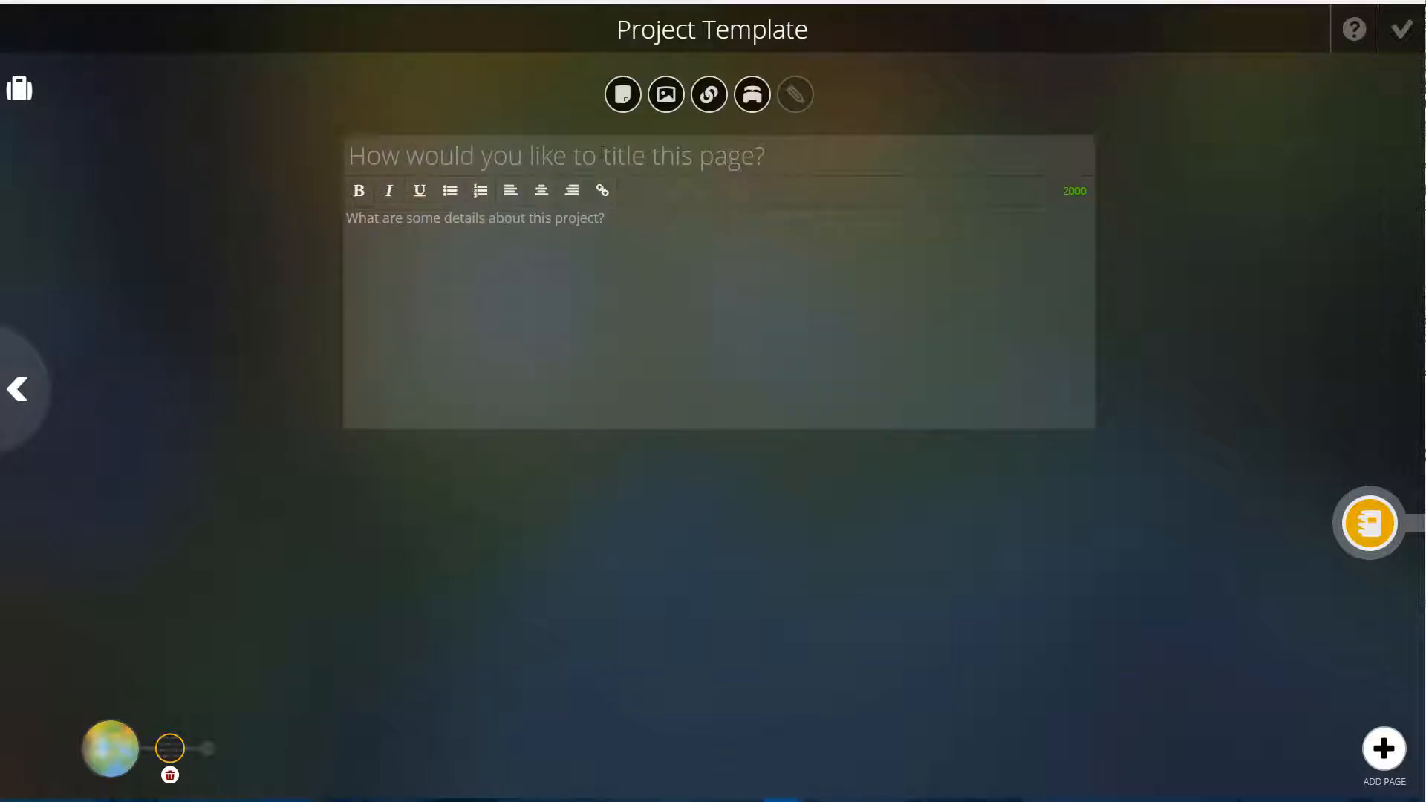
pyautogui.write('Page 01')
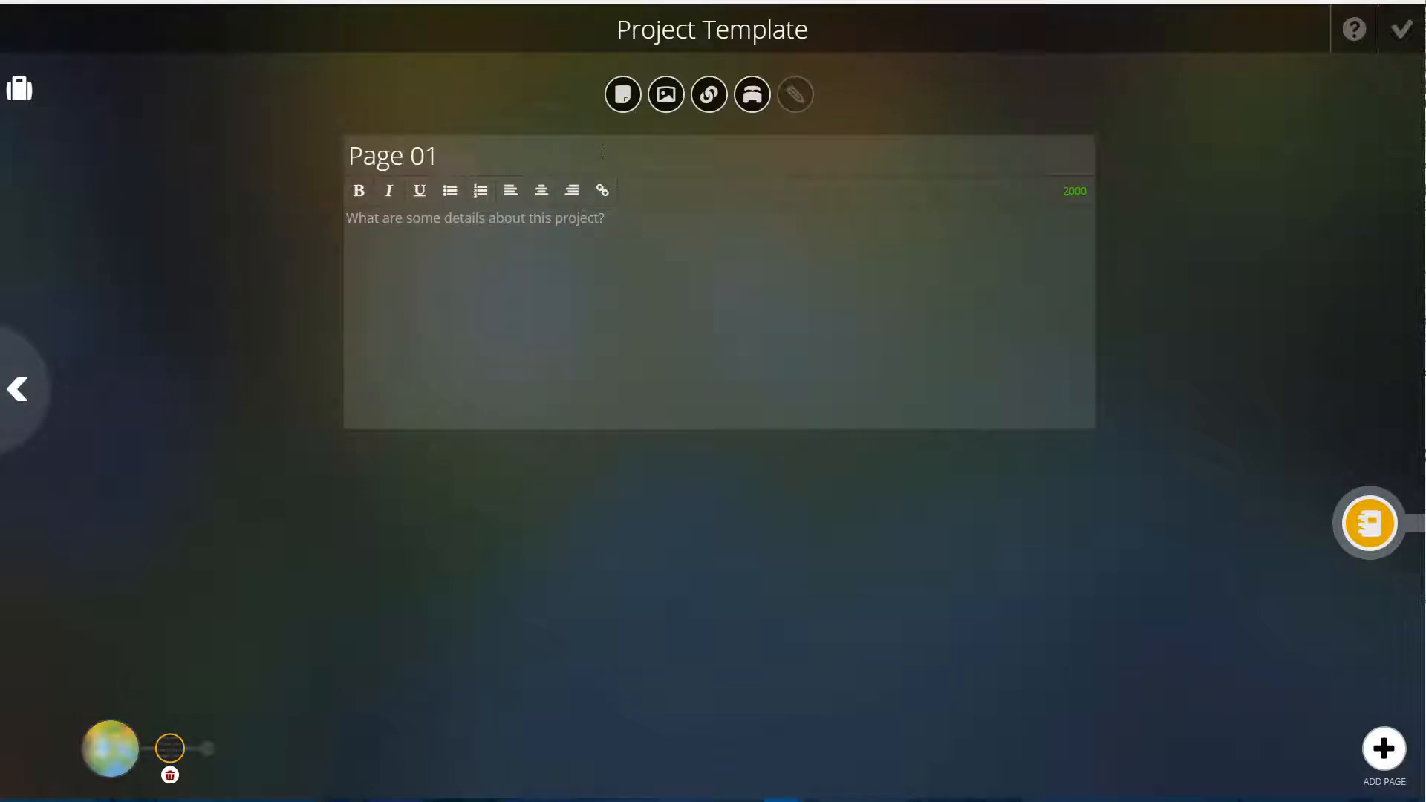
# - Paste the copied paragraph as Page 01's details and trim it to begin at "Proin lacinia mollis gravida"
pyautogui.write('Lorem ipsum dolor sit amet, consectetur adipiscing elit. Donec ullamcorper ultrices ullamcorper. Sed ut massa iaculis, scelerisque eros ultricies, condimentum urna. Proin lacinia mollis gravida. Morbi porta commodo arcu, rhoncus scelerisque elit rhoncus vel. Suspendisse a diam ut lorem laoreet convallis. Fusce eget dignissim ipsum. Etiam in venenatis tellus, vitae lobortis diam. Sed fermentum quis mi eu finibus. Phasellus dapibus dui quam, id efficitur nibh rutrum non. Aliquam finibus lectus euismod enim fermentum, ultrices efficitur augue auctor. Integer ultricies commodo neque. Nullam cursus magna in quam condimentum, eget rhoncus magna iaculis. Etiam aliquam nisi odio, ut elementum nisi ornare ut. Sed gravida quis mi nec venenatis. Nam vehicula gravida eros, sit amet cursus elit. In imperdiet mauris massa, at ornare dui iaculis a.')
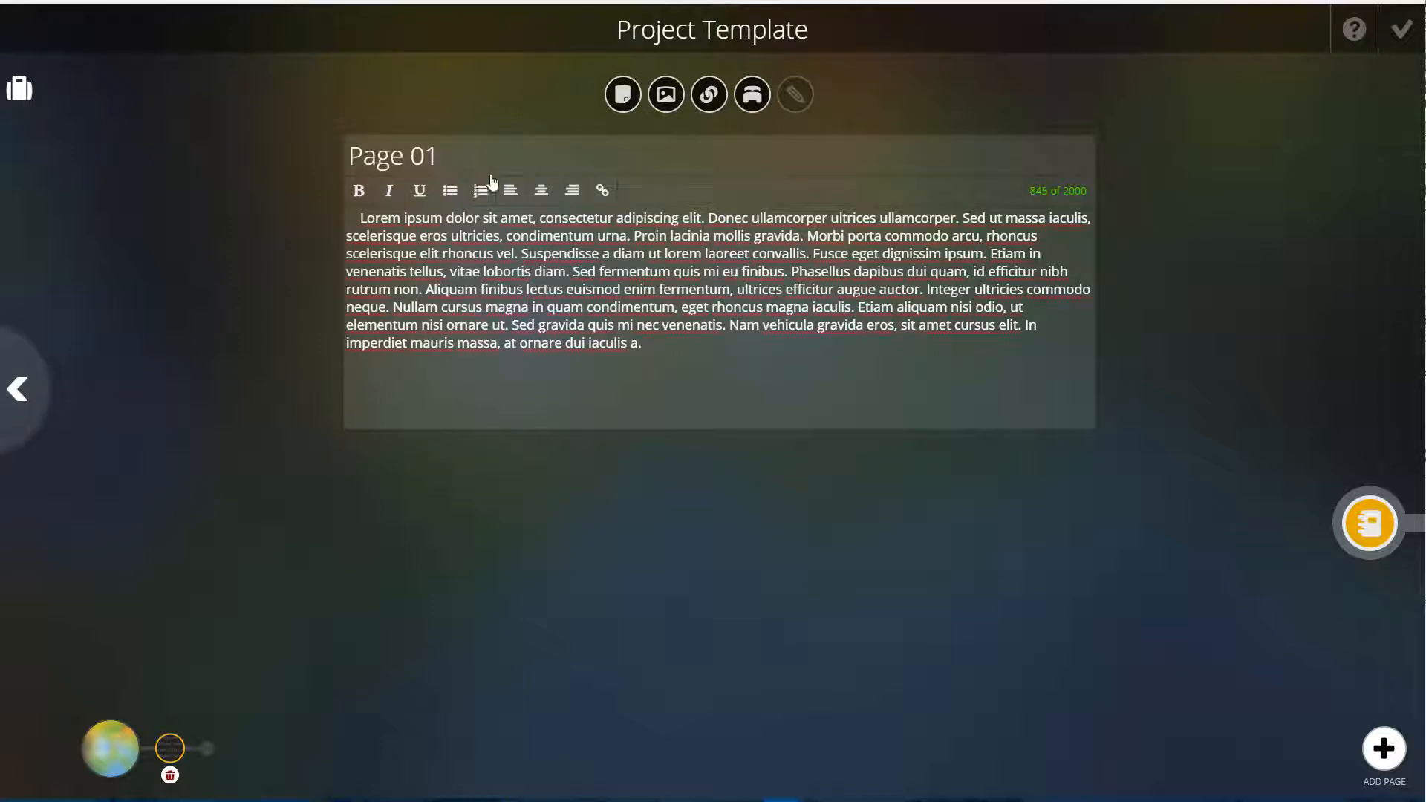
pyautogui.hotkey('ctrl', 'shift', 'Home')
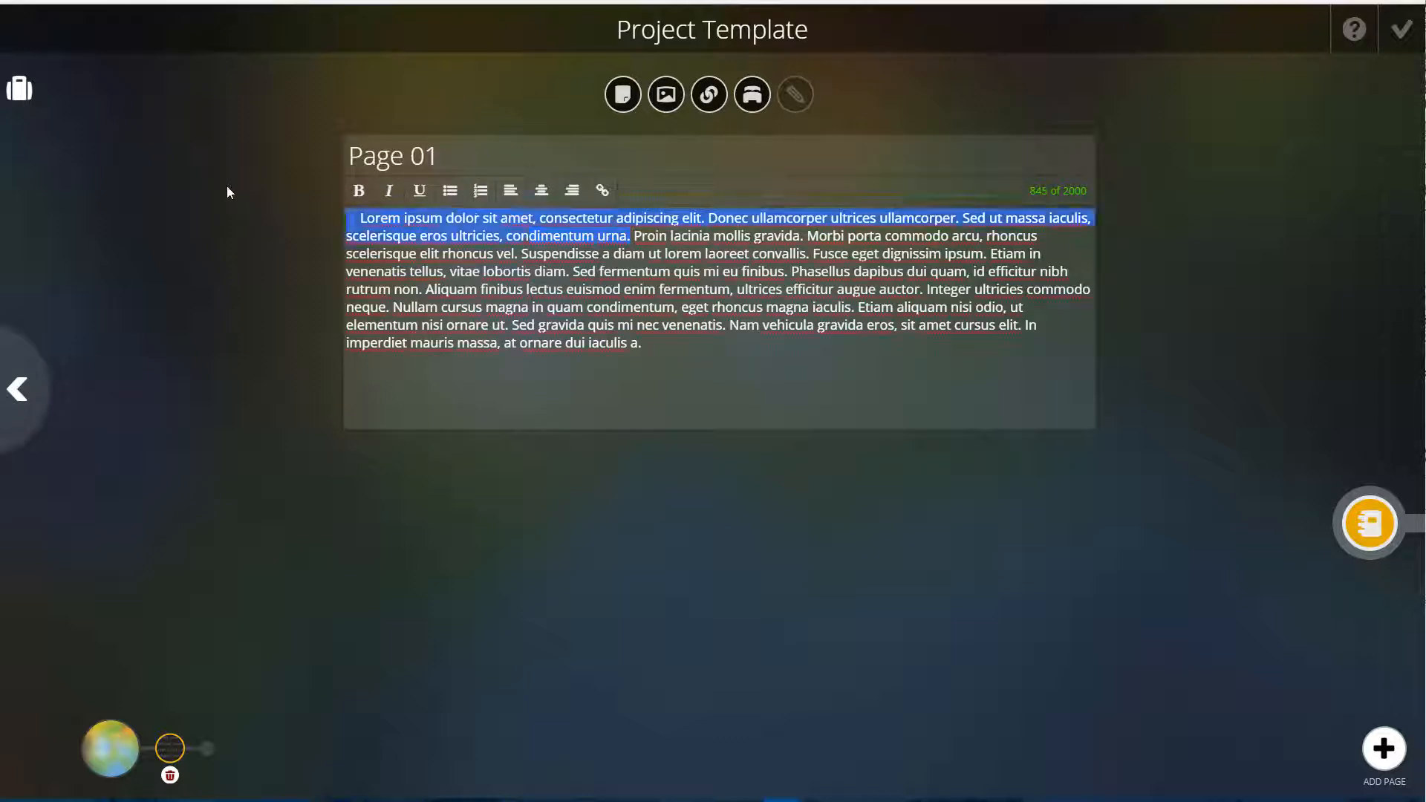
pyautogui.press('BackSpace')
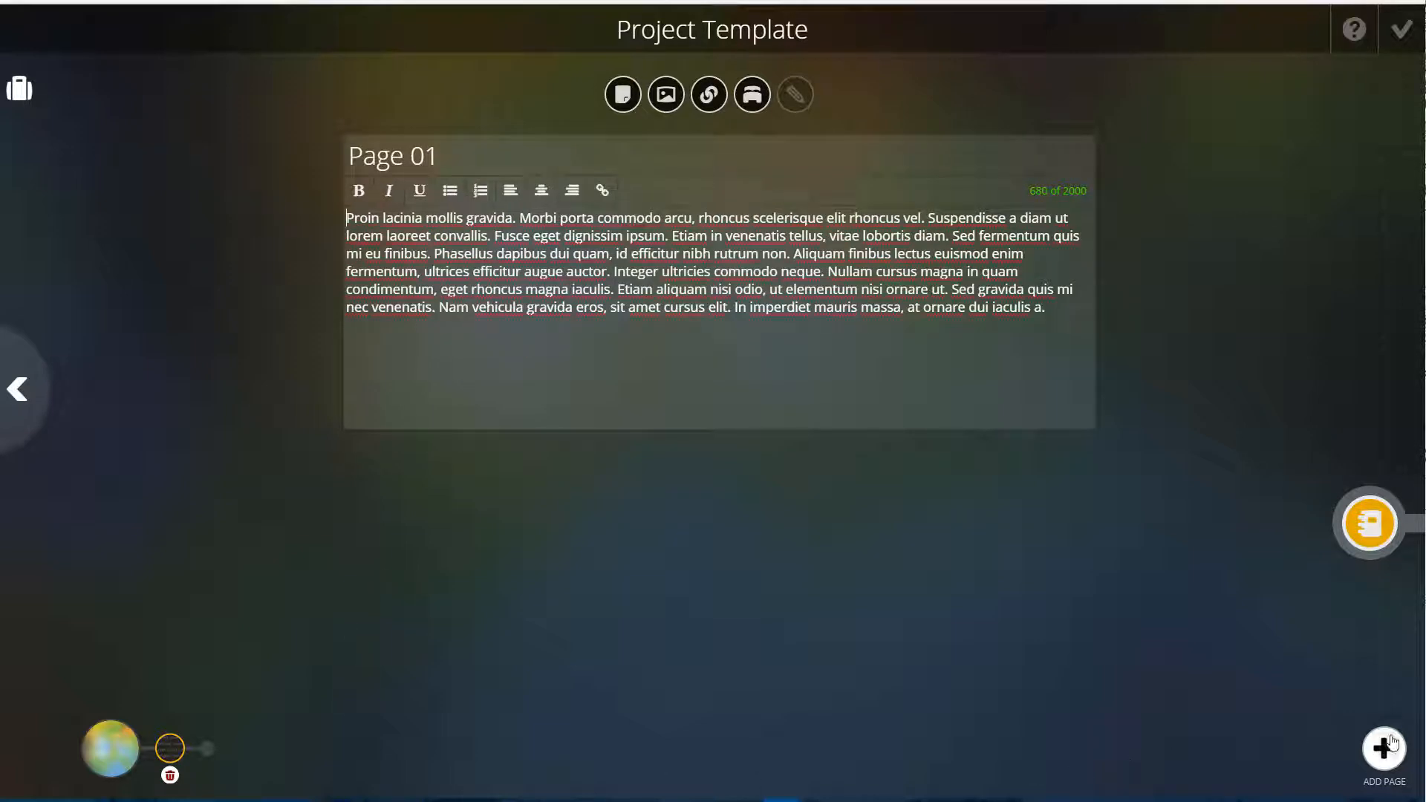
# - Add an empty second page, and check the Directions from Page 01 before returning to the project's Overview
pyautogui.click(1383, 749)
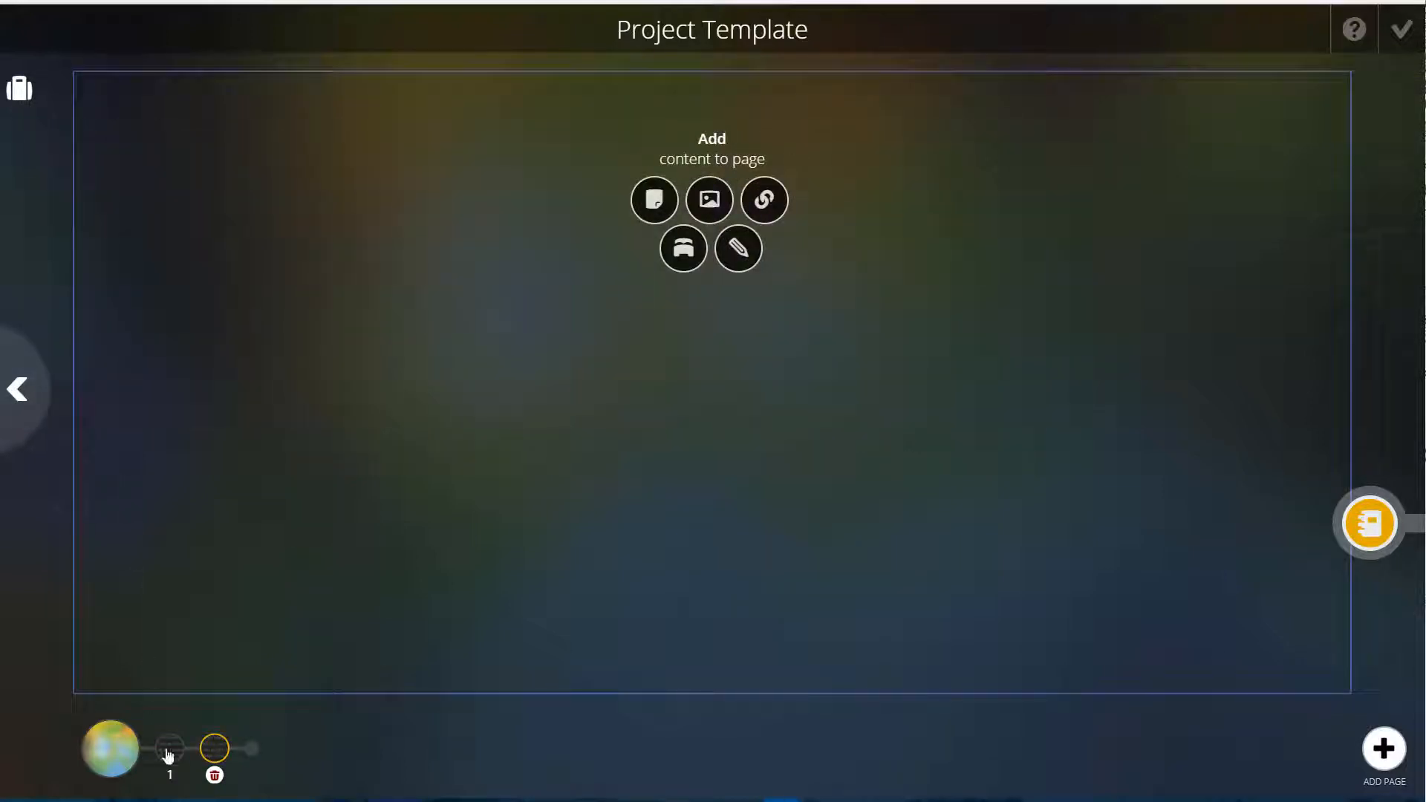
pyautogui.click(170, 749)
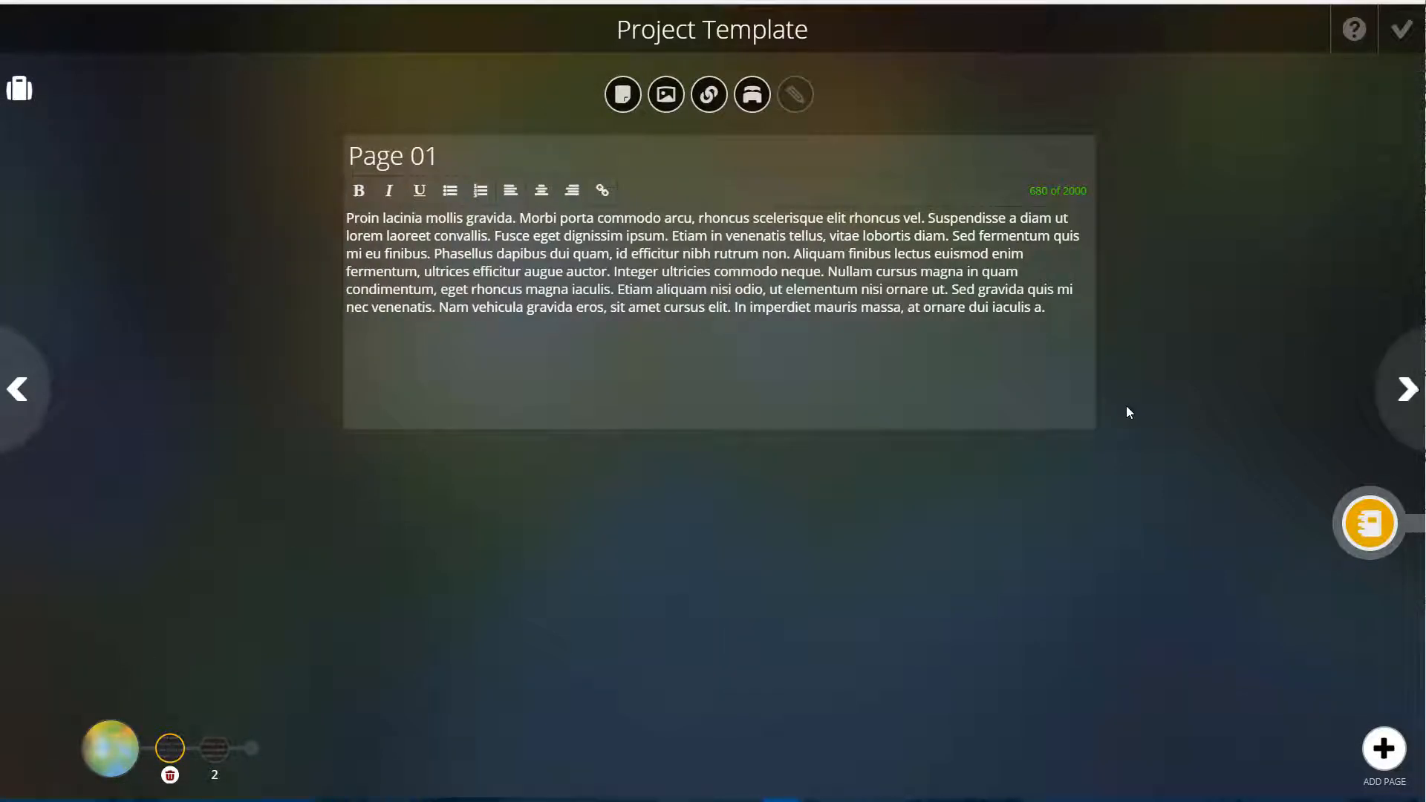
pyautogui.click(1371, 526)
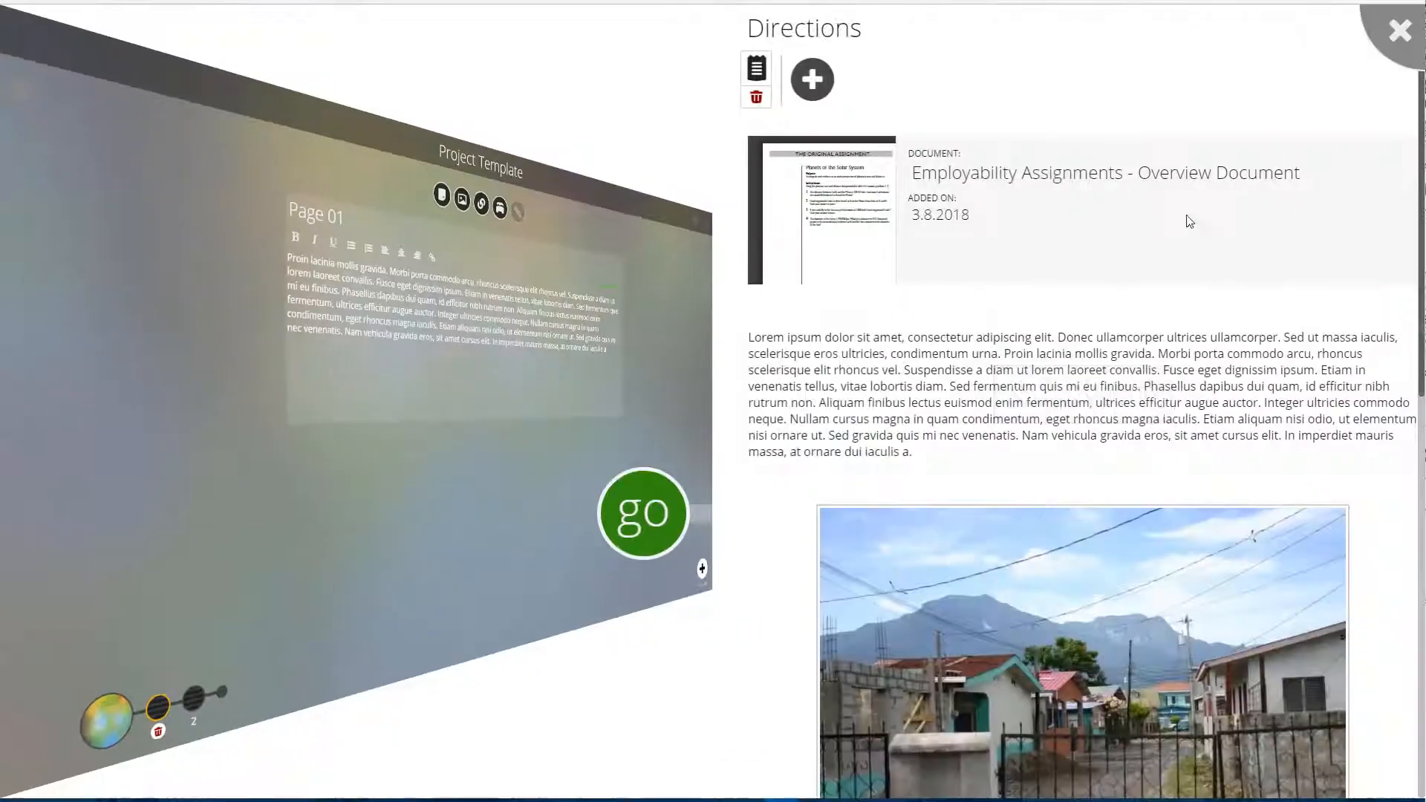
pyautogui.click(646, 510)
pyautogui.click(646, 509)
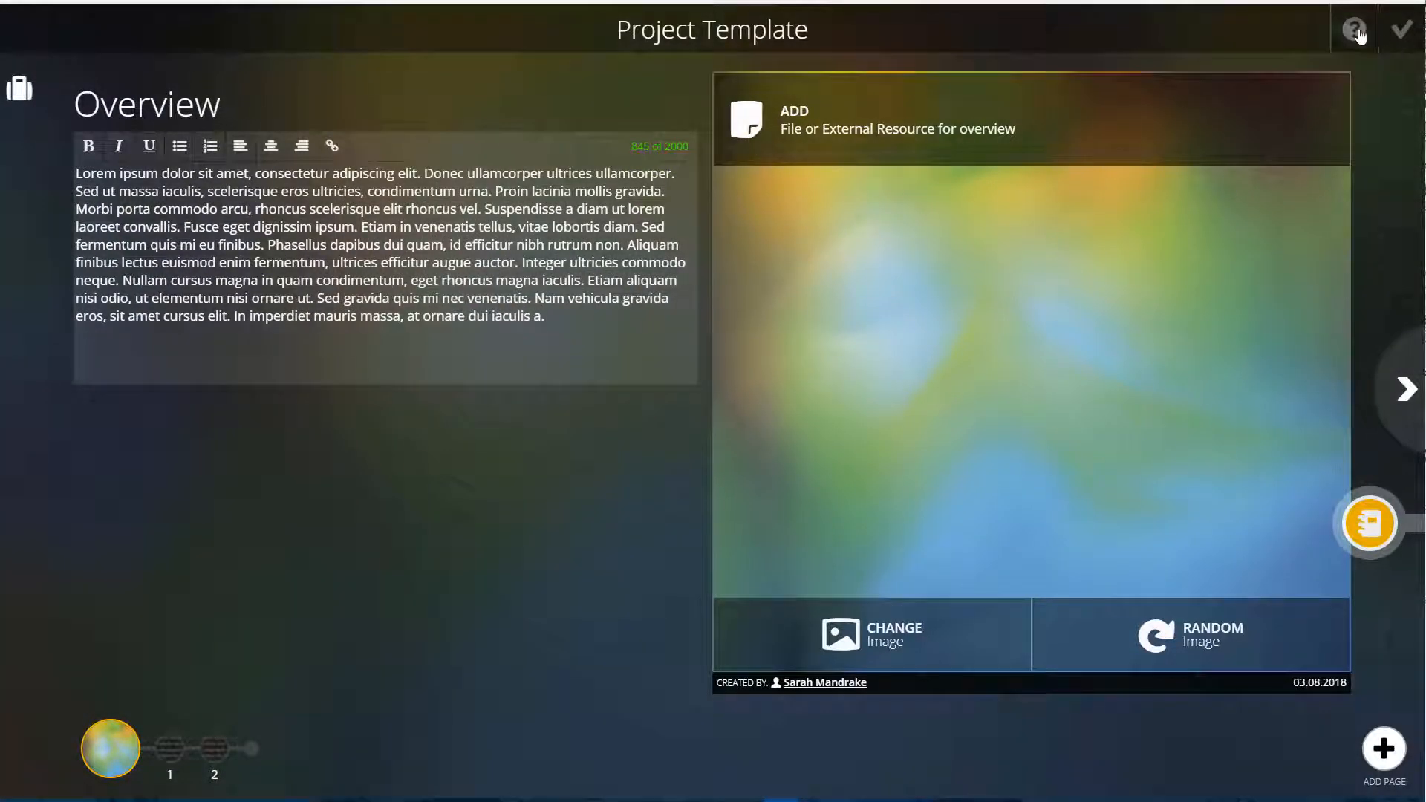
# - Finish editing the template and publish Project Template in the Template Intro community
pyautogui.click(1402, 33)
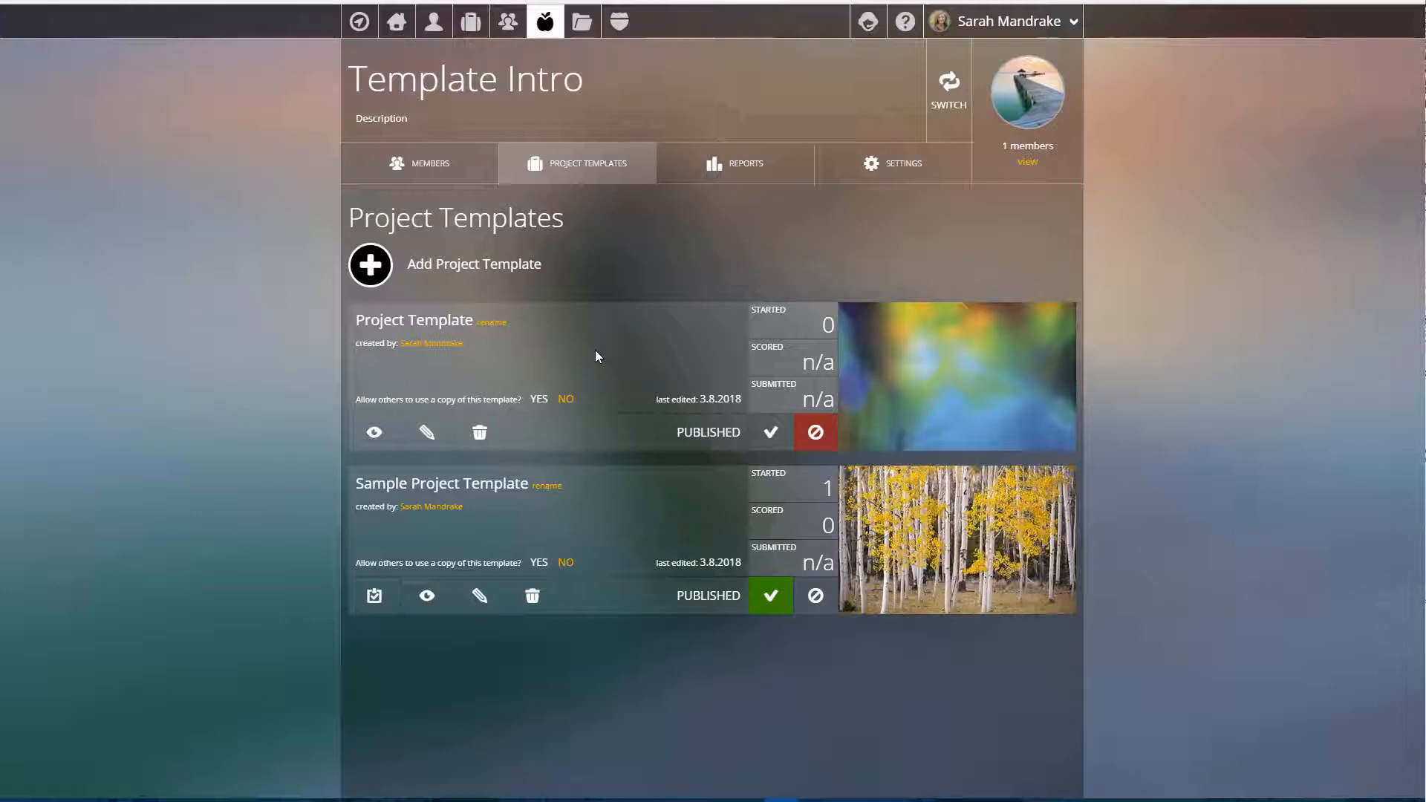
pyautogui.click(772, 433)
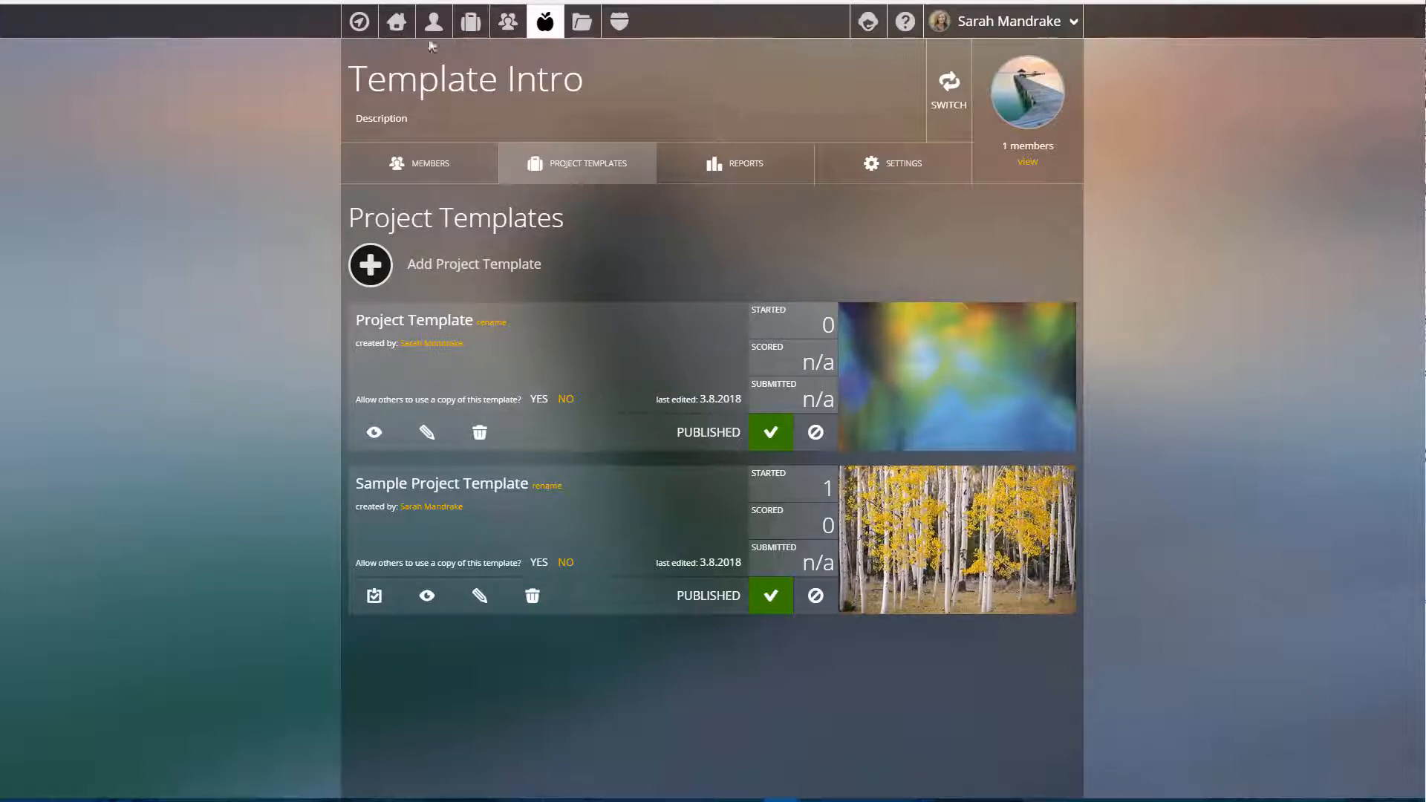
# - Create a community project from the Project Template of the Template Intro community
pyautogui.click(471, 22)
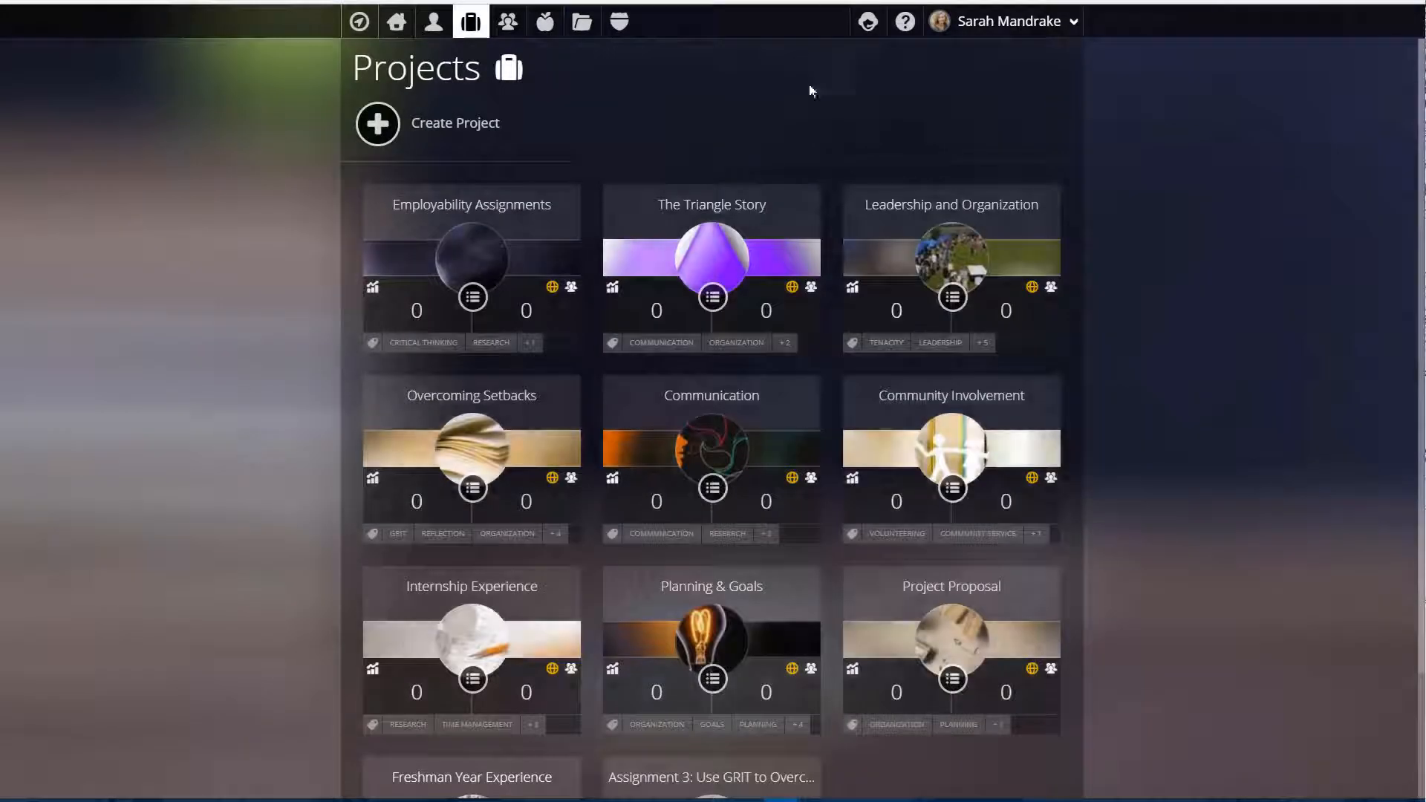
pyautogui.click(377, 125)
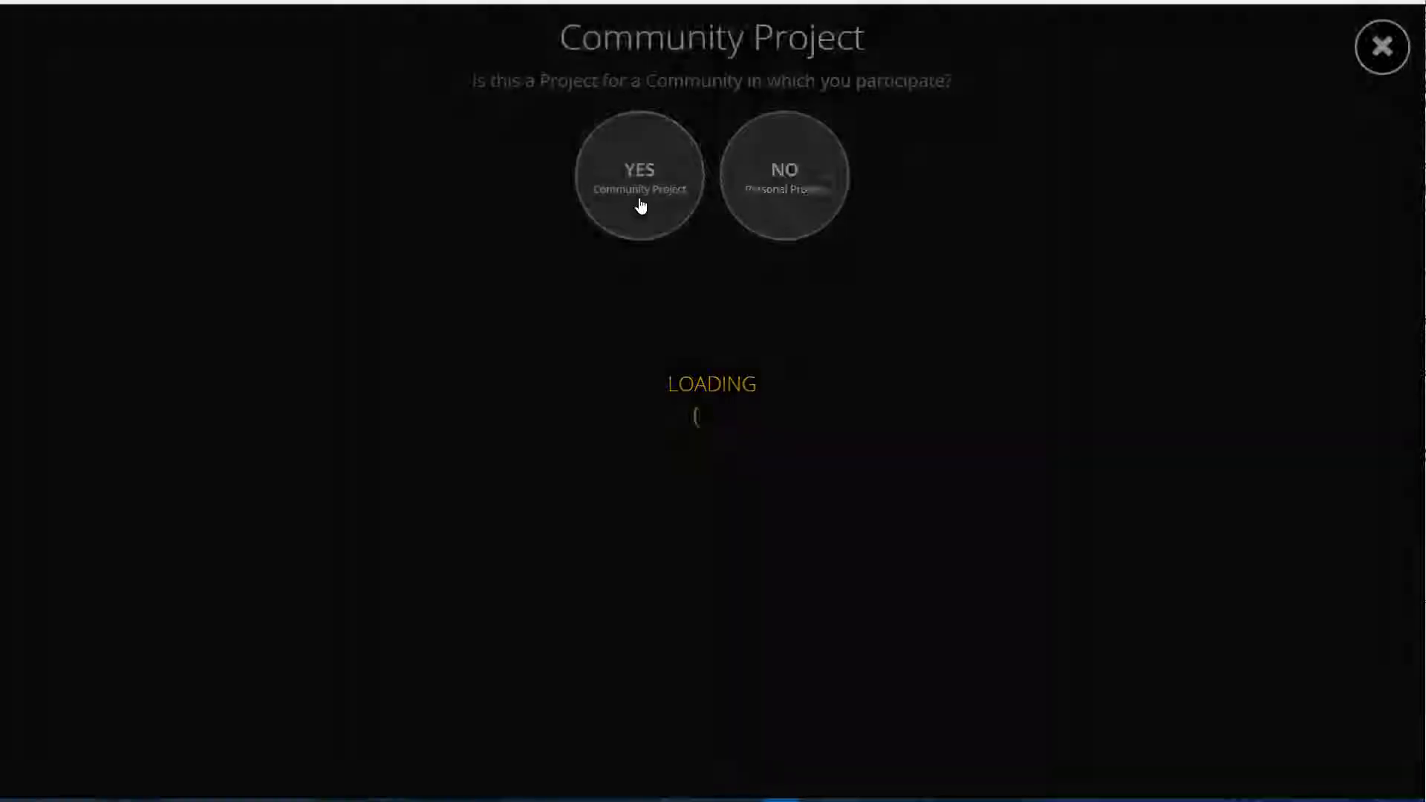
pyautogui.click(640, 209)
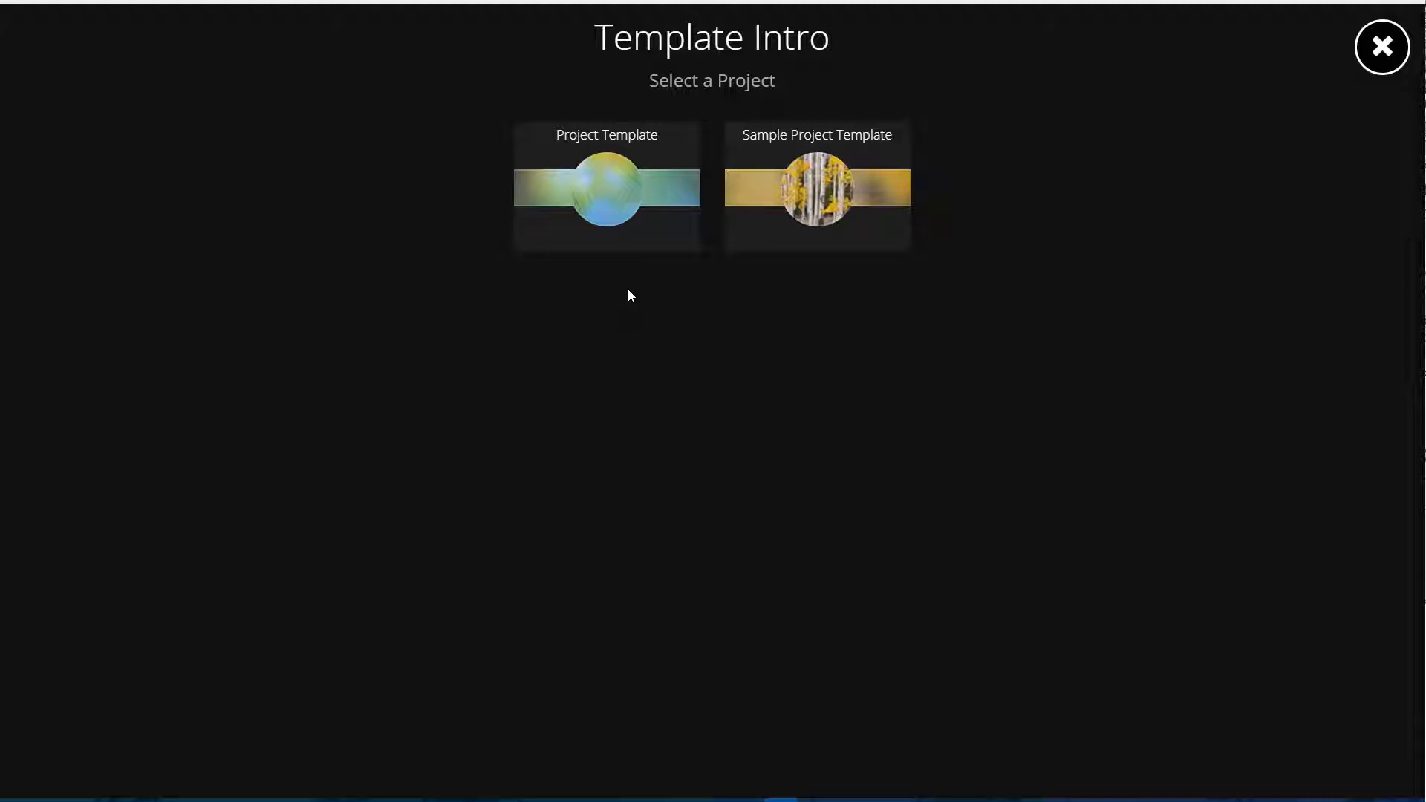
pyautogui.click(605, 205)
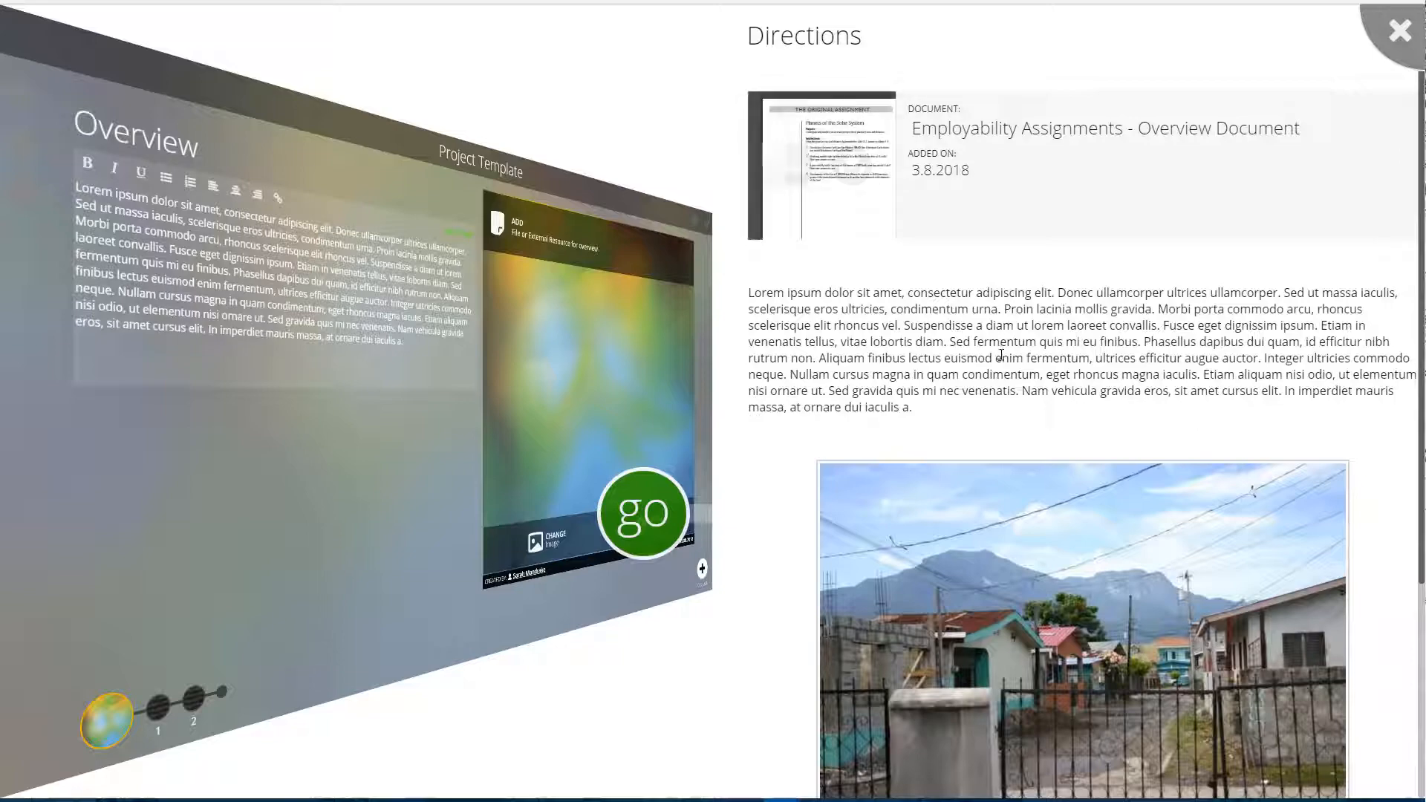
# - Review the new project's Directions and read through the attached Employability Assignments - Overview Document
pyautogui.scroll(-5, 1016, 515)
pyautogui.scroll(7, 1015, 512)
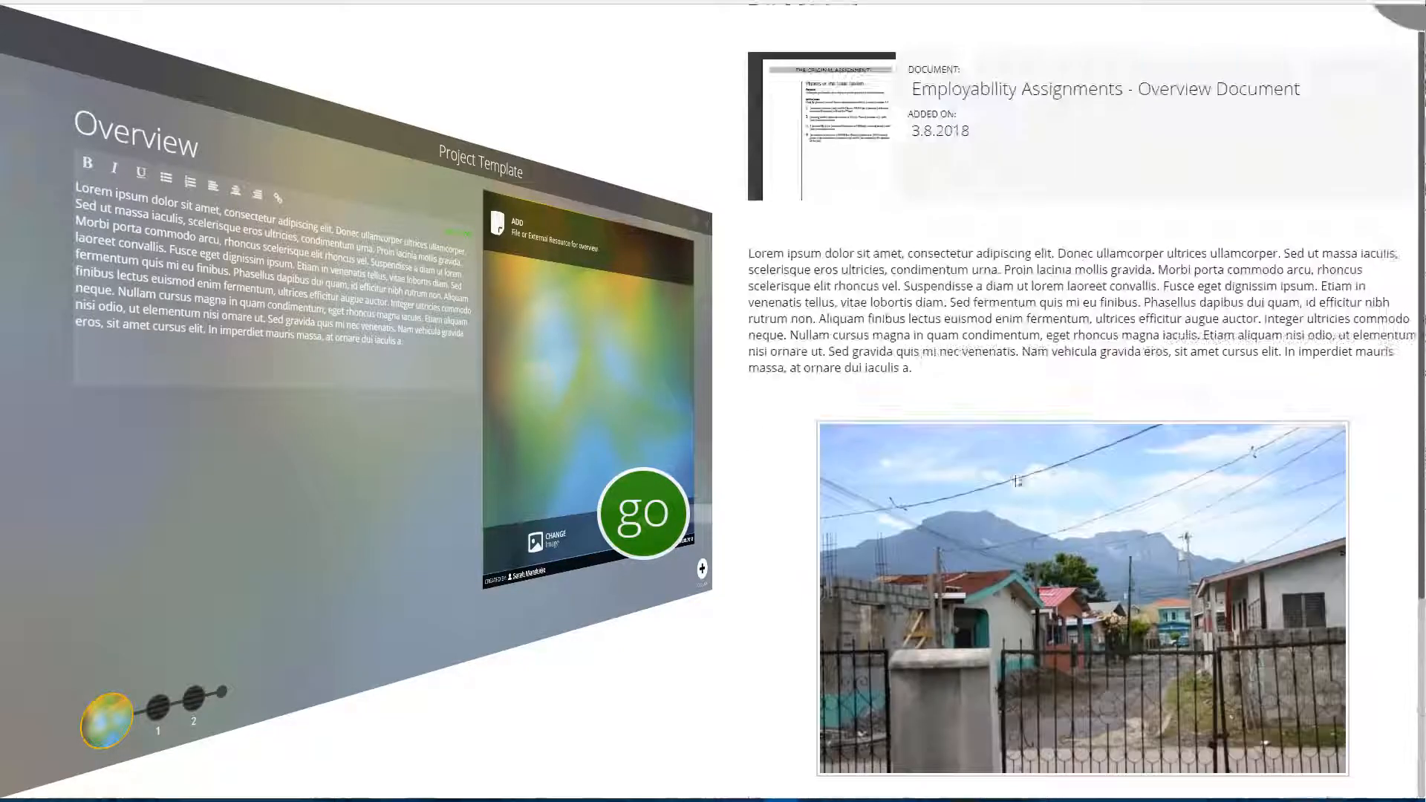
pyautogui.click(795, 167)
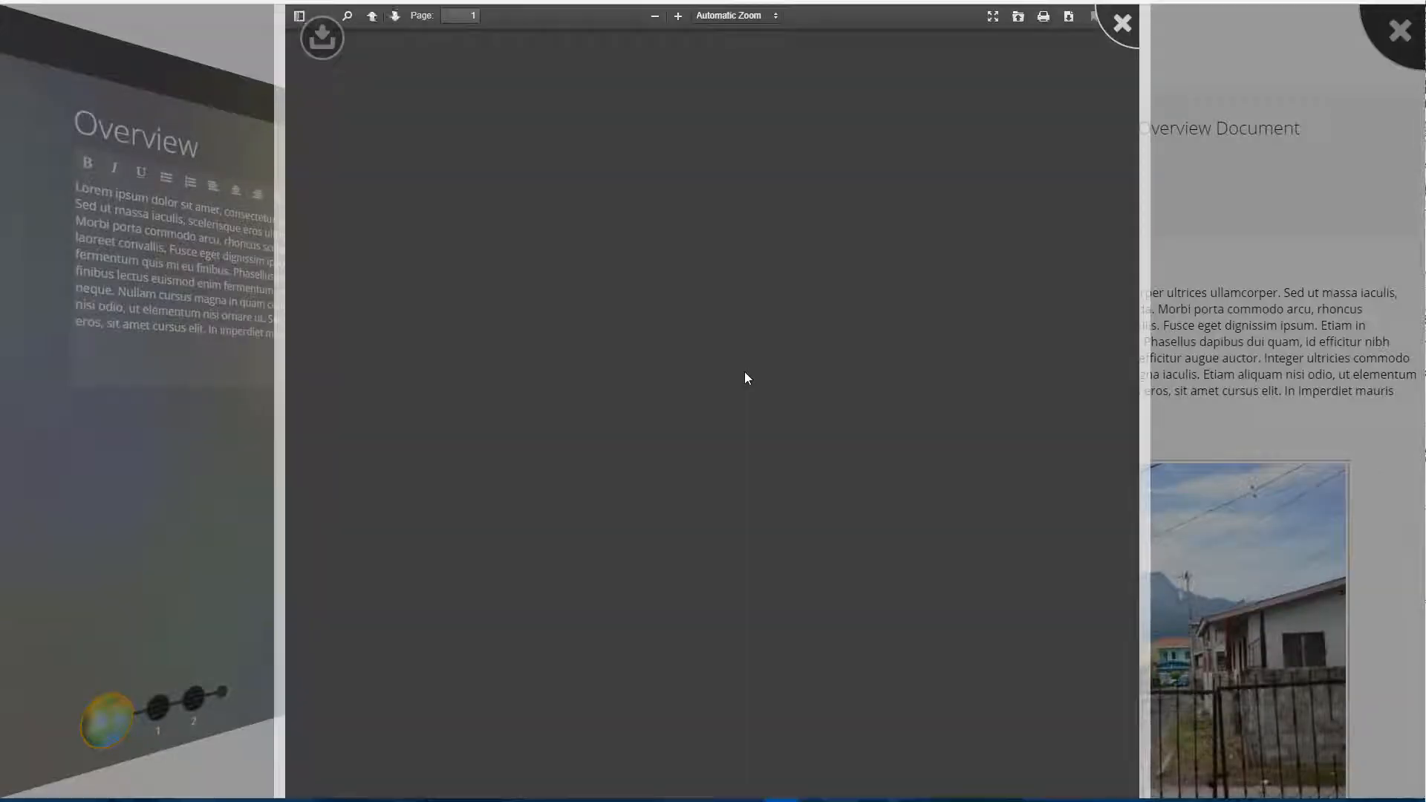
pyautogui.scroll(-15, 666, 368)
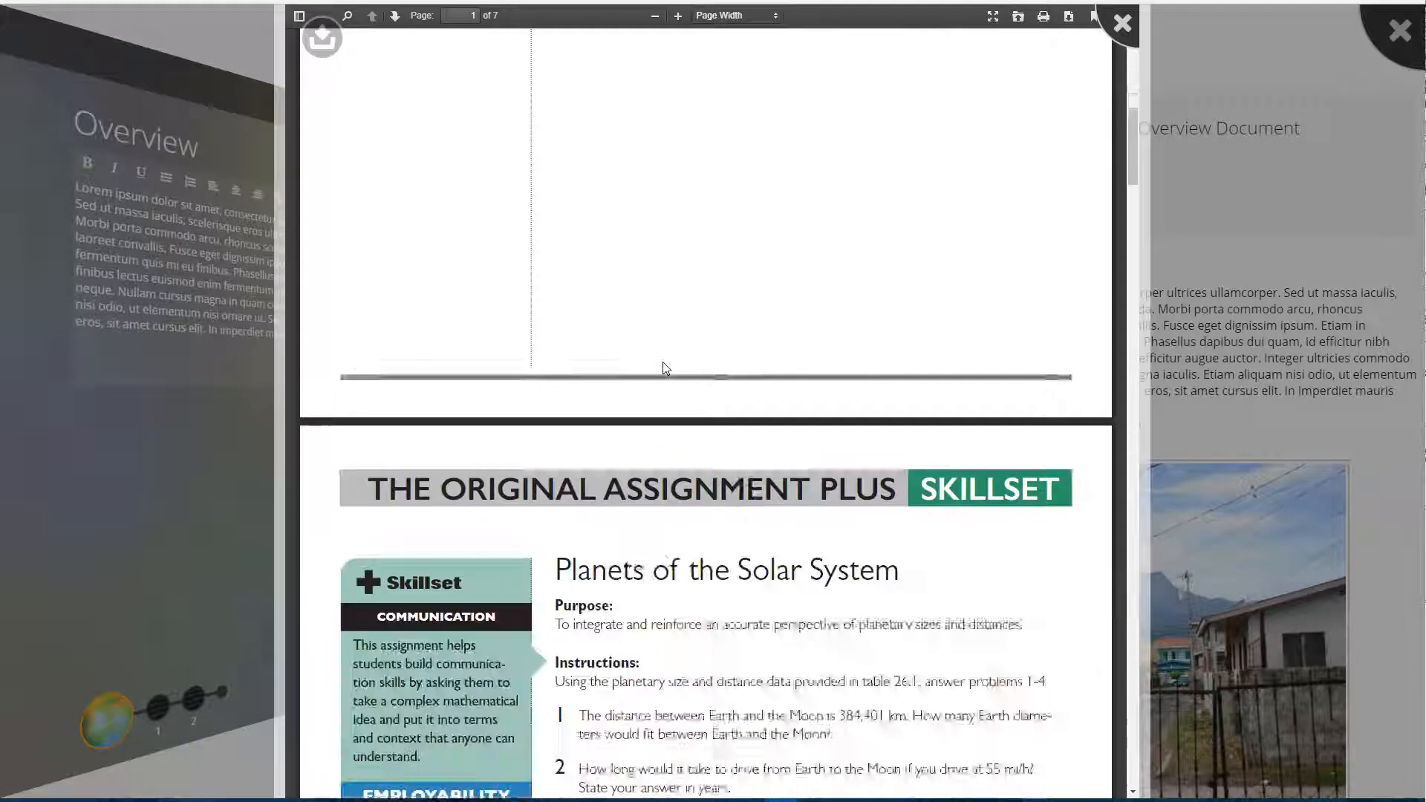
# - Close the attached document, answer the Directions with White and the "Lorem ipsum dolor sit amet" passage, and return to the Overview
pyautogui.scroll(15, 665, 368)
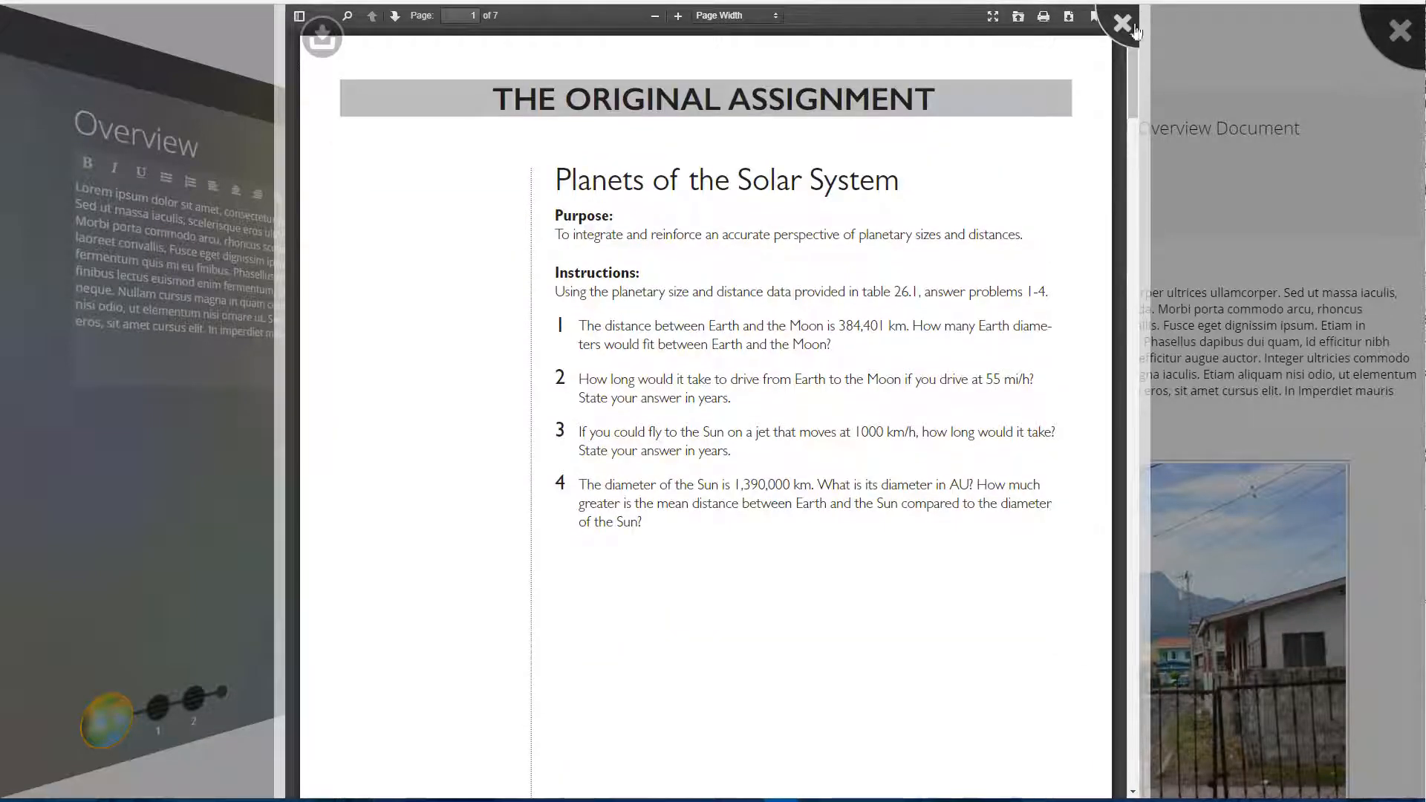
pyautogui.click(1130, 28)
pyautogui.scroll(-8, 1021, 603)
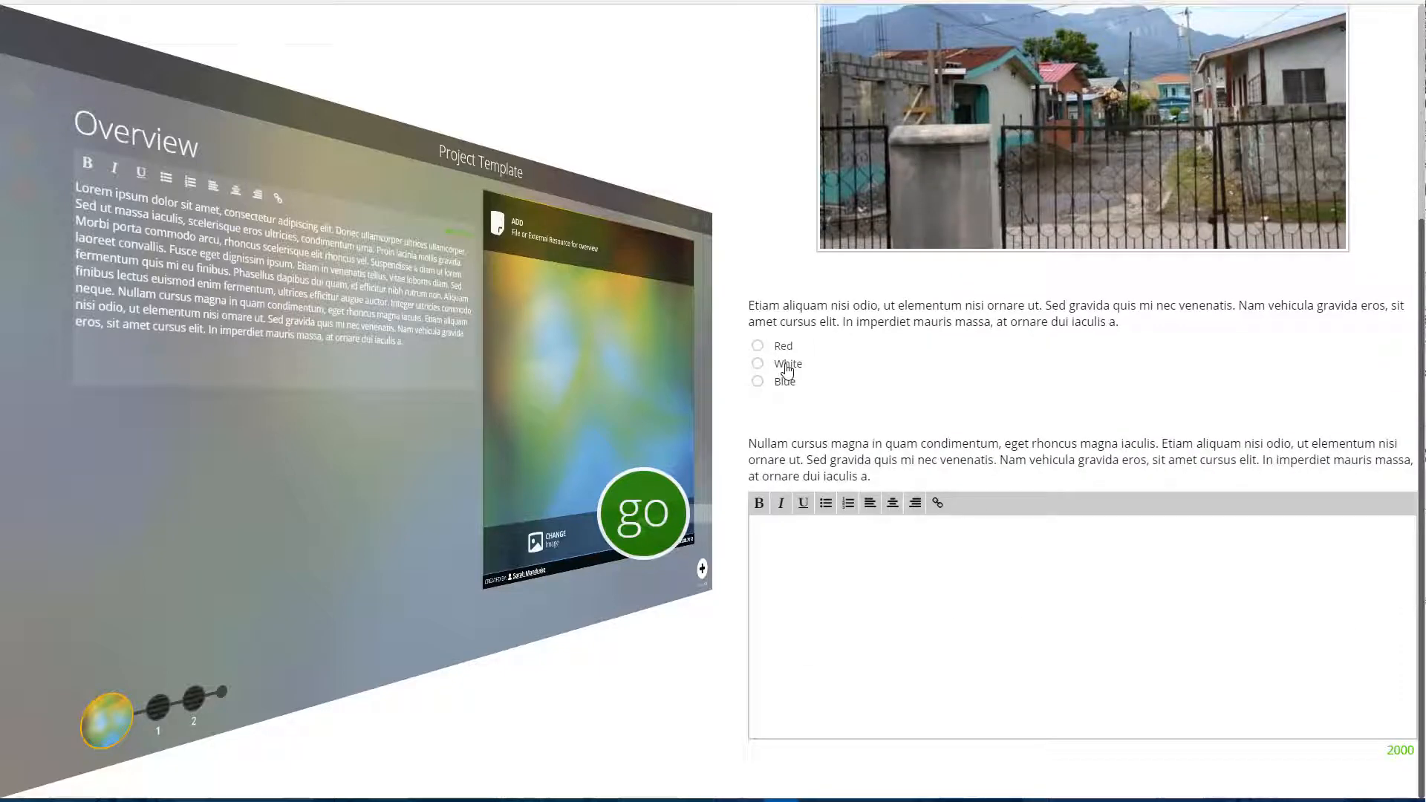
pyautogui.click(783, 365)
pyautogui.click(1068, 521)
pyautogui.write('Lorem ipsum dolor sit amet, consectetur adipiscing elit. Donec ullamcorper ultrices ullamcorper. Sed ut massa iaculis, scelerisque eros ultricies, condimentum urna. Proin lacinia mollis gravida. Morbi porta commodo arcu, rhoncus scelerisque elit rhoncus vel. Suspendisse a diam ut lorem laoreet convallis. Fusce eget dignissim ipsum. Etiam in venenatis tellus, vitae lobortis diam. Sed fermentum quis mi eu finibus. Phasellus dapibus dui quam, id efficitur nibh rutrum non. Aliquam finibus lectus euismod enim fermentum, ultrices efficitur augue auctor. Integer ultricies commodo neque. Nullam cursus magna in quam condimentum, eget rhoncus magna iaculis. Etiam aliquam nisi odio, ut elementum nisi ornare ut. Sed gravida quis mi nec venenatis. Nam vehicula gravida eros, sit amet cursus elit. In imperdiet mauris massa, at ornare dui iaculis a.')
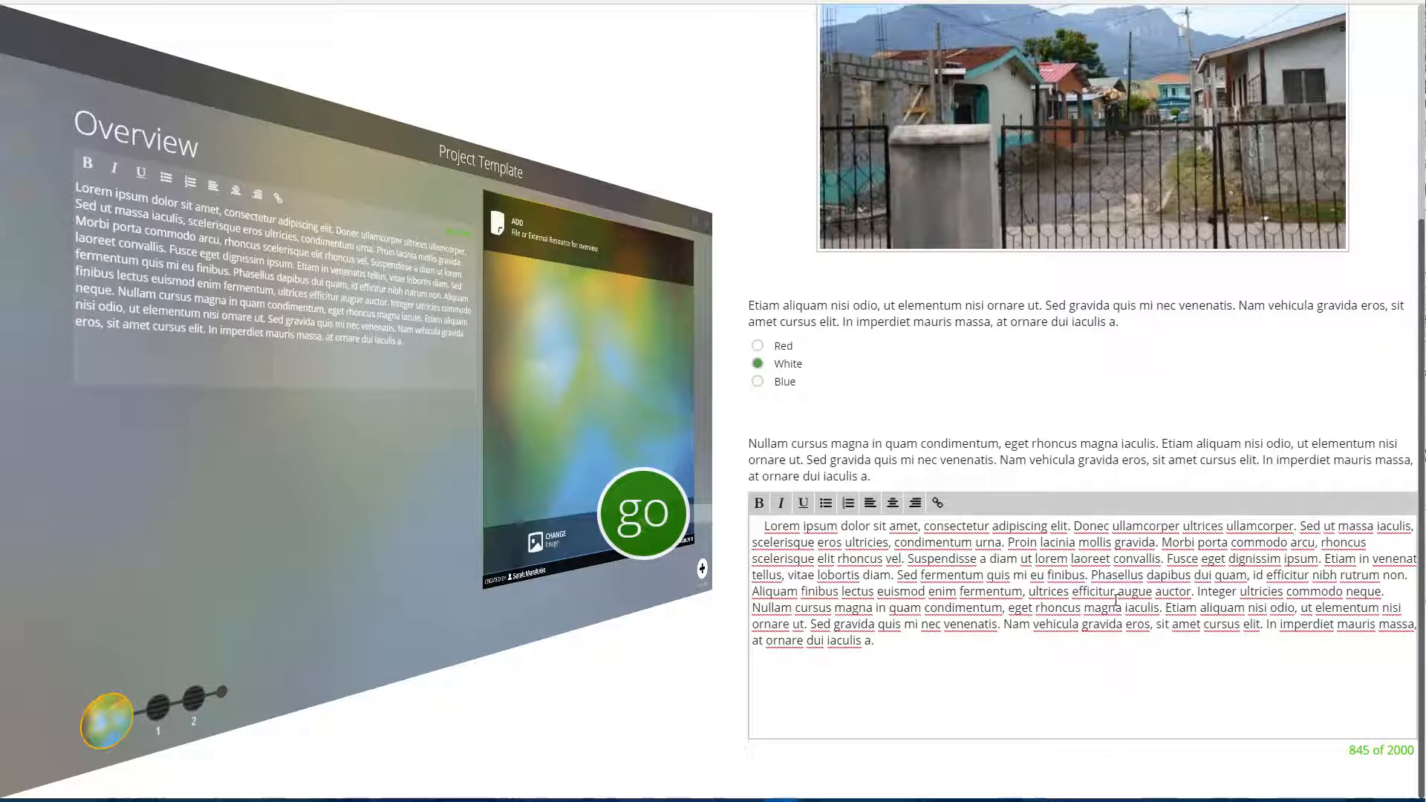
pyautogui.click(661, 526)
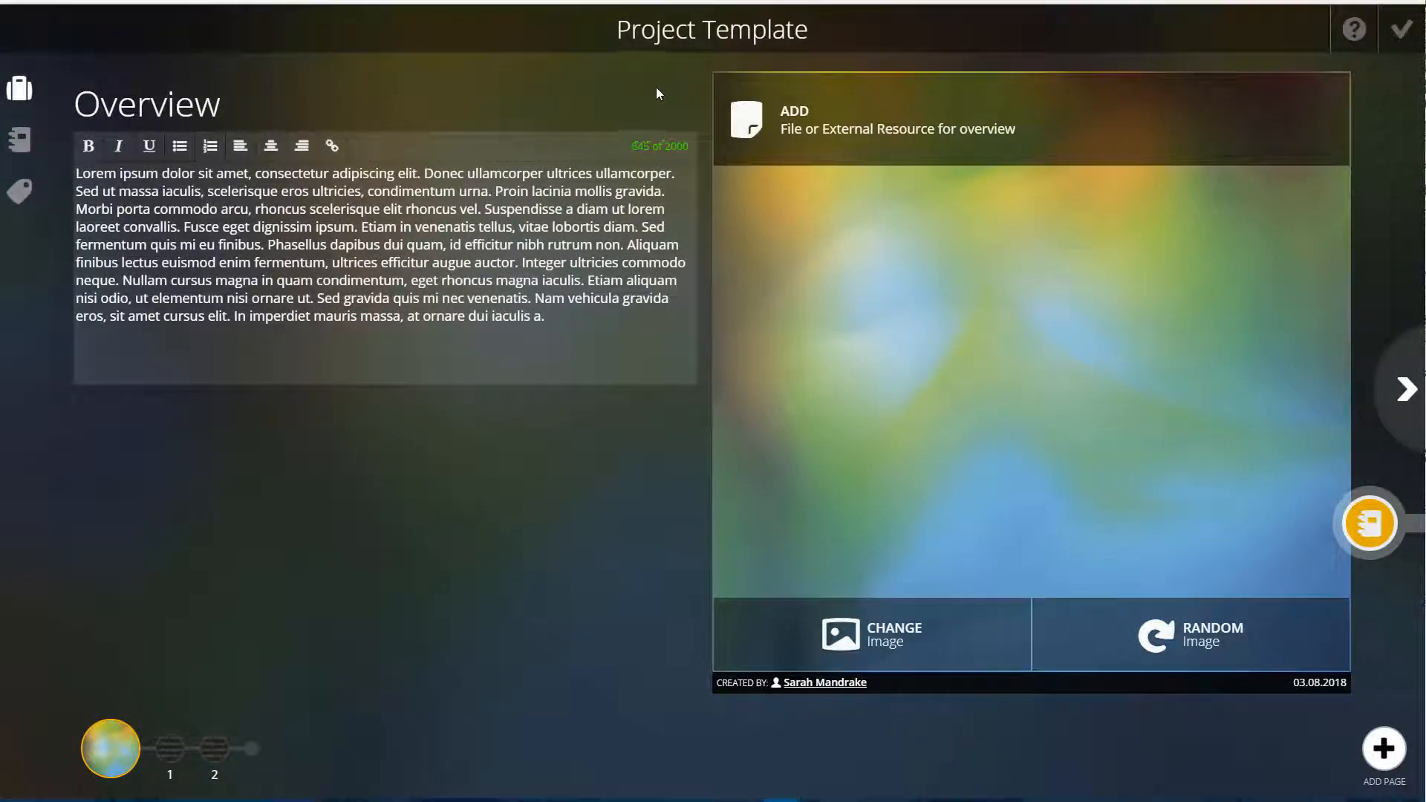
# - Rename the project as New Title and delete the Overview text preceding "Etiam in venenatis tellus"
pyautogui.click(694, 41)
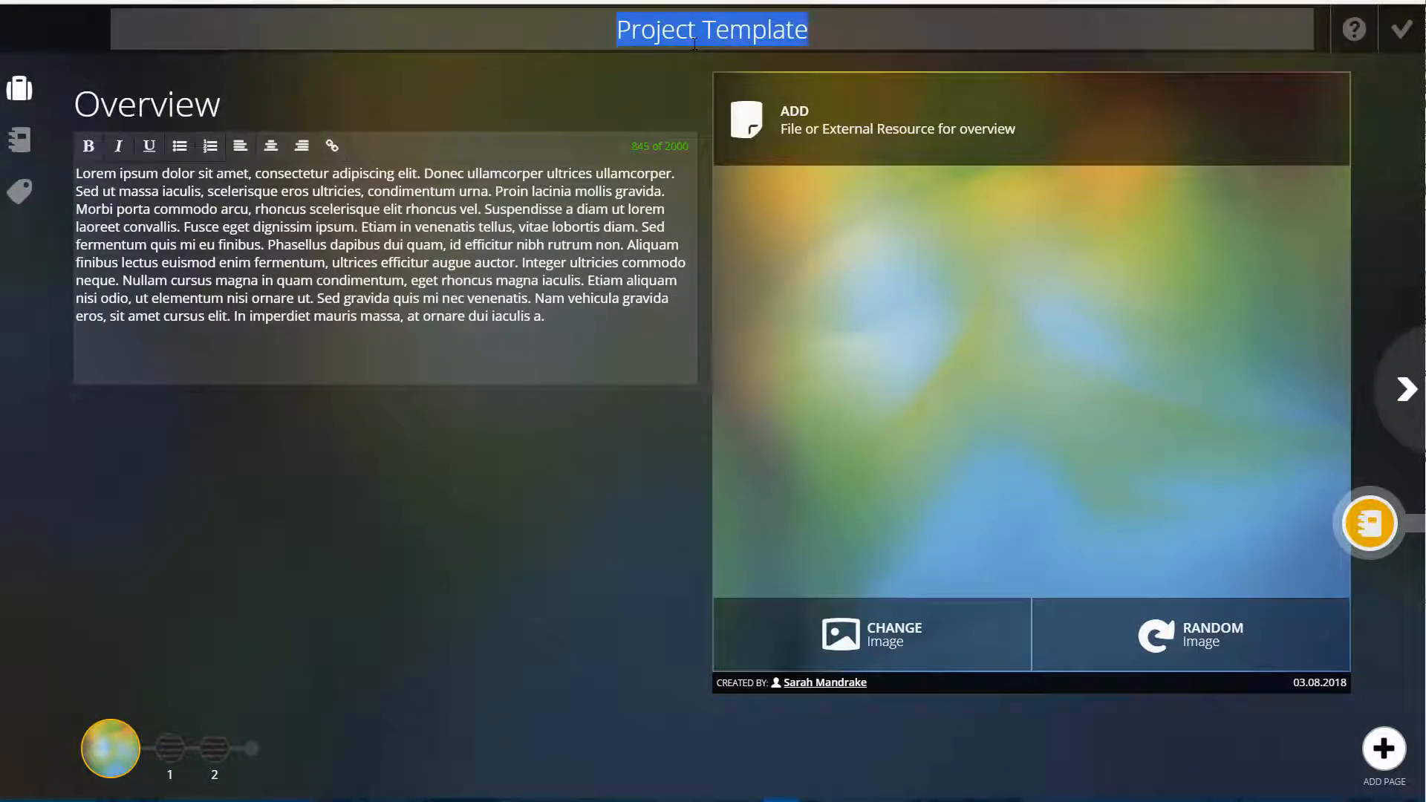
pyautogui.write('New Title')
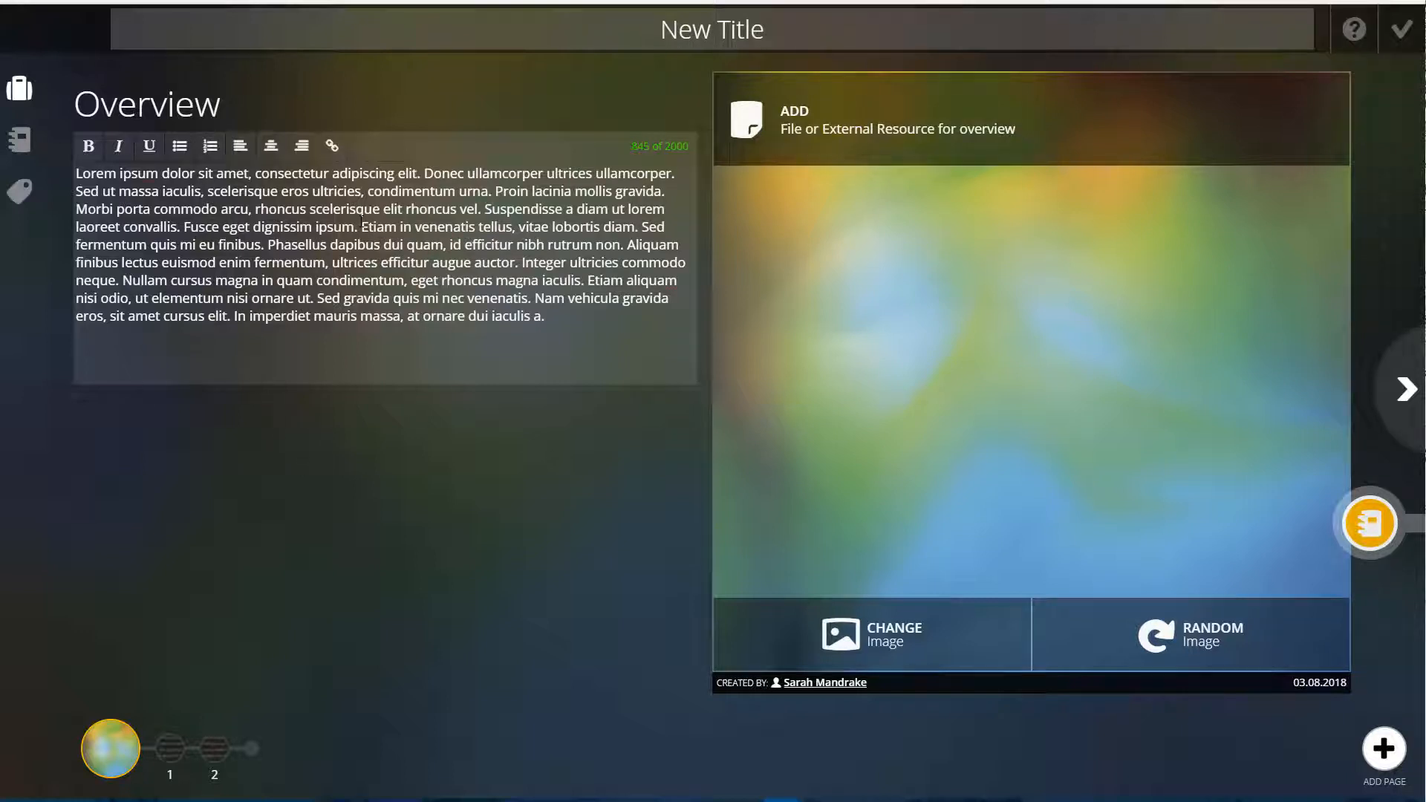
pyautogui.moveTo(361, 228); pyautogui.dragTo(76, 171)
pyautogui.press('BackSpace')
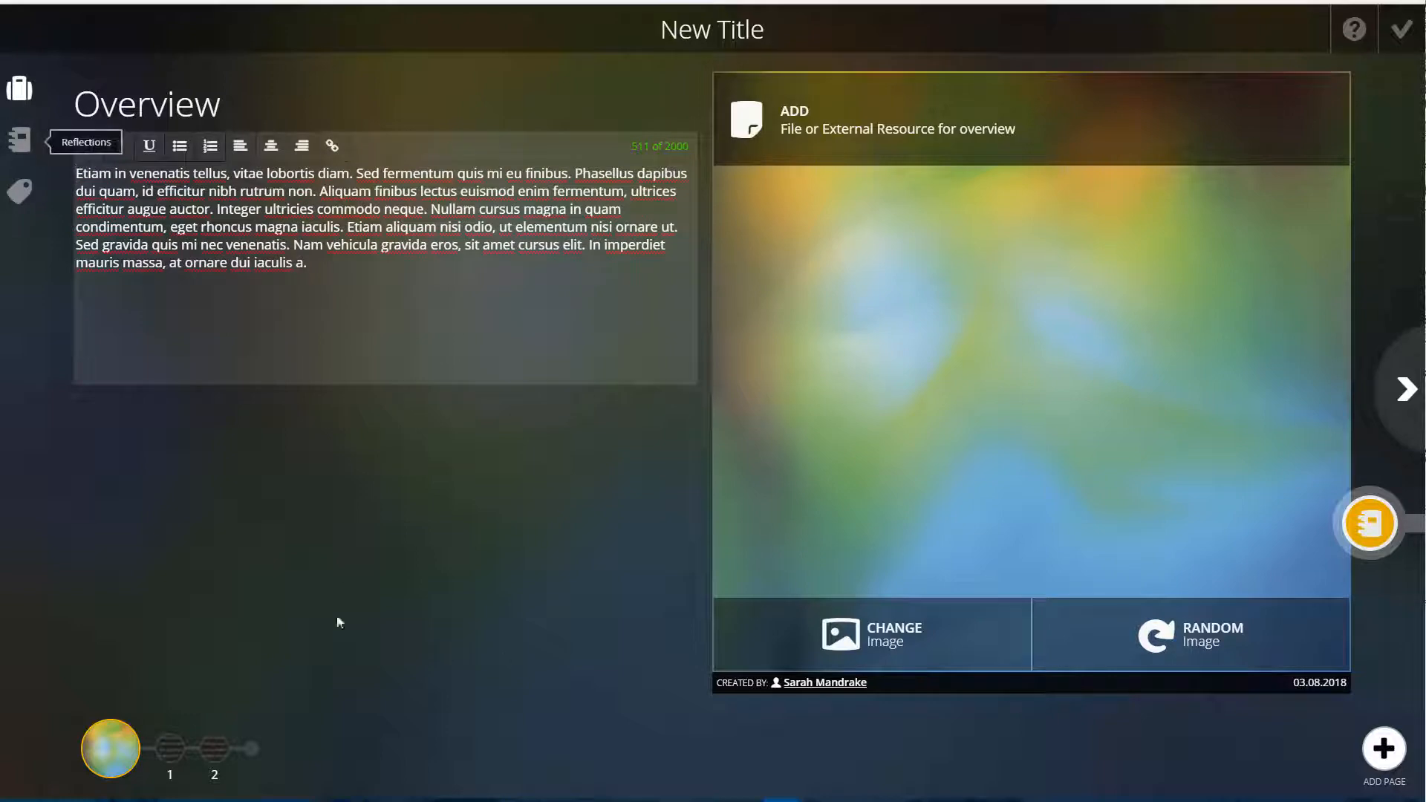
# - Add the portrait photo of the blonde woman from the stored files to Page 01 and finish editing the project
pyautogui.click(182, 747)
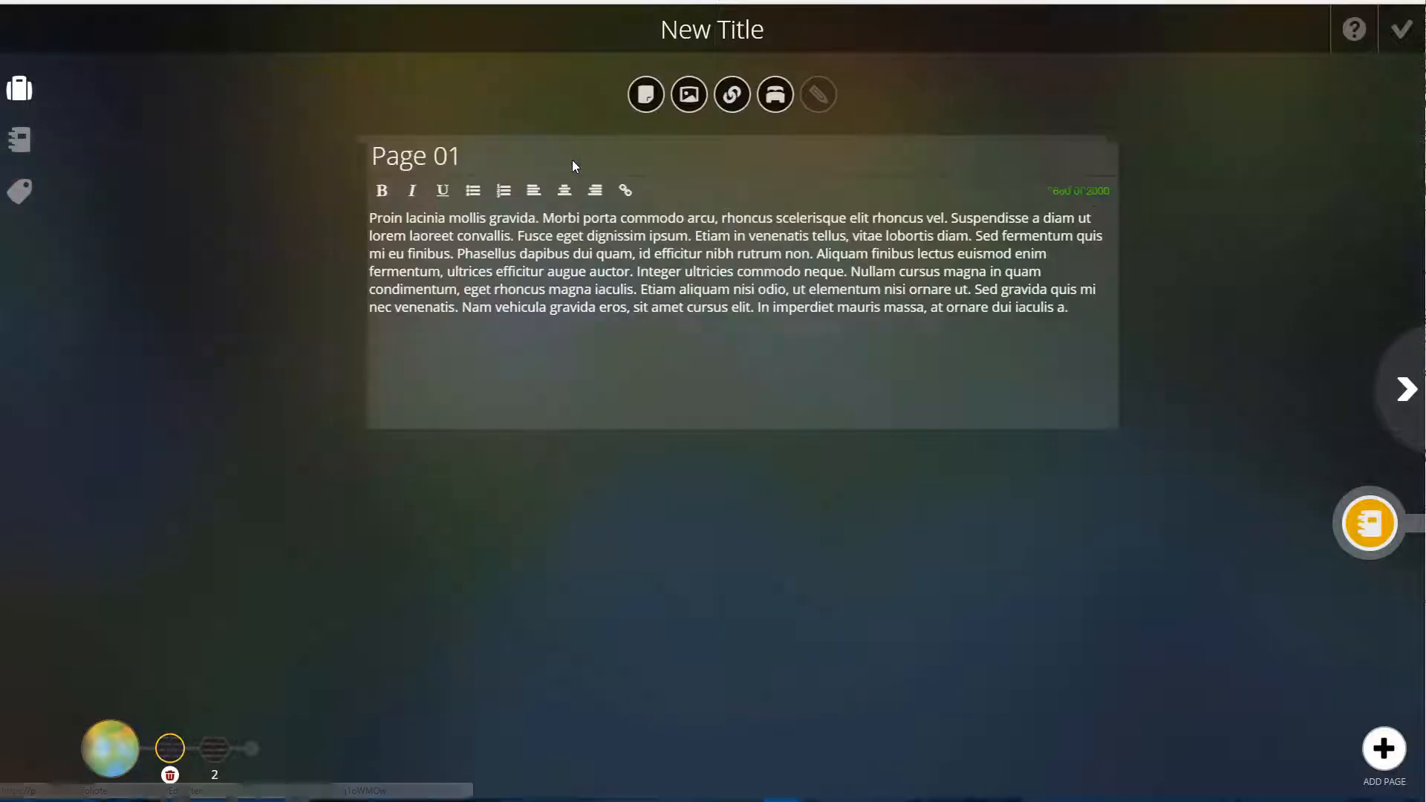
pyautogui.click(623, 97)
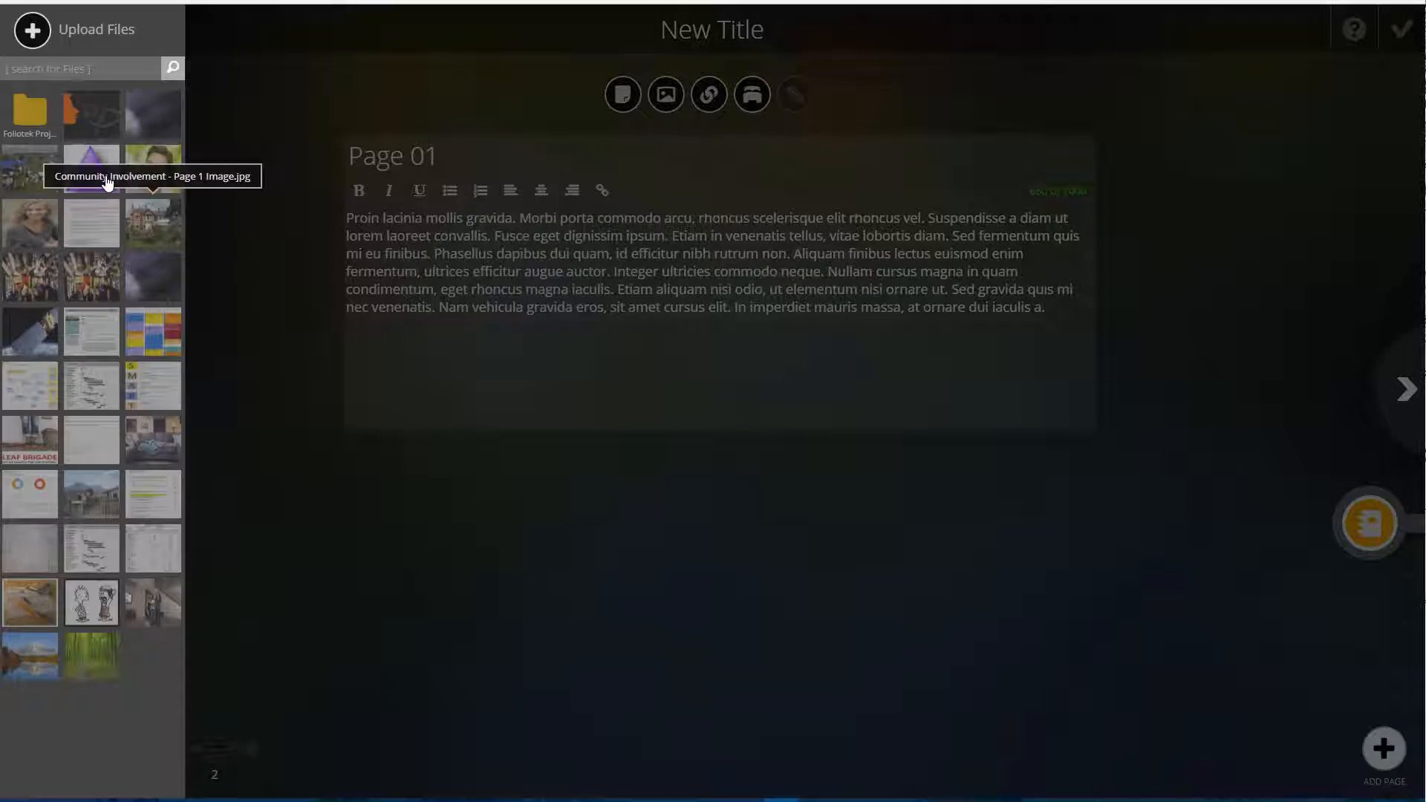
pyautogui.click(45, 231)
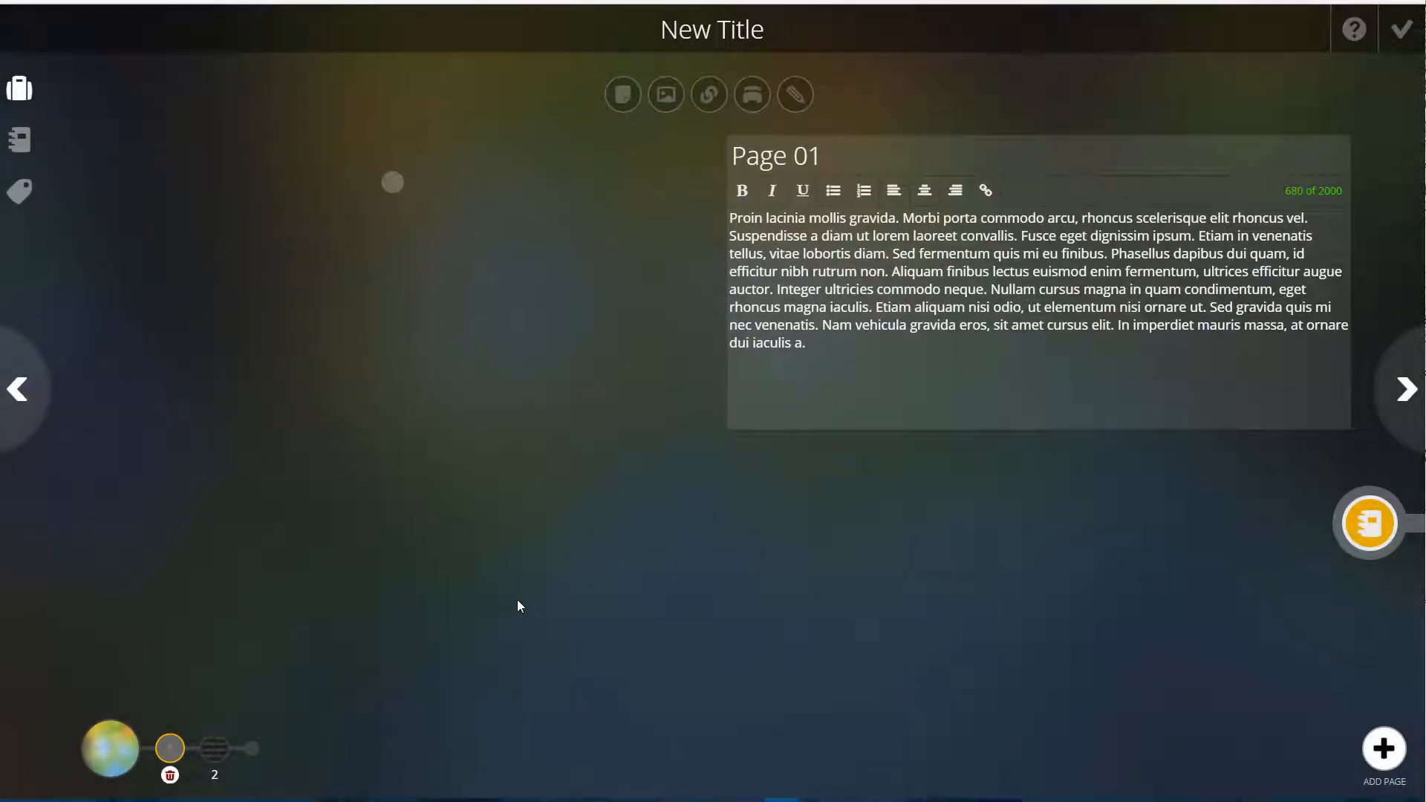
pyautogui.click(506, 390)
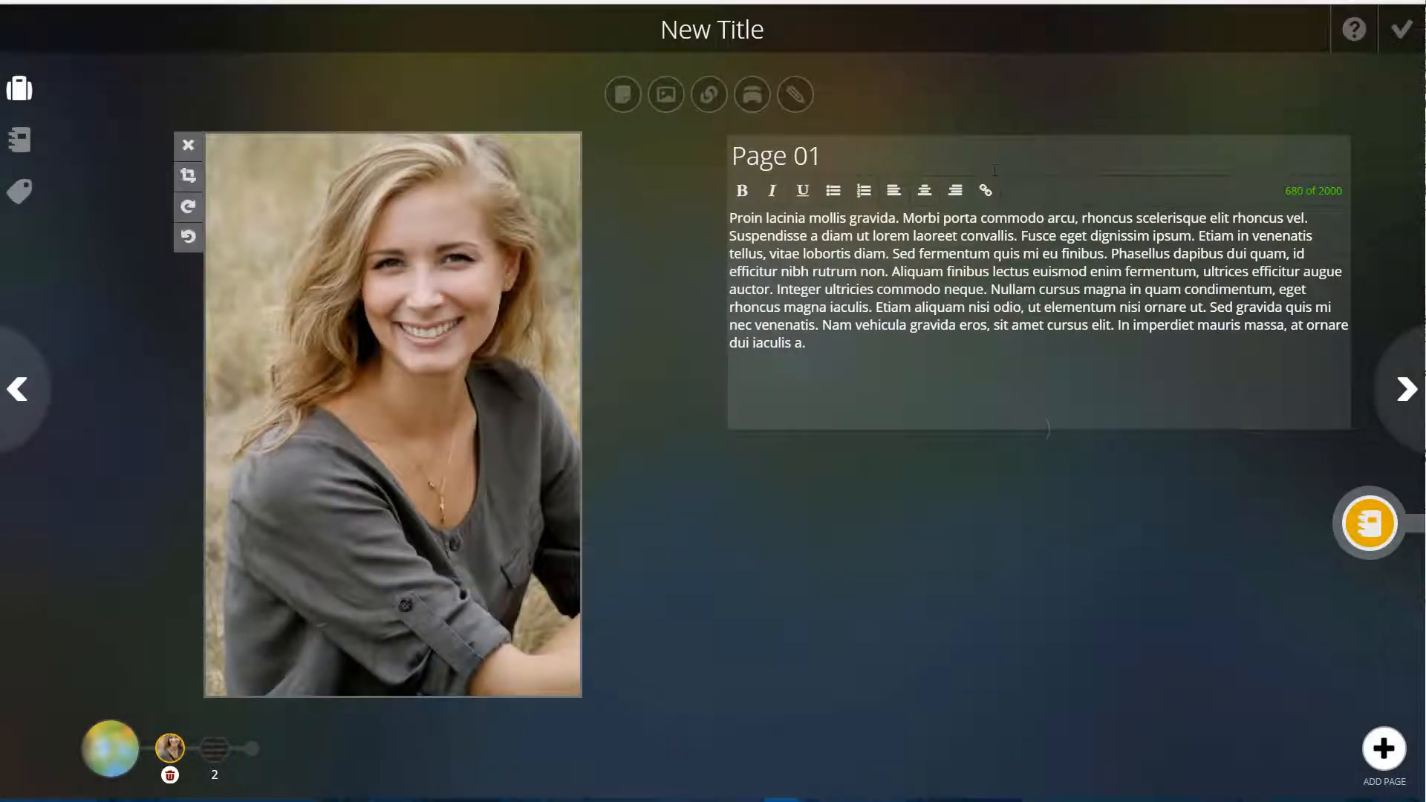
pyautogui.click(1397, 41)
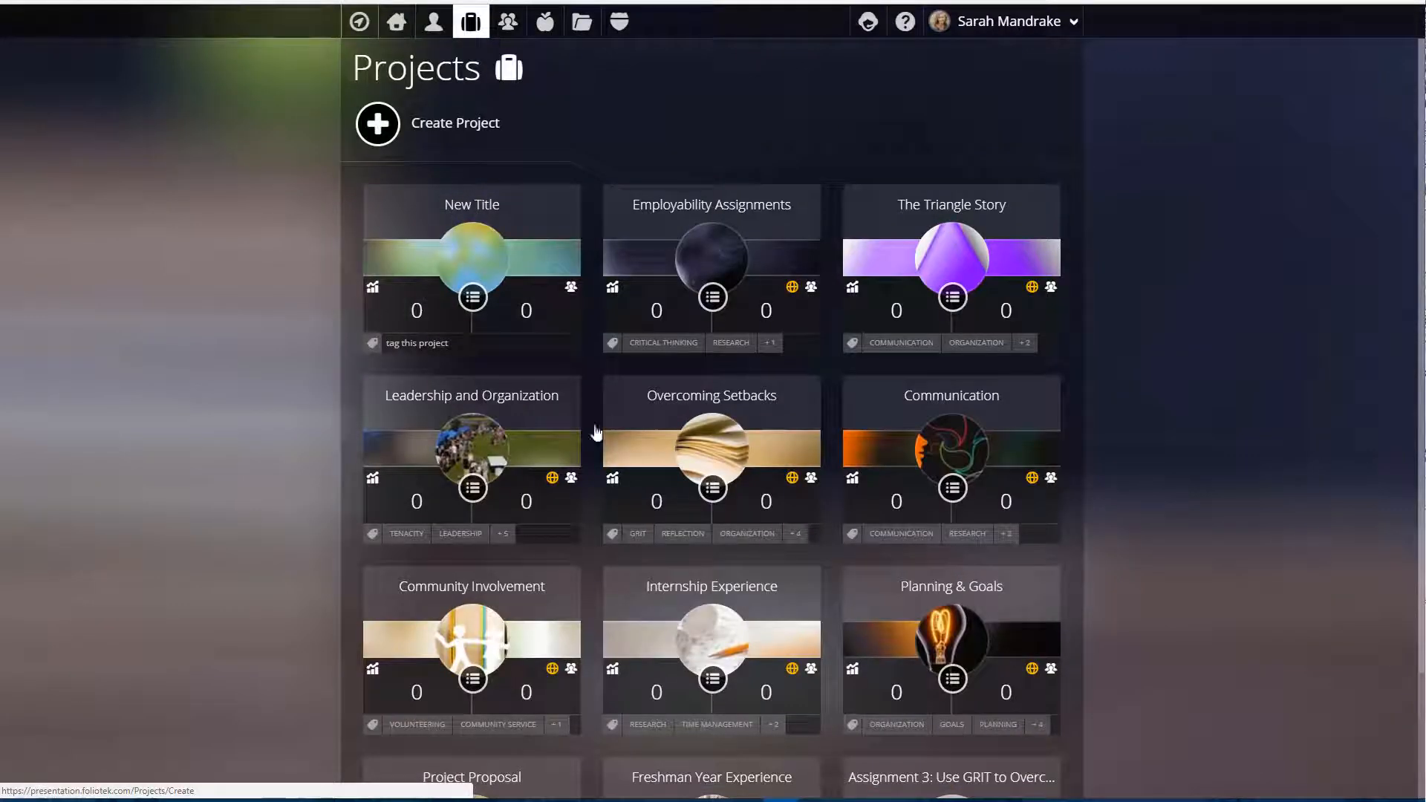
# - Tag the New Title project with Career Goals and Communication
pyautogui.click(460, 354)
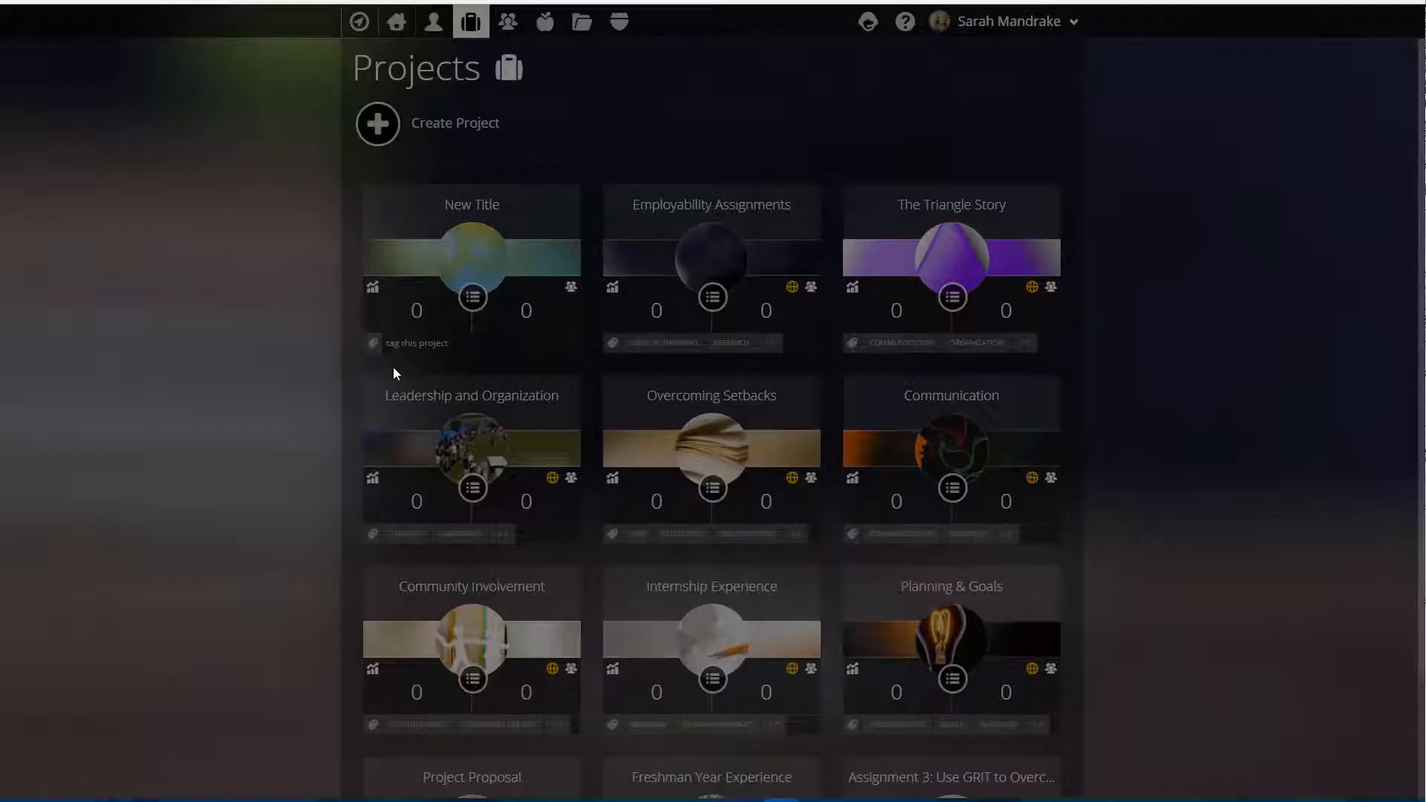
pyautogui.click(453, 298)
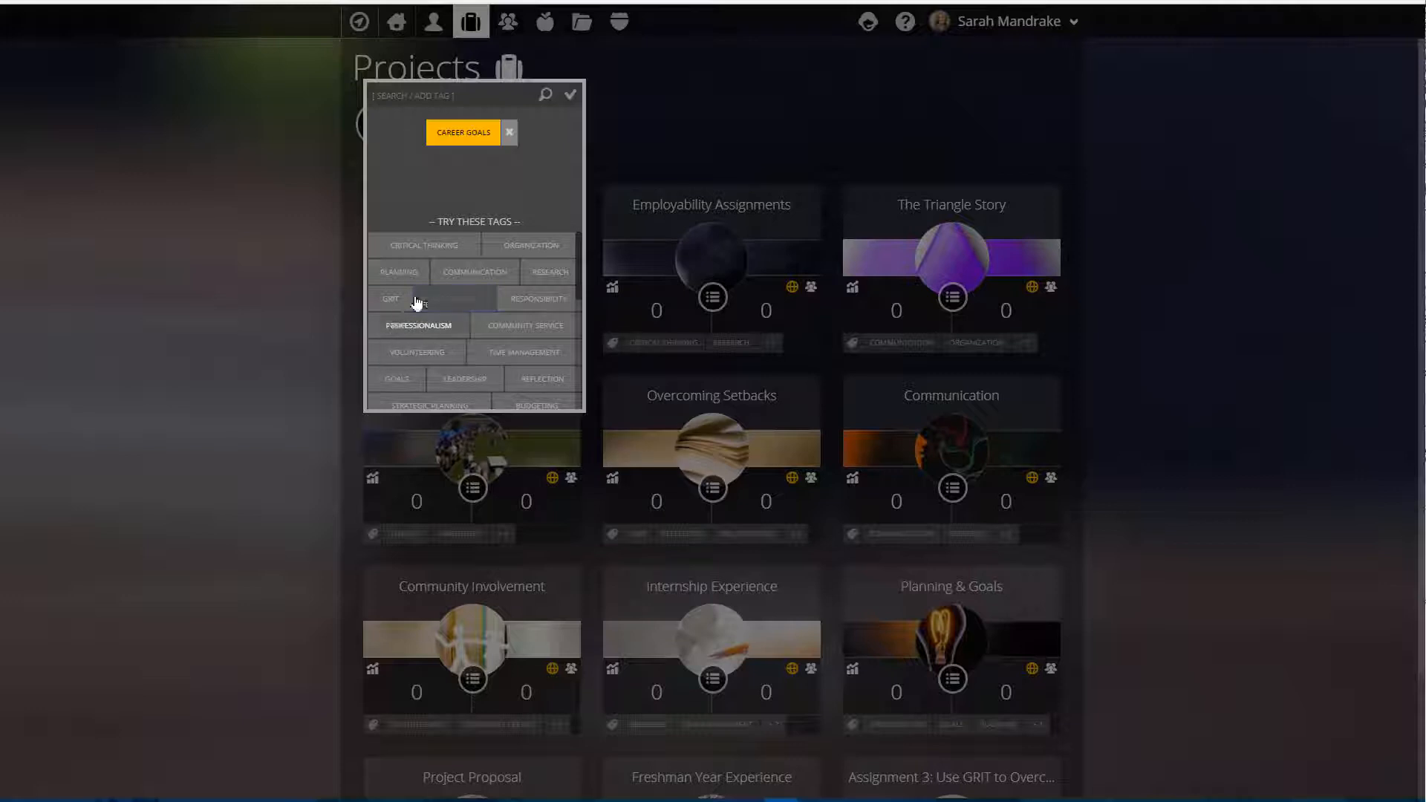
pyautogui.click(468, 271)
pyautogui.click(570, 95)
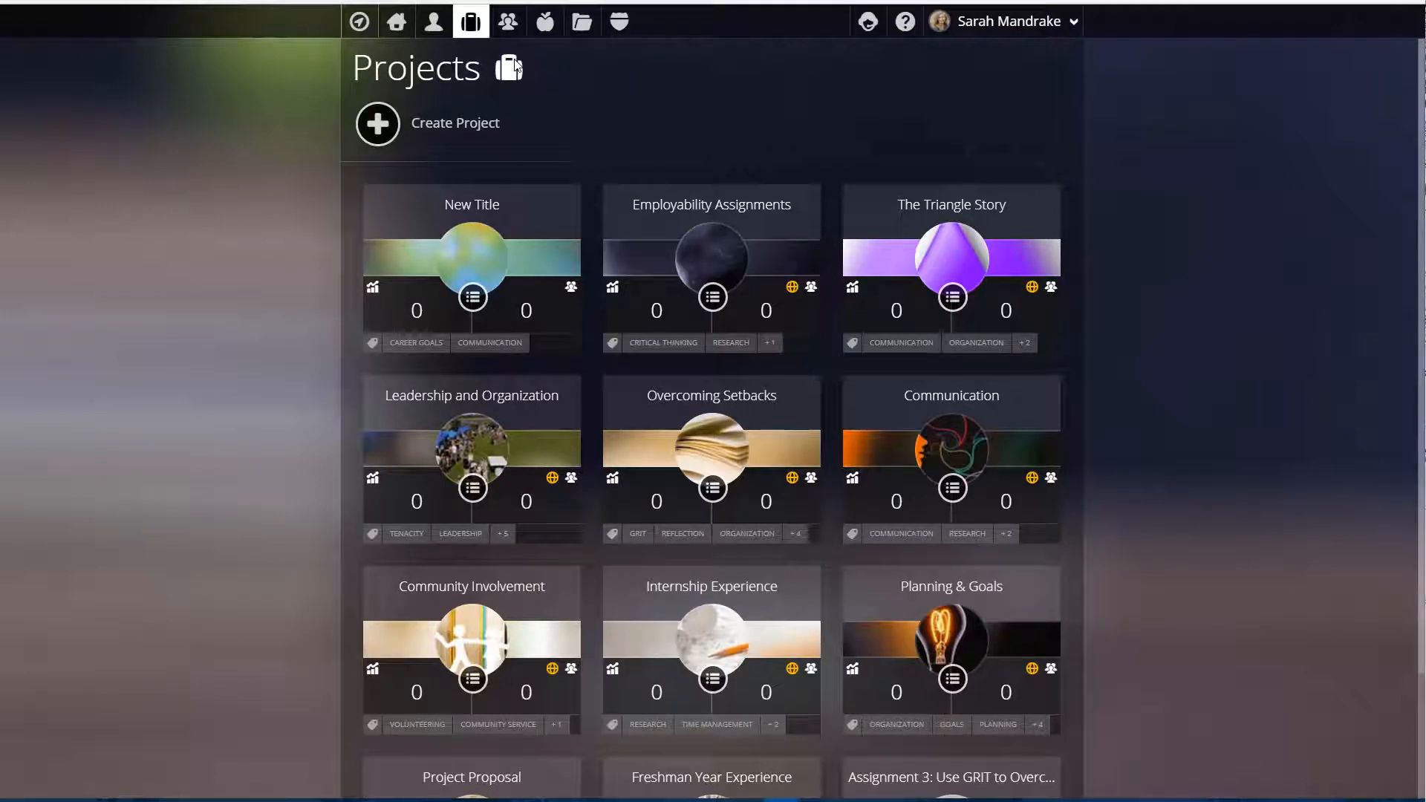
# - Review the New Title project started from Project Template in the Template Intro community, viewing its Overview and Page 01
pyautogui.click(545, 21)
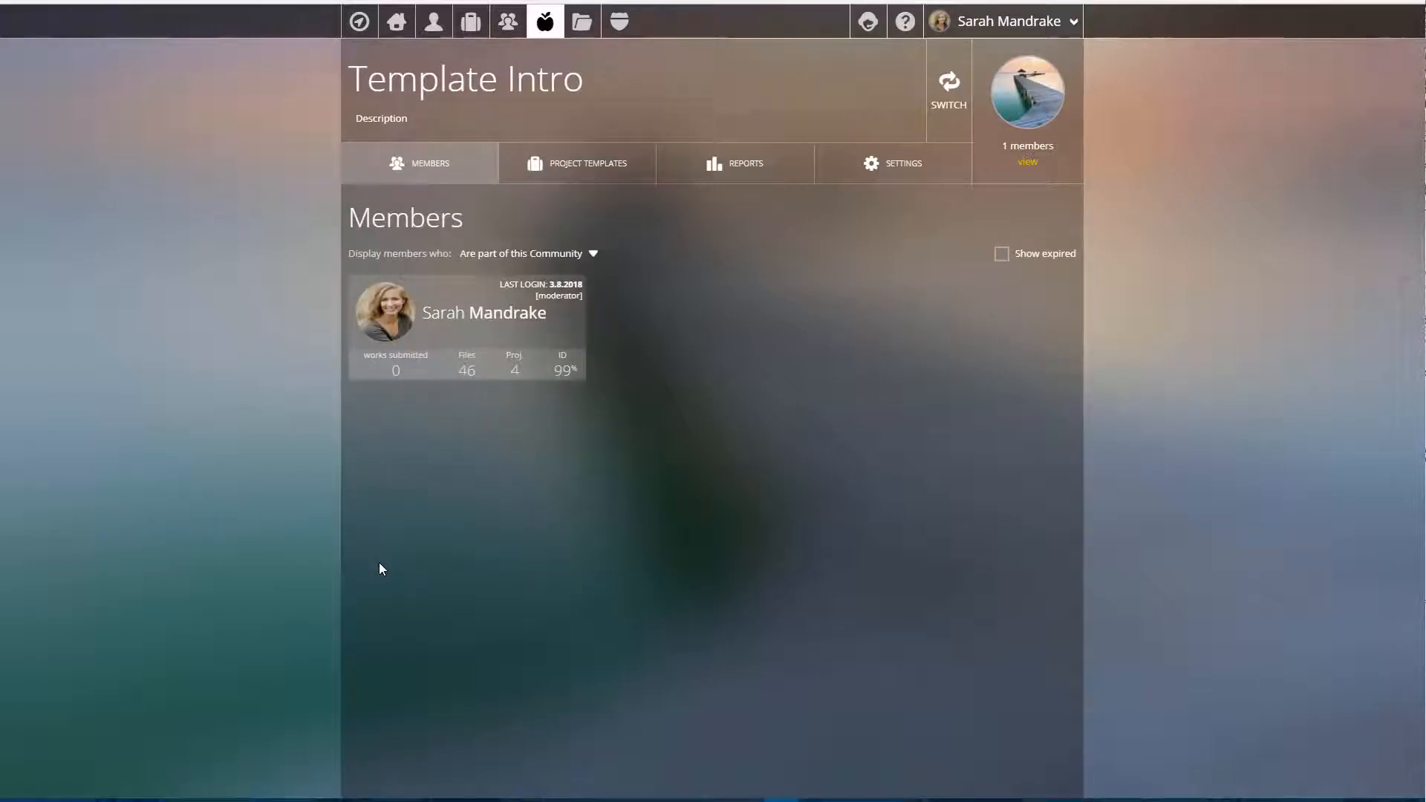
pyautogui.click(572, 165)
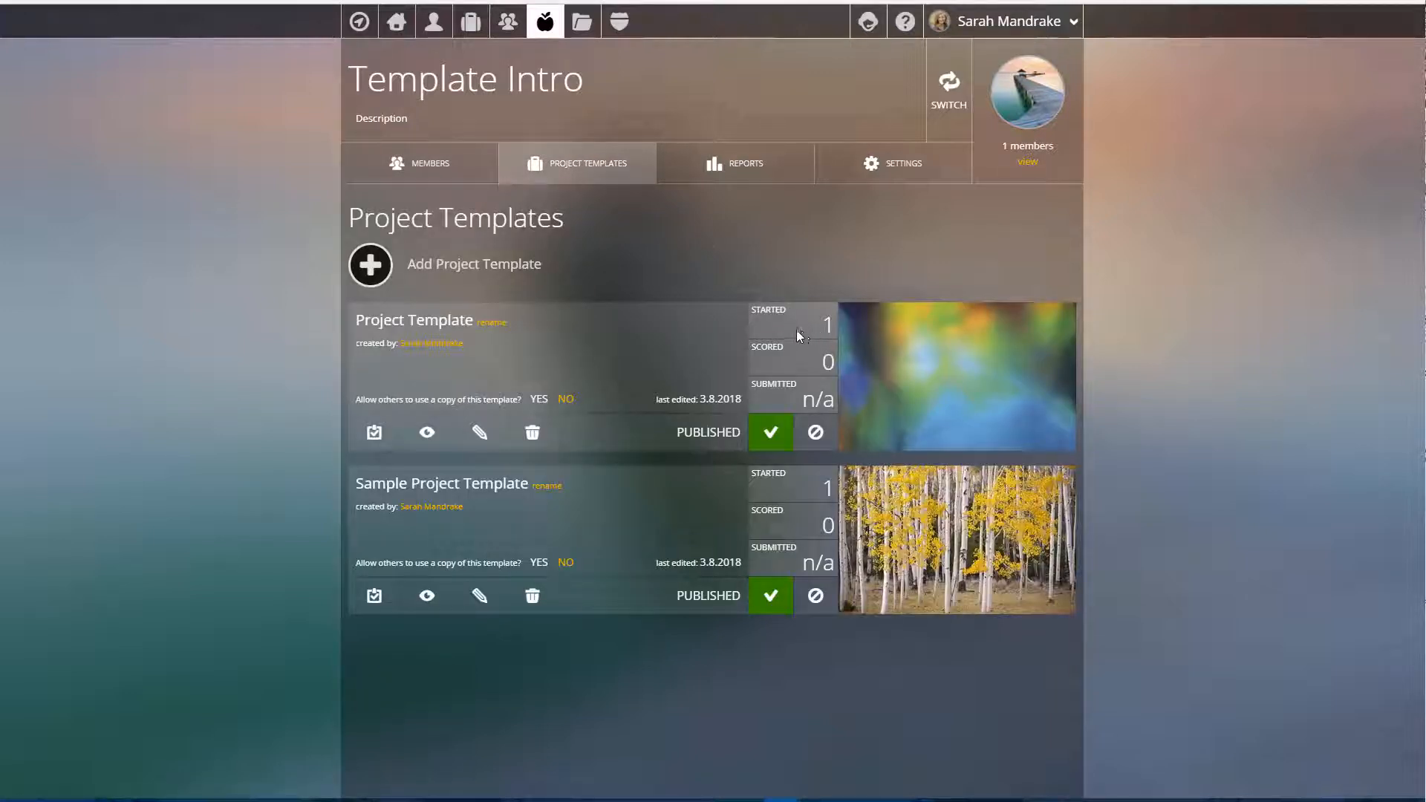
pyautogui.click(375, 433)
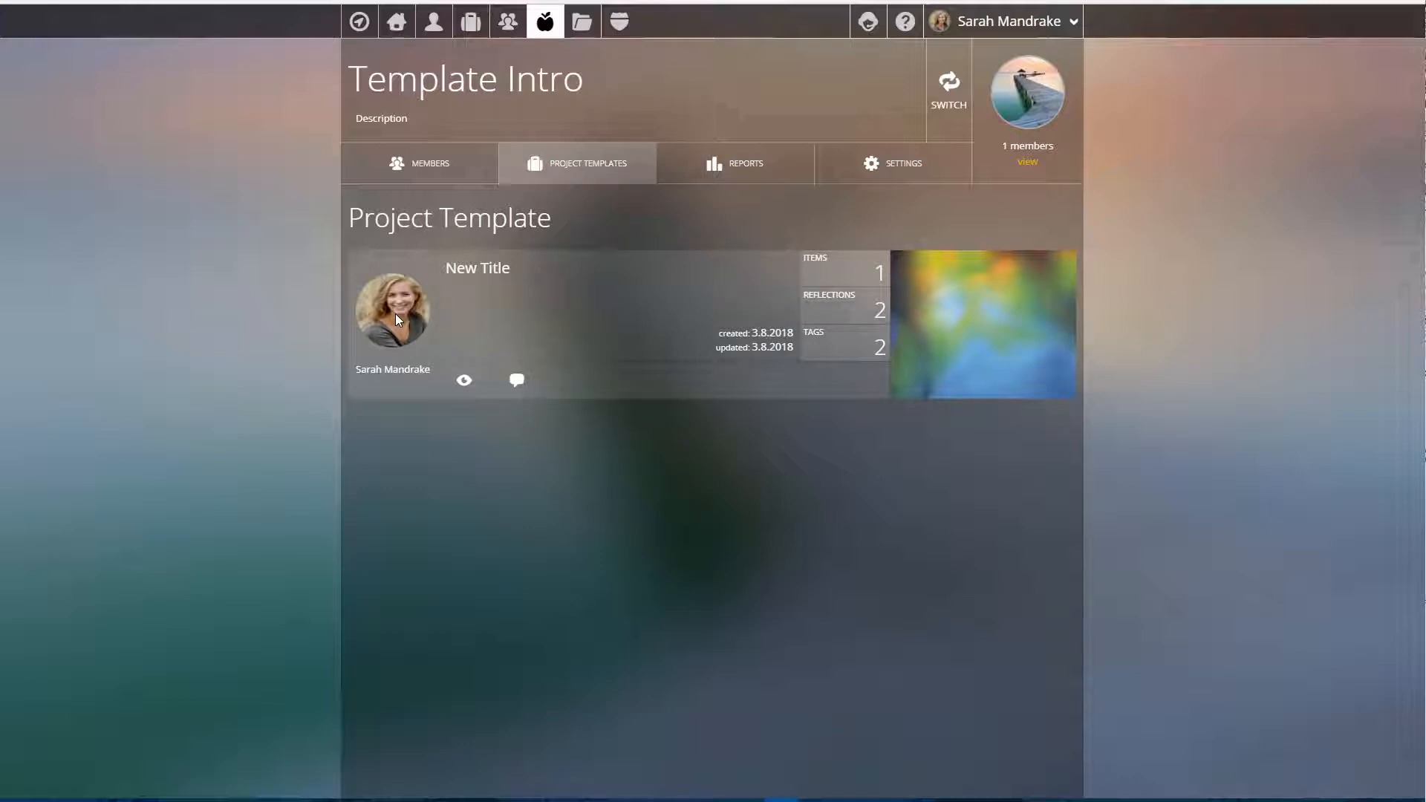
pyautogui.click(464, 380)
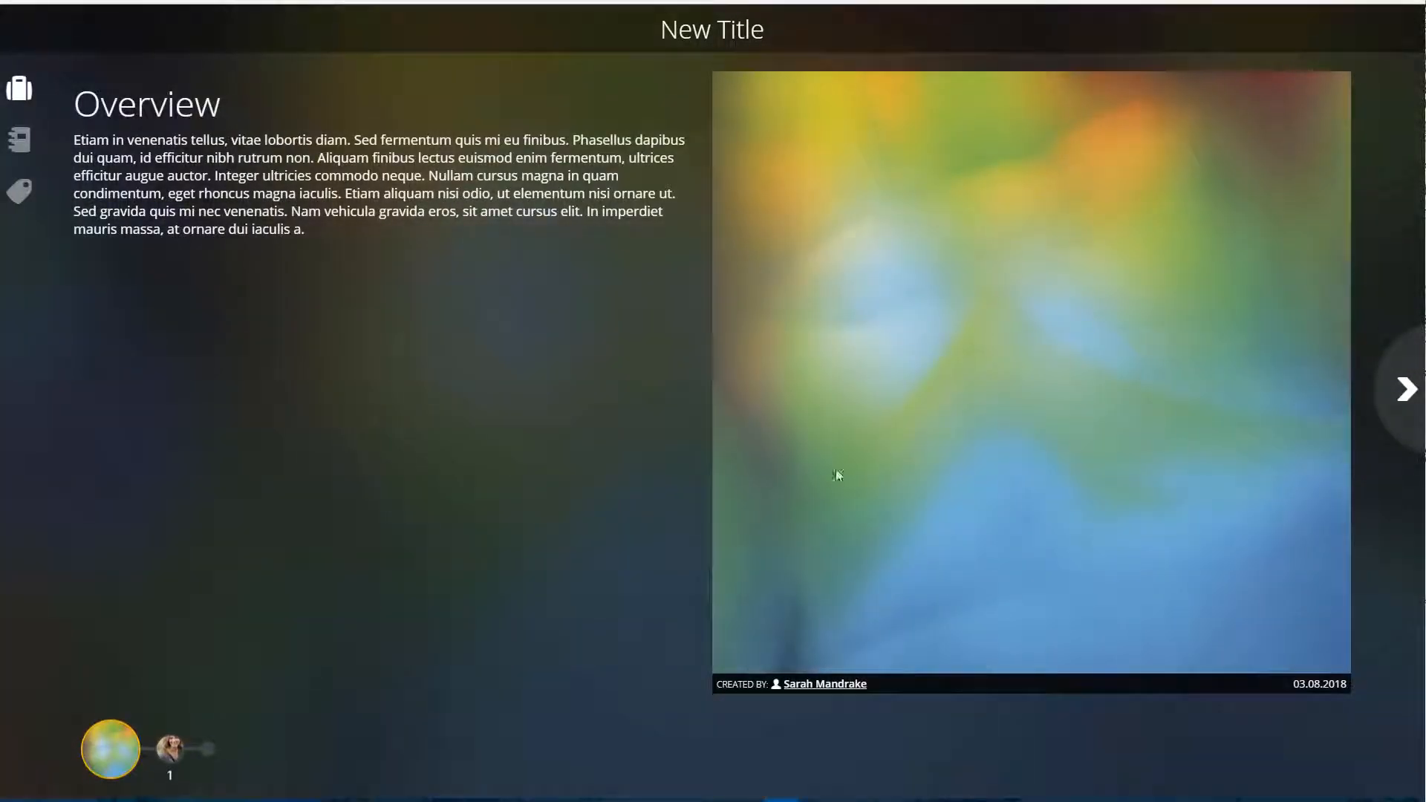
pyautogui.click(1393, 393)
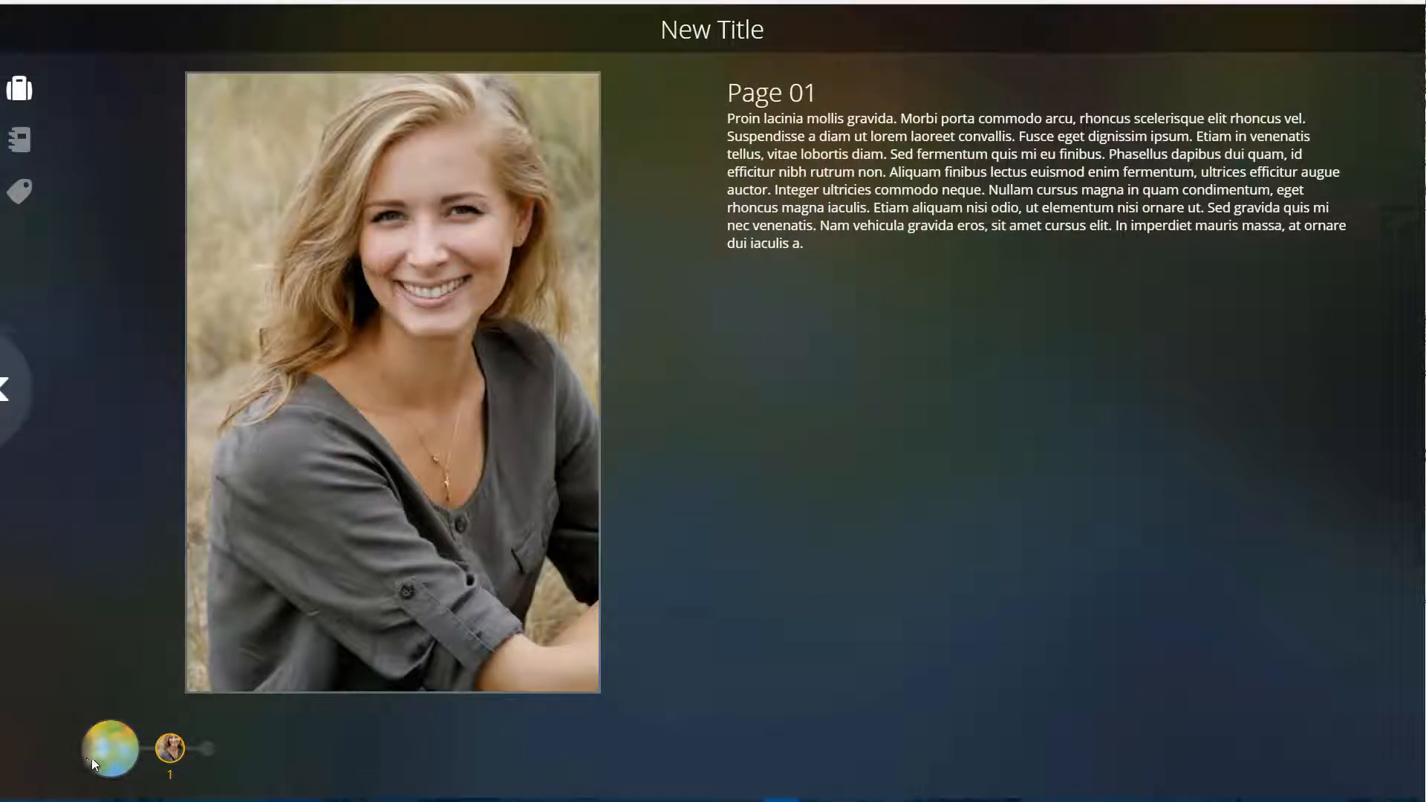
pyautogui.click(92, 759)
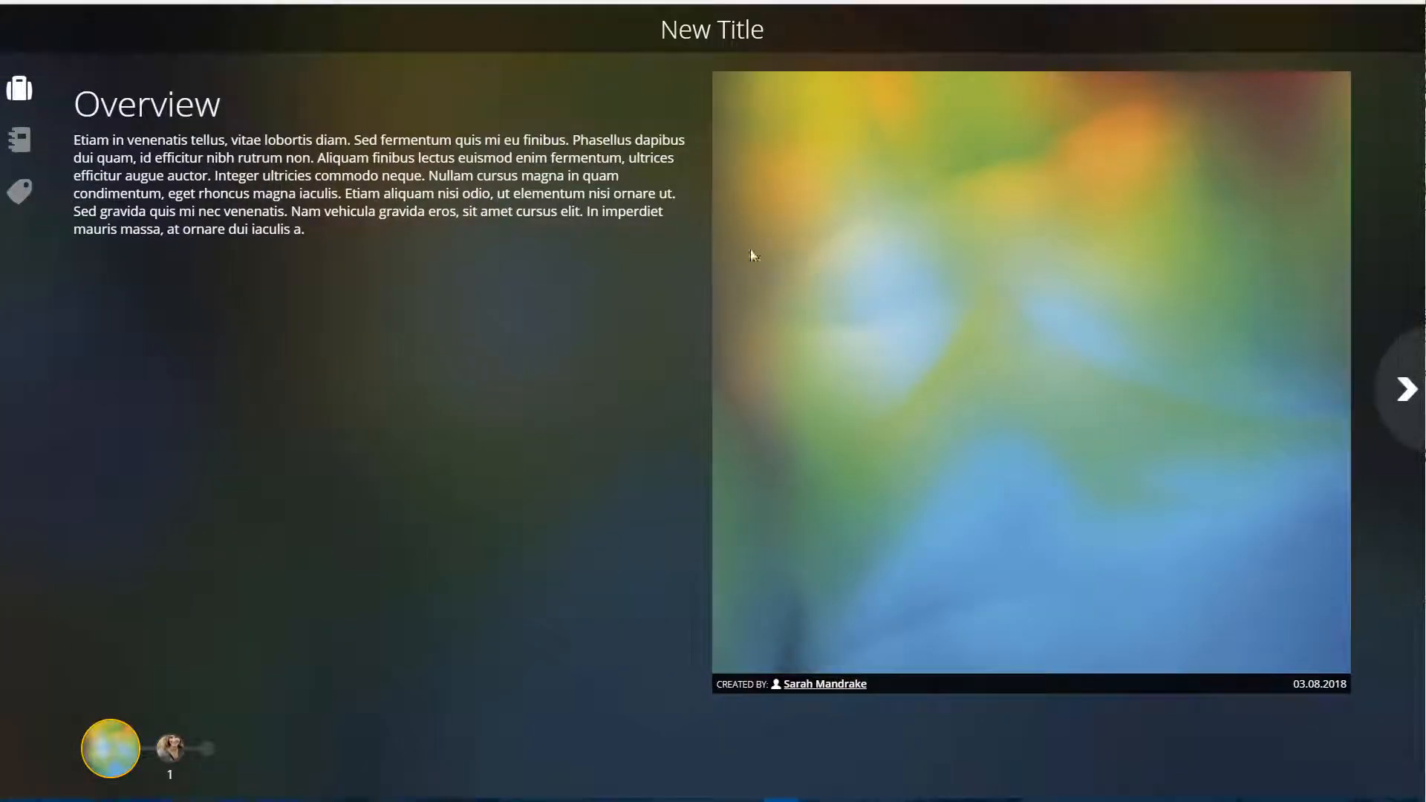
# - Browse the projects shown on the member's public portfolio and close the project list
pyautogui.click(297, 1)
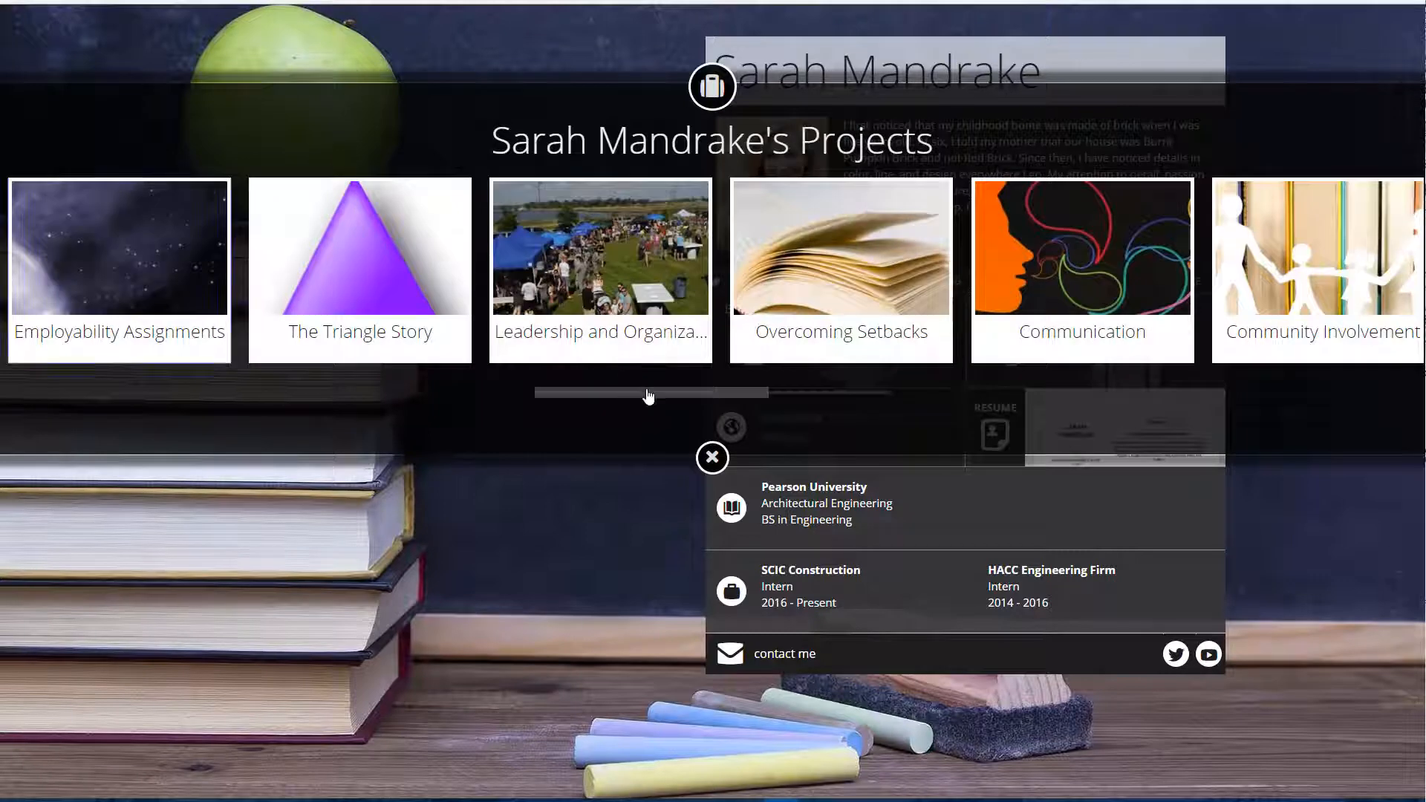
pyautogui.moveTo(649, 396); pyautogui.dragTo(564, 398)
pyautogui.click(712, 455)
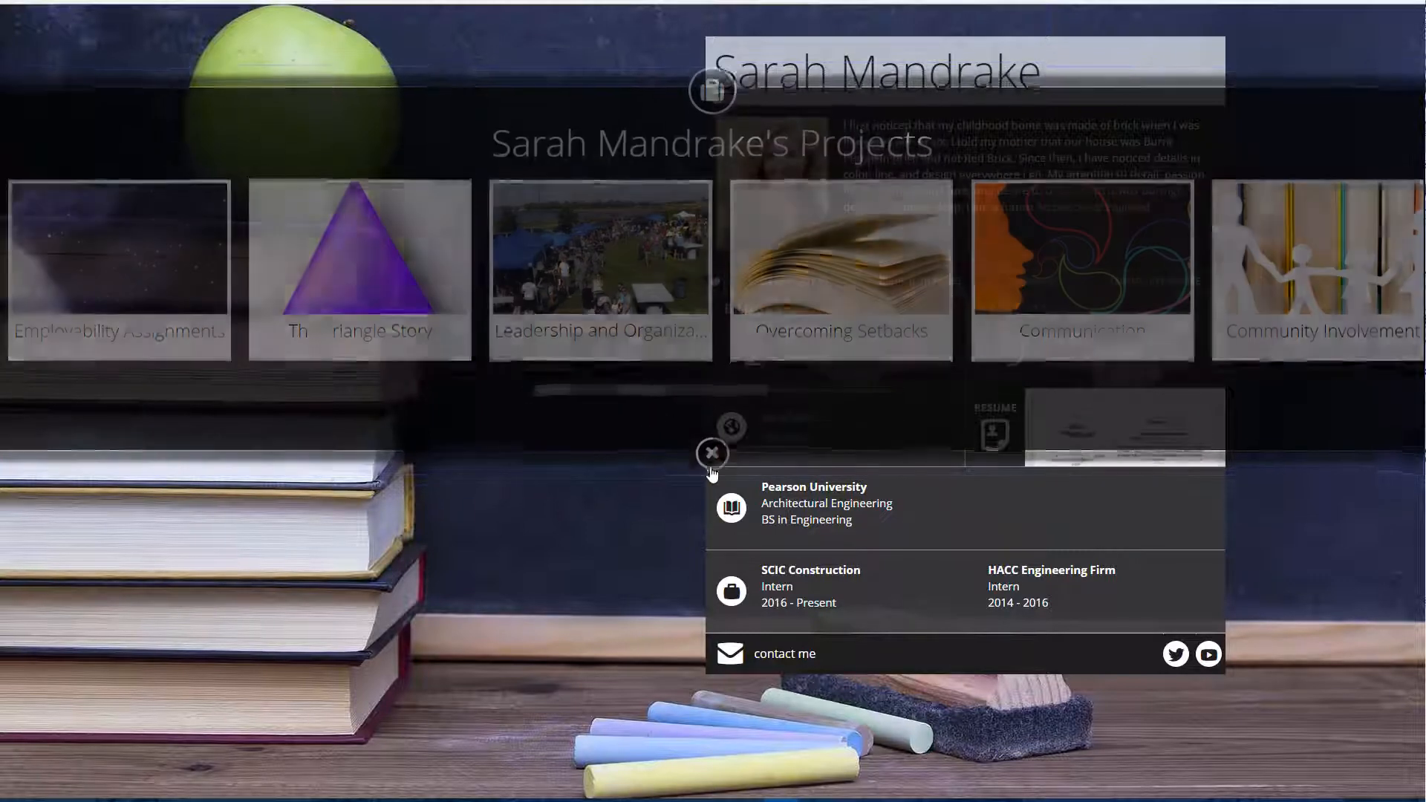